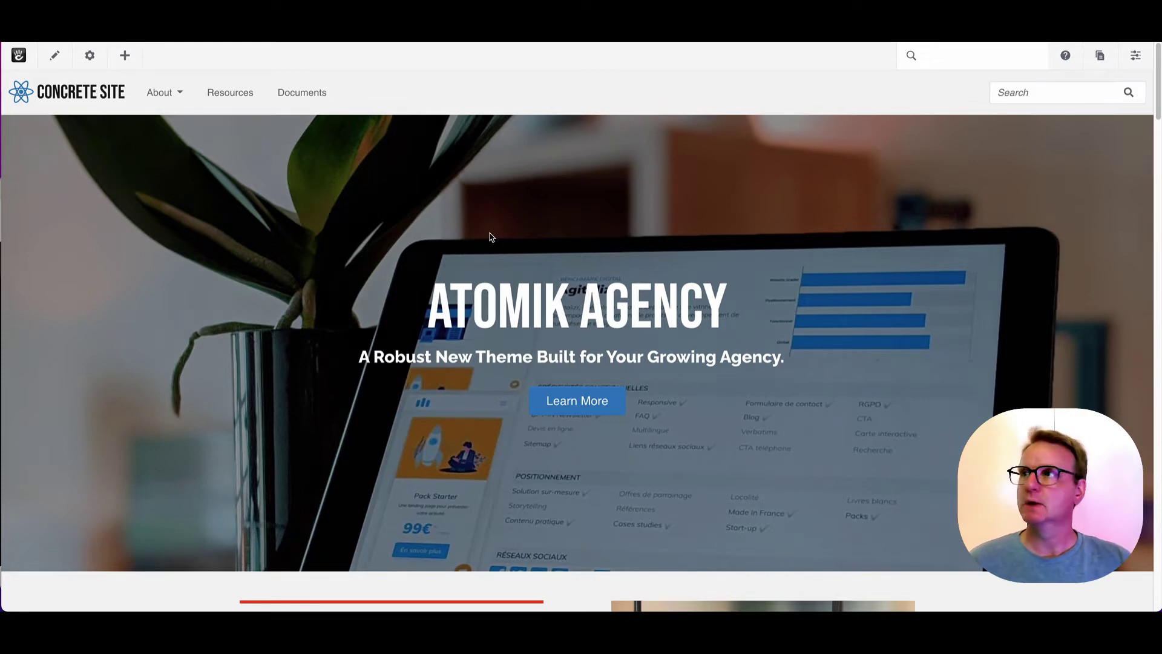
Step: Show every page type in the add-pages panel, including Page, Blog Entry, Resource and Blog
left_click(1101, 57)
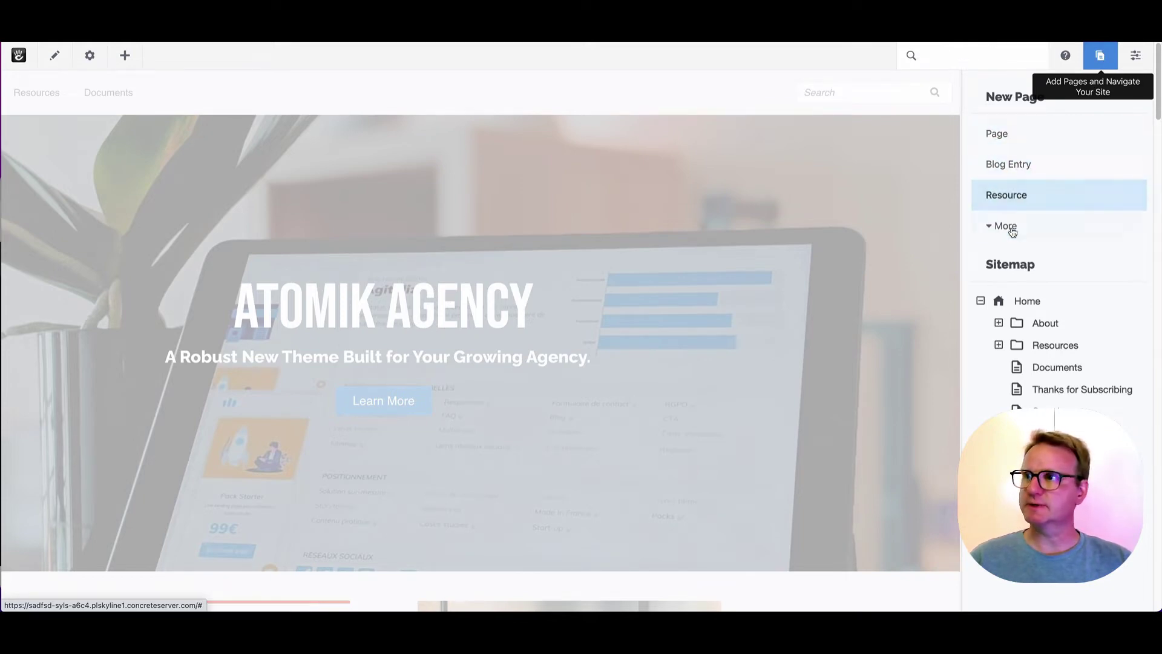
left_click(1013, 232)
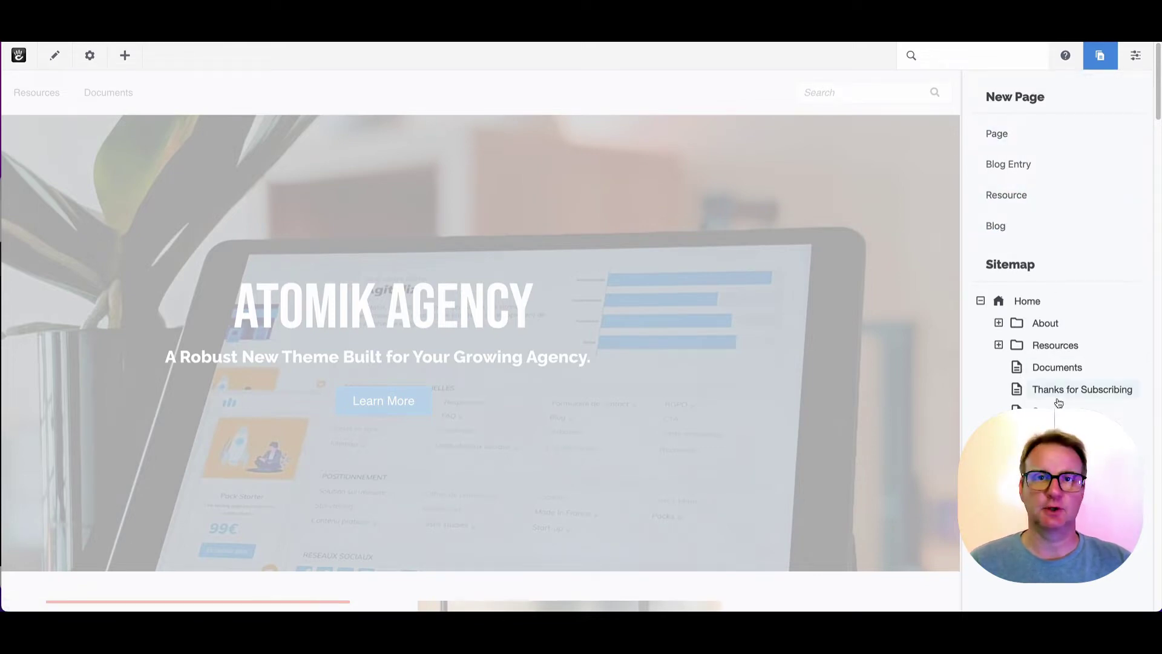
Step: Discard the accidental blank page draft and reopen the add-pages panel on the home page
left_click(1053, 143)
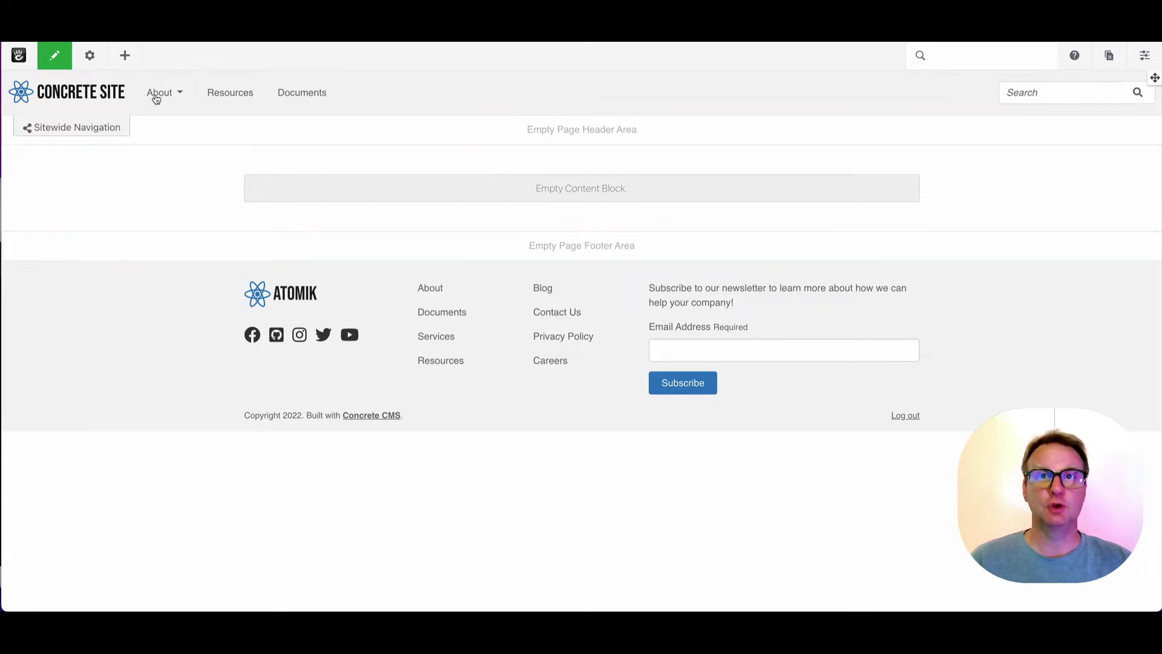
left_click(59, 57)
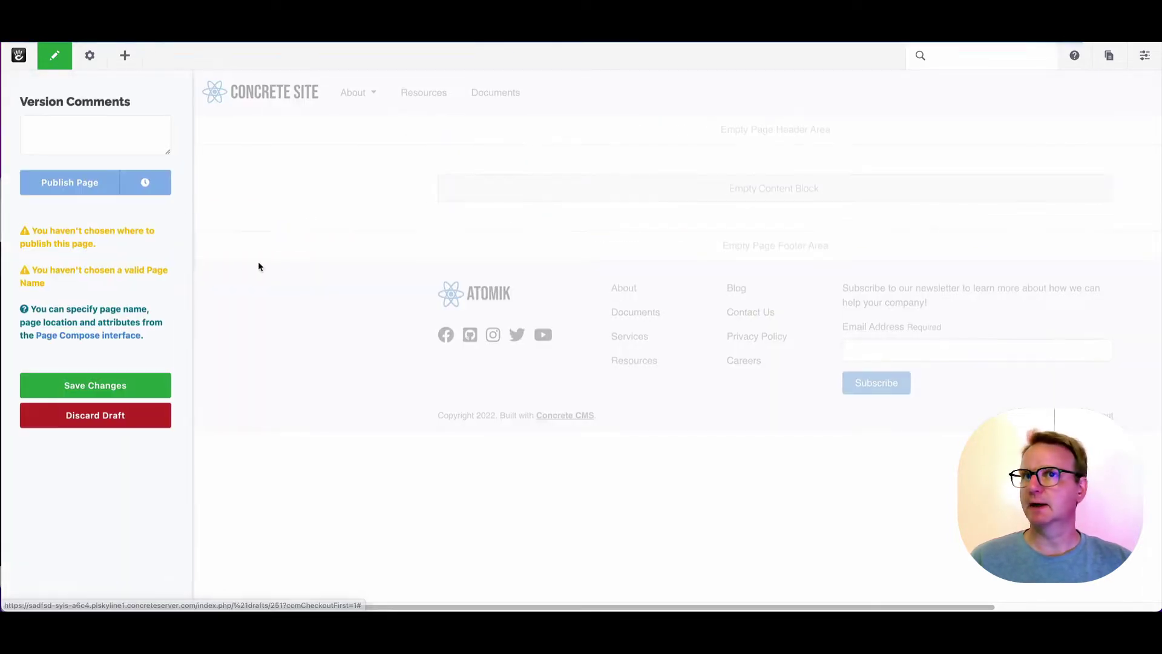
left_click(73, 415)
left_click(683, 98)
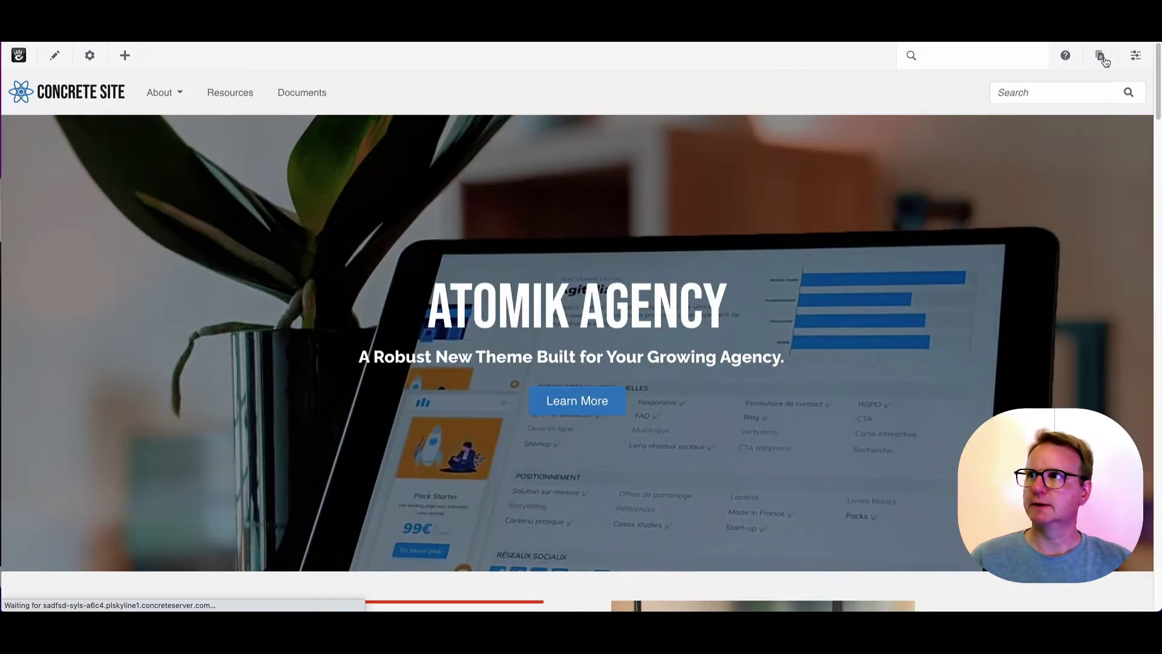
left_click(1105, 59)
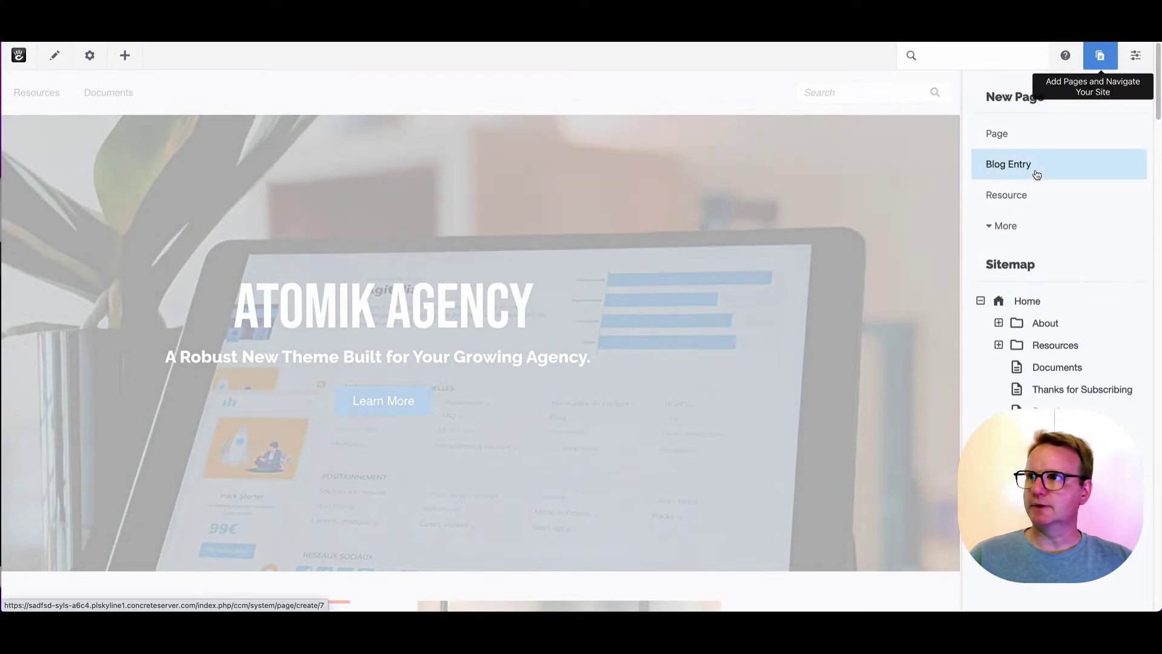
Step: Start a Blog Entry named 'some blog post' with short description 'asdfasdf'
left_click(1036, 175)
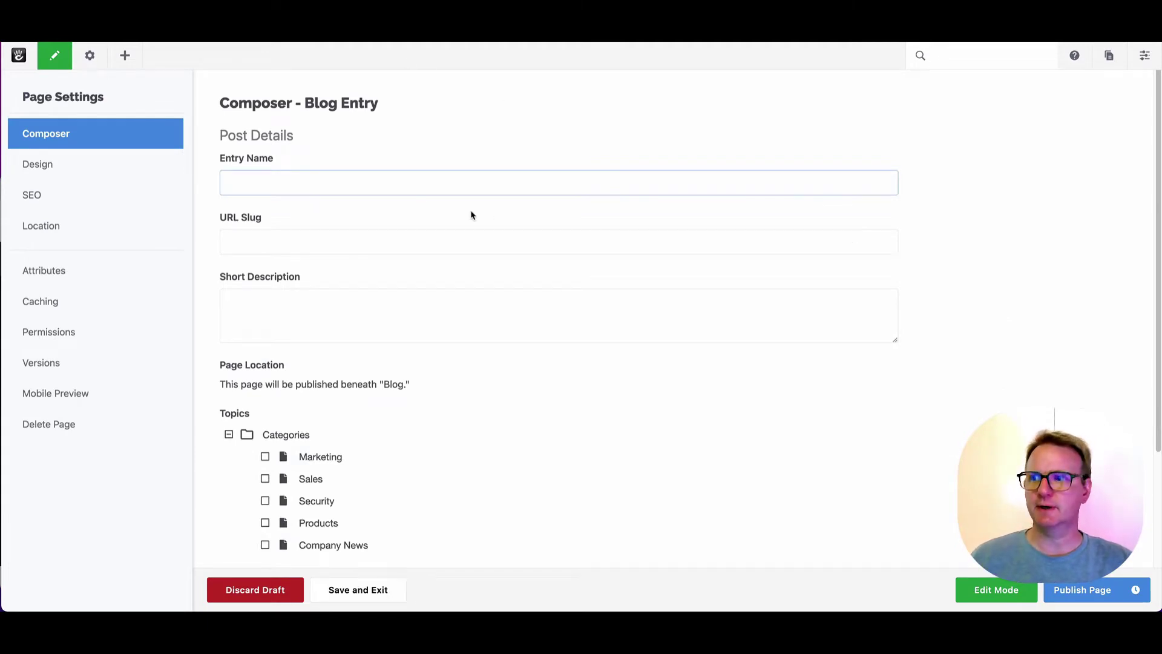
left_click(467, 178)
type("some ")
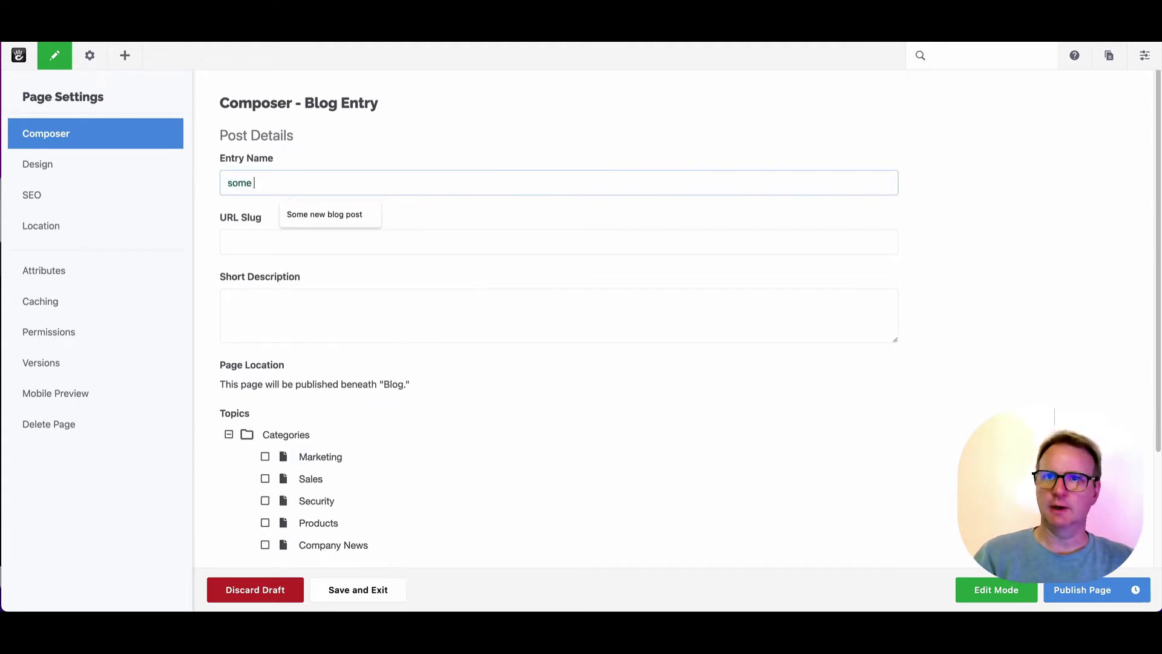
type("blog post")
key("Tab")
key("Tab")
type("asdfasdf")
Step: Fill the Content field with two placeholder paragraphs and switch to Edit Mode
scroll(524, 274, "down", 4)
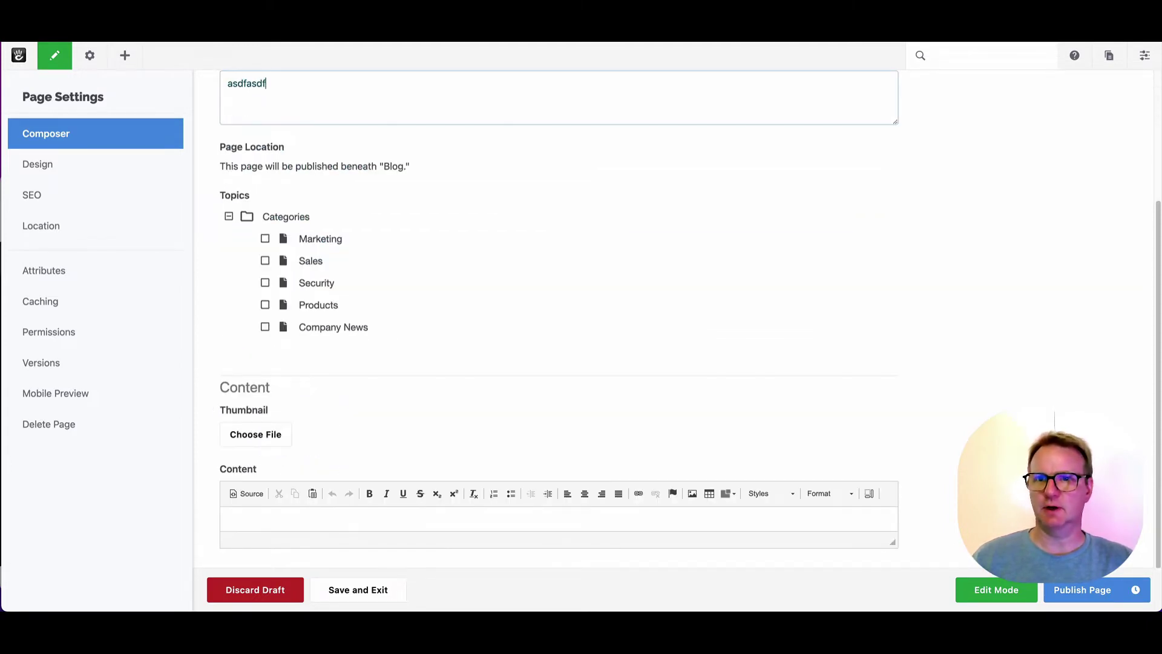
left_click(469, 523)
type("asfsdafadsf")
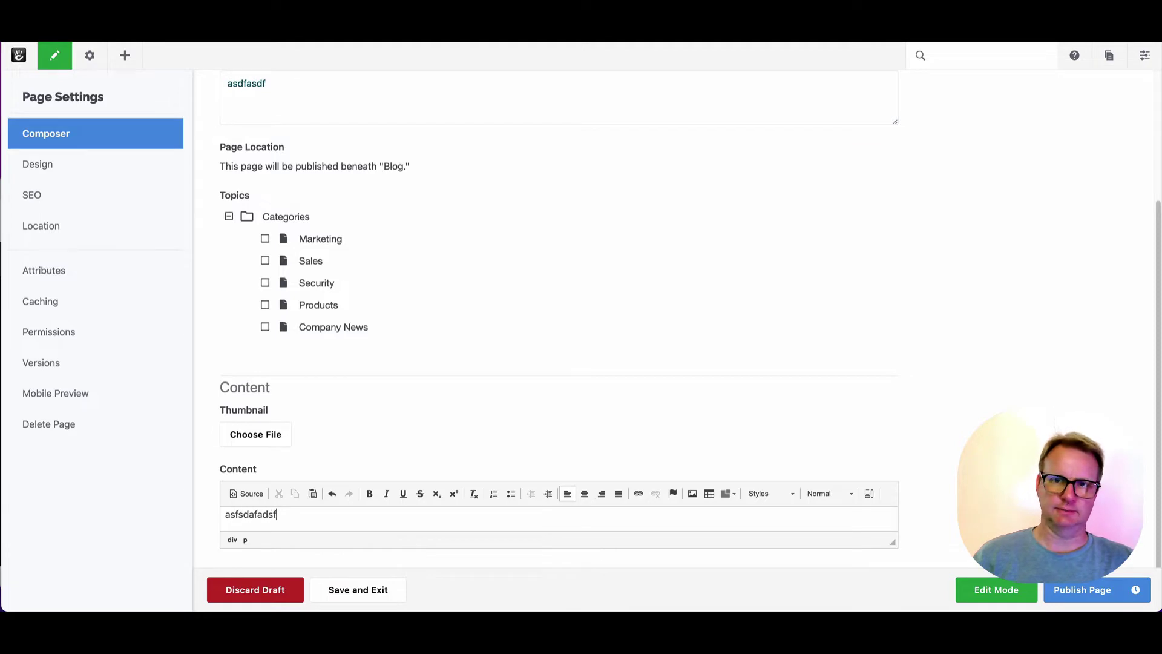
key("Return")
type("adsf")
key("Return")
type("sdaf")
scroll(521, 319, "up", 4)
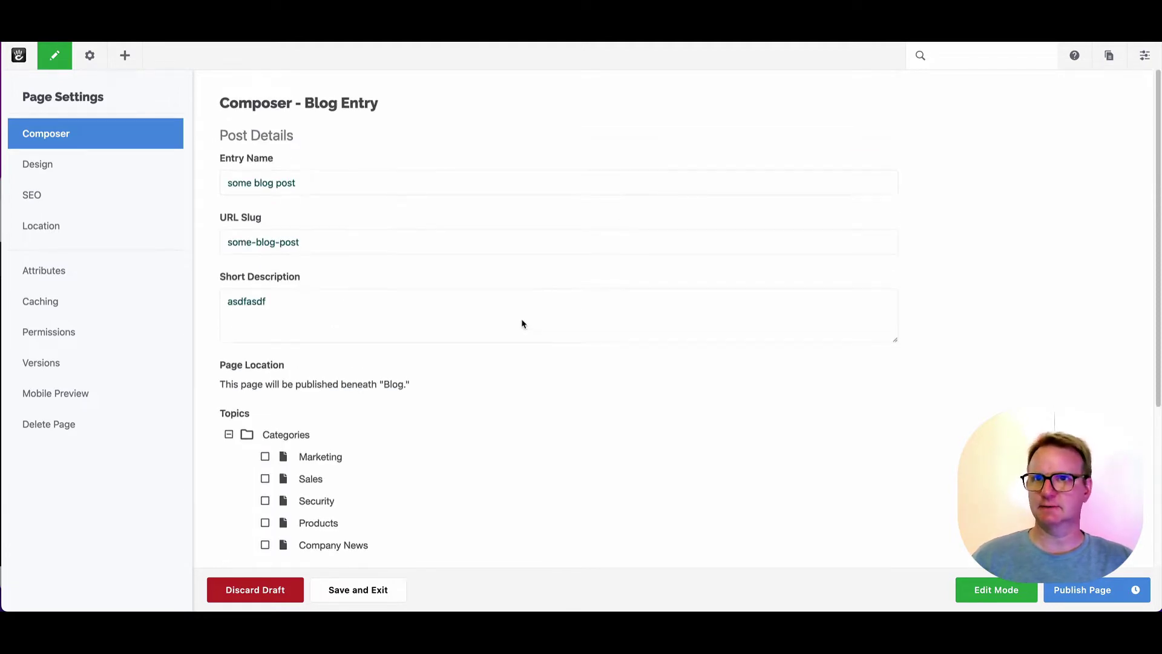
scroll(524, 324, "down", 6)
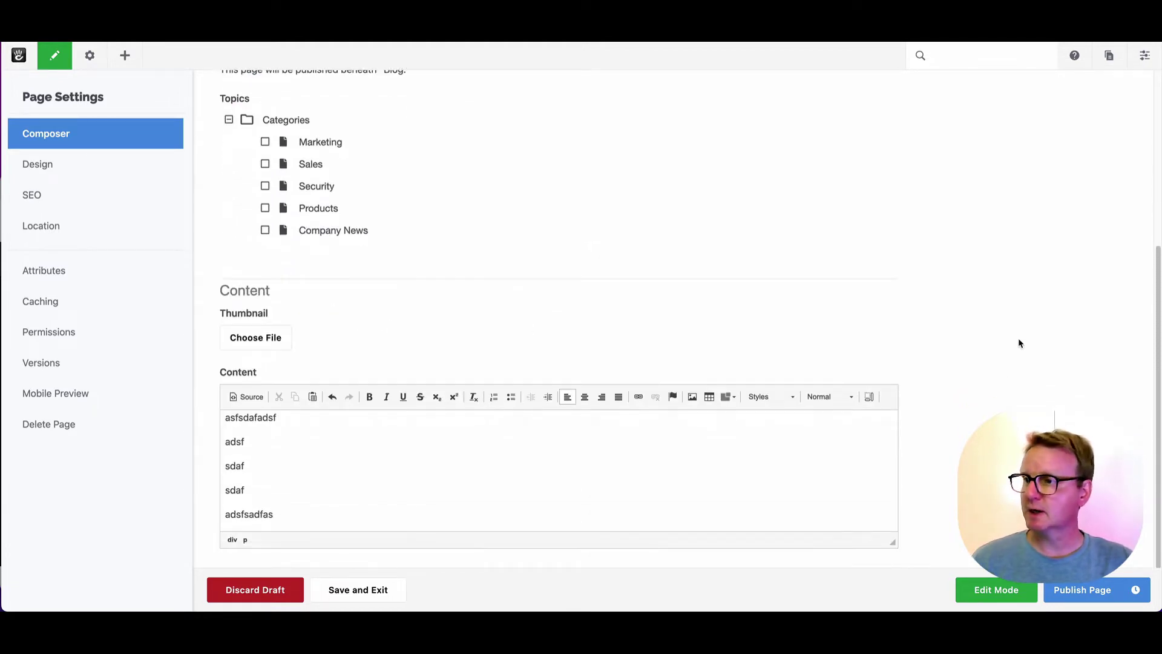
left_click(1015, 601)
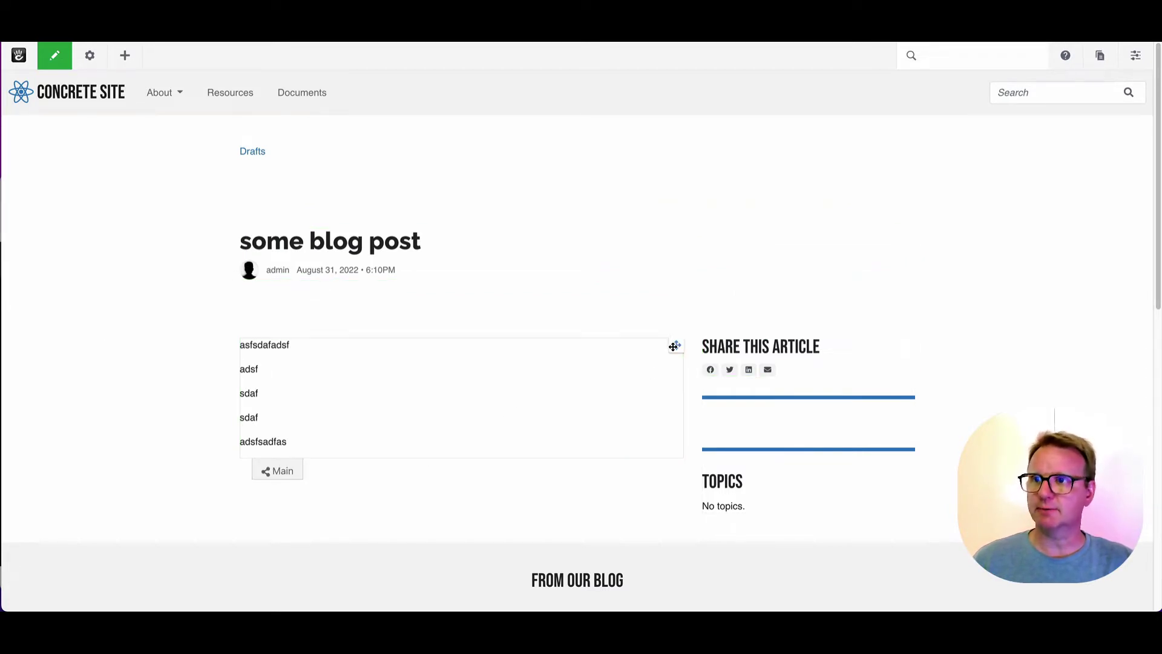
Step: Swap the Content block into the sidebar and the Share block into Main, then publish the post
left_click_drag(671, 345, 858, 332)
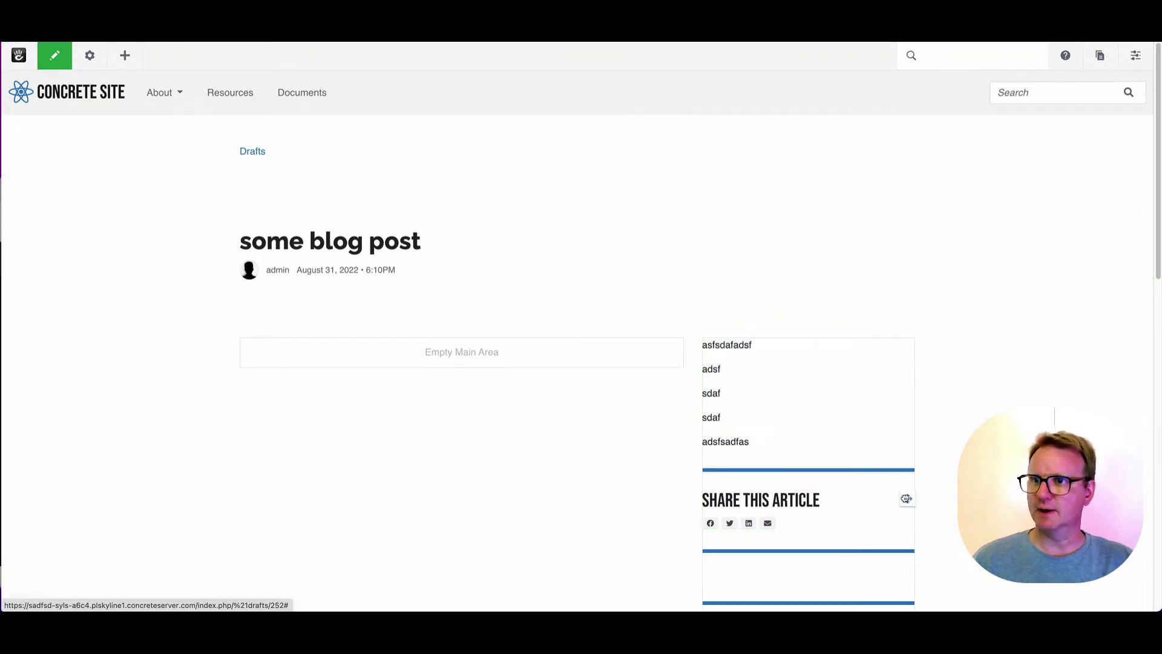
left_click_drag(899, 497, 532, 345)
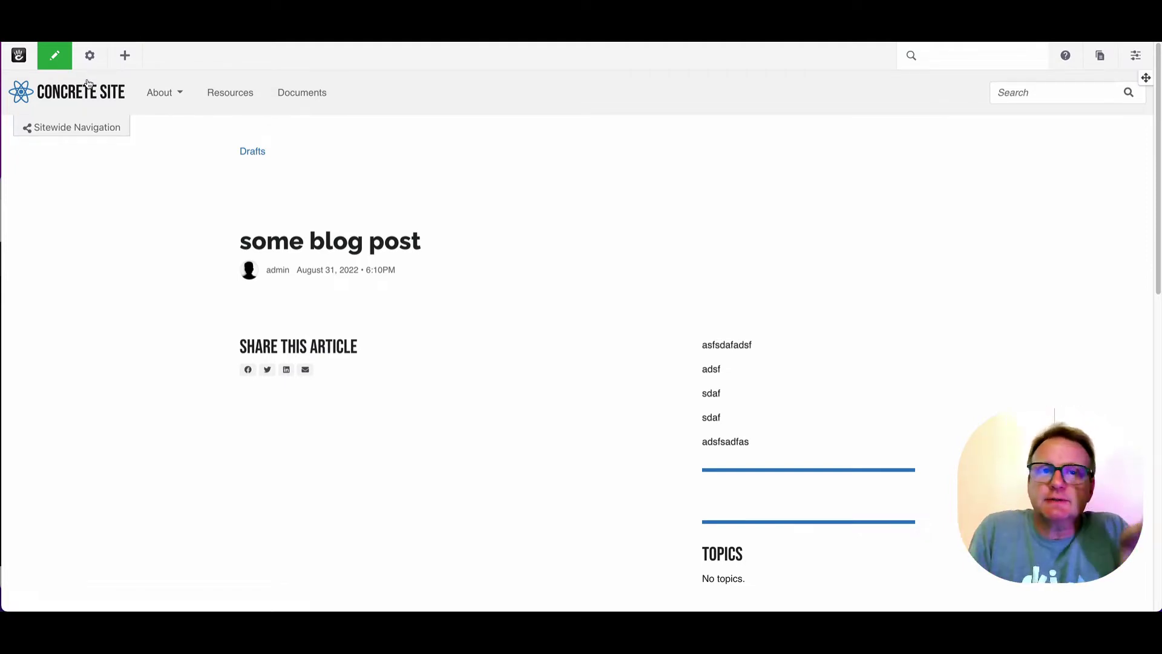
left_click(56, 59)
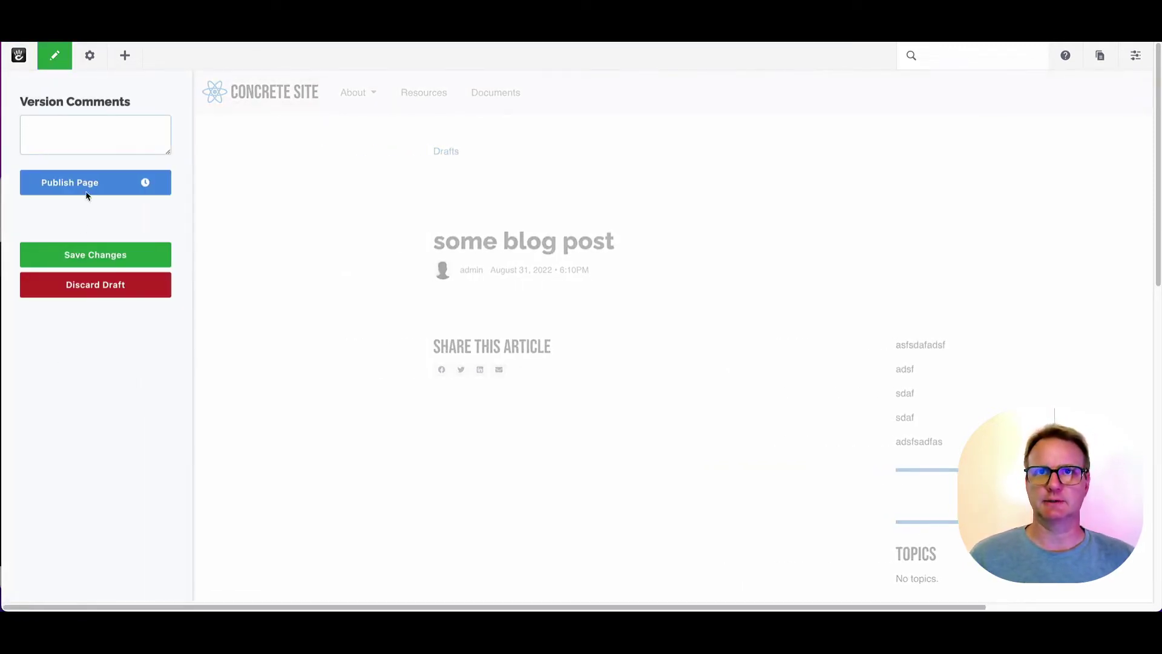
left_click(87, 191)
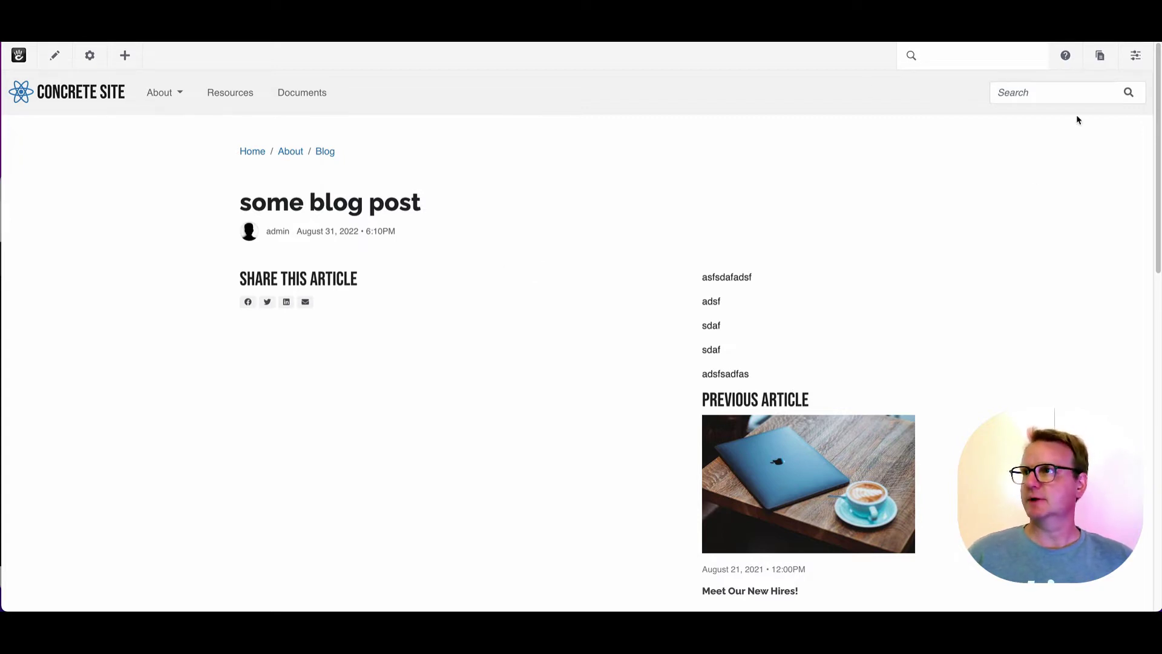
Step: Open the Atomik theme's page template files from Dashboard > Pages & Themes
left_click(1126, 59)
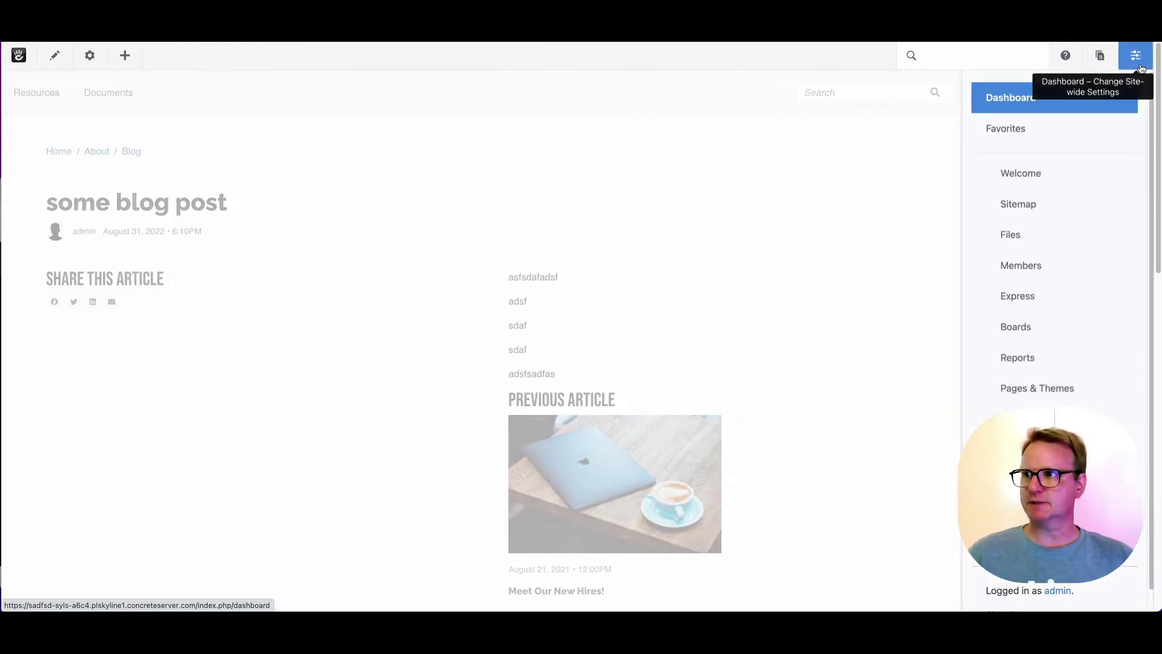
left_click(1012, 393)
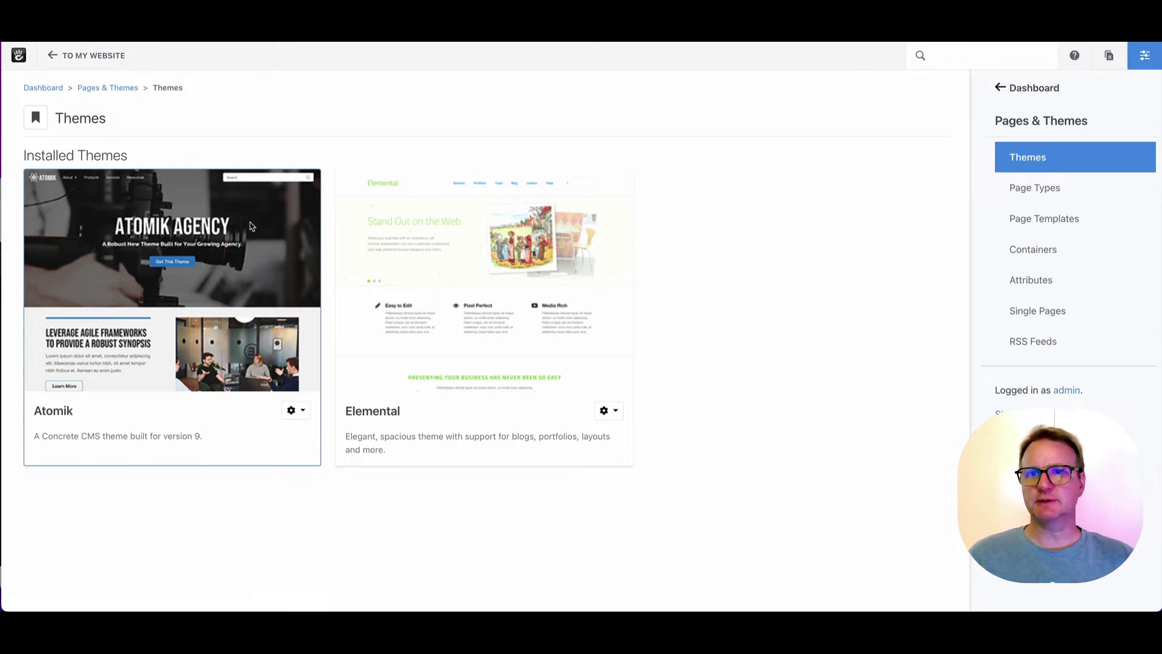
left_click(291, 411)
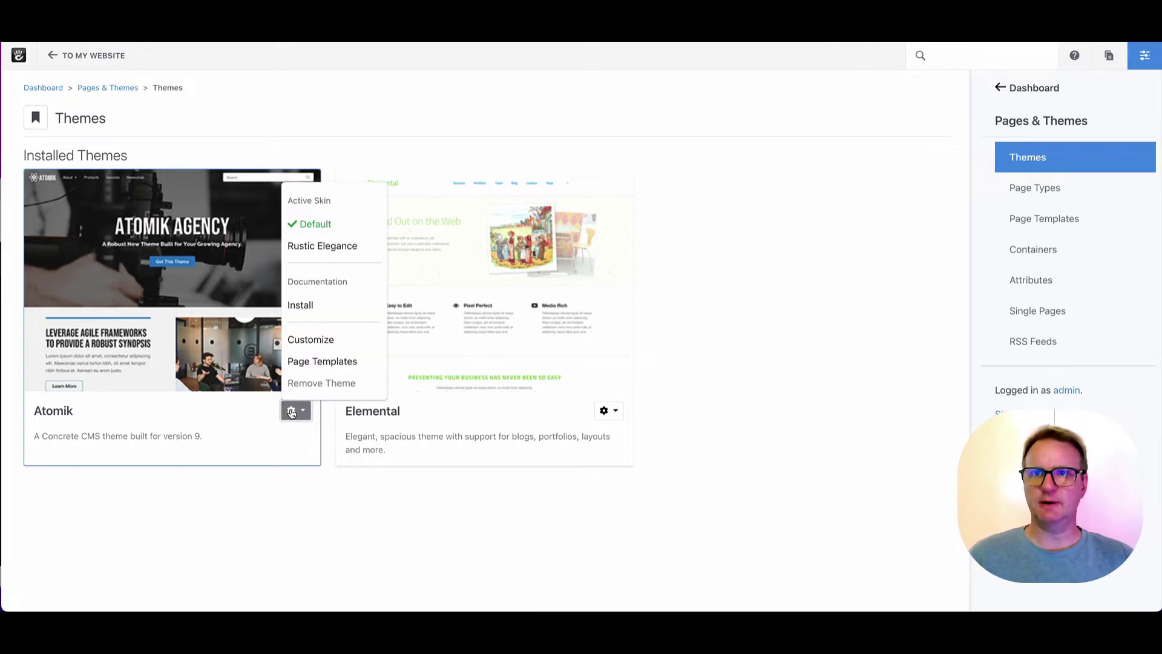
left_click(328, 361)
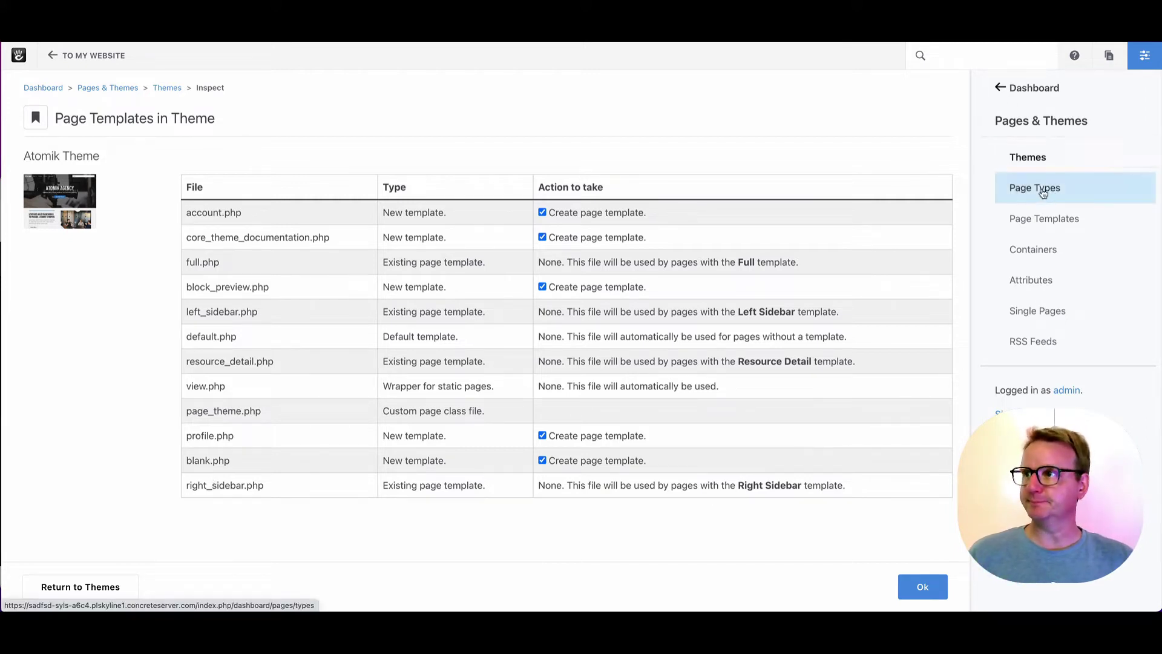
Step: Open the page templates list and view the Full template's name, handle and icon
left_click(1069, 213)
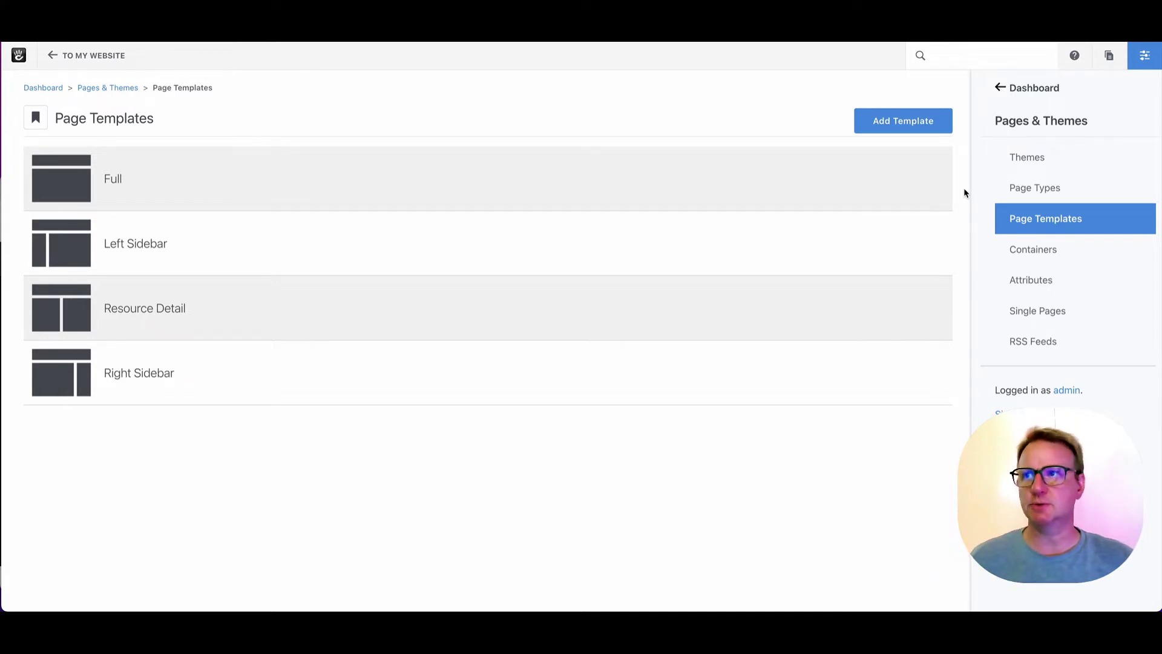
left_click(138, 179)
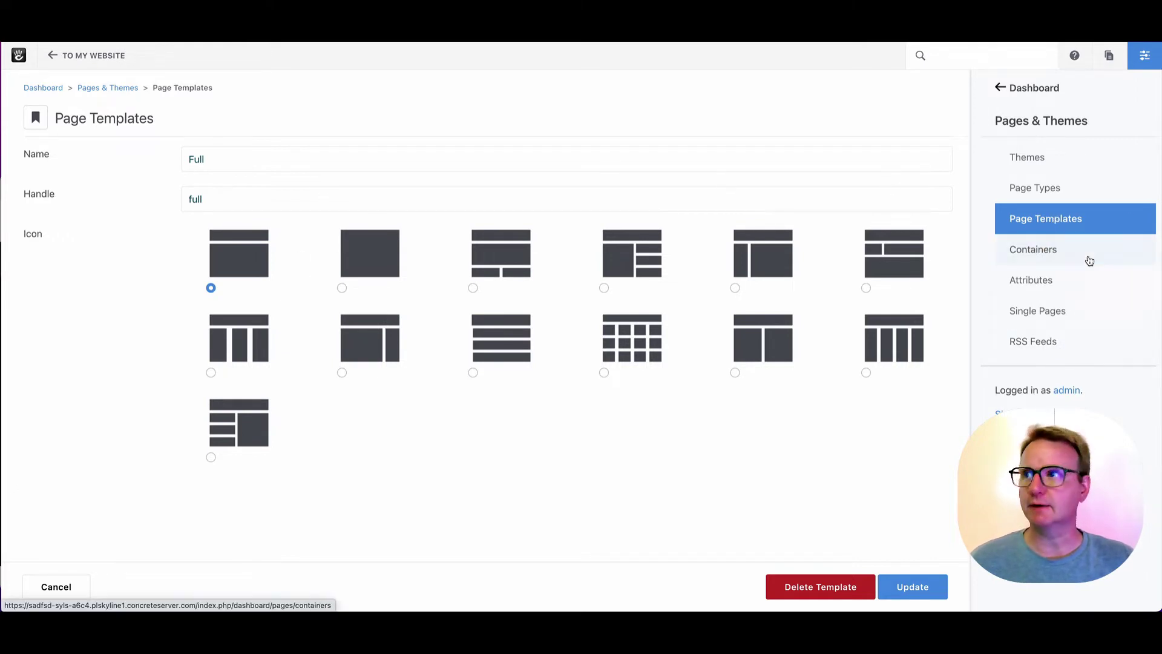
Step: Go to Page Types, glance at Blog's basic details, then return to the page types list
left_click(1073, 184)
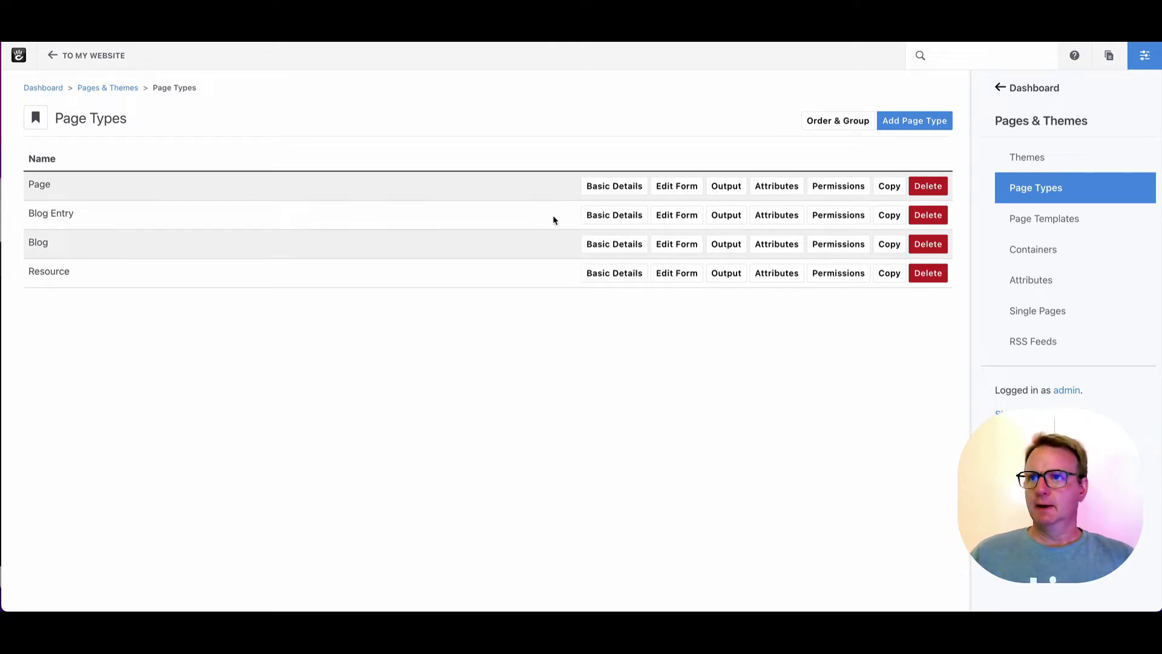
left_click(598, 249)
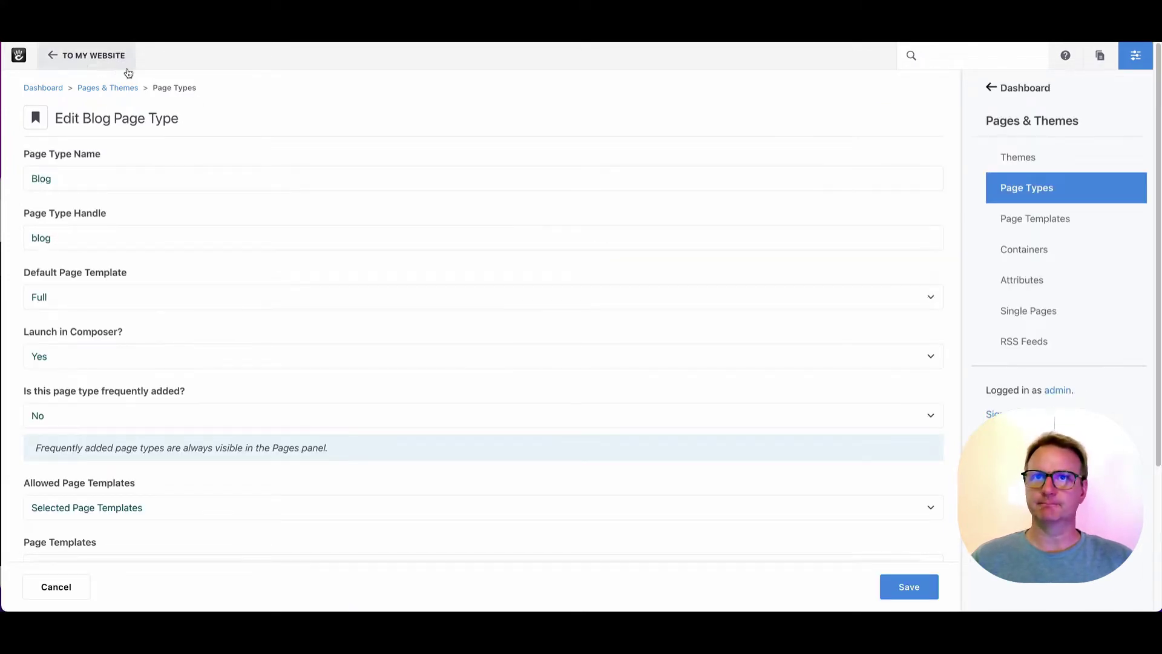
left_click(116, 88)
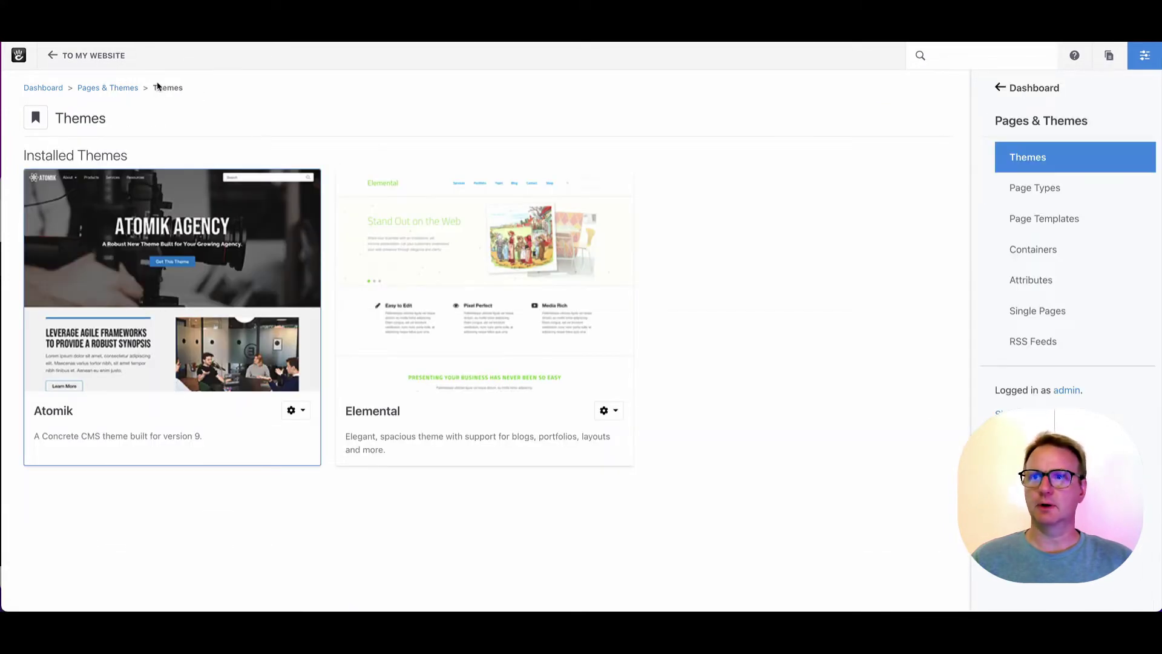
left_click(1055, 188)
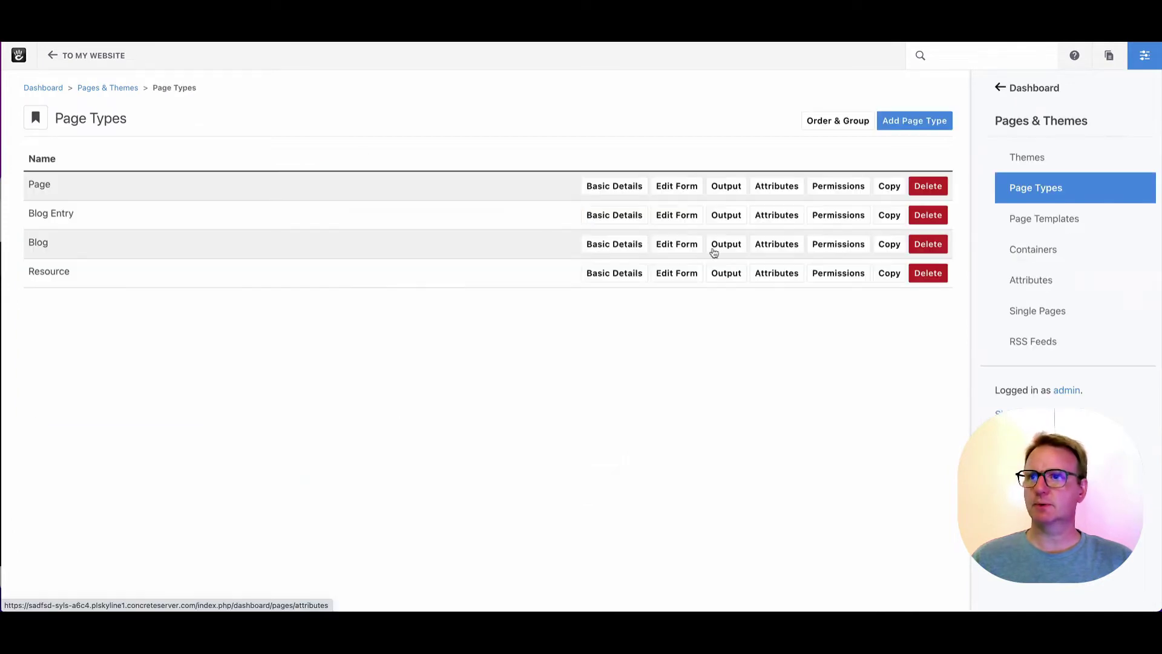
left_click(627, 215)
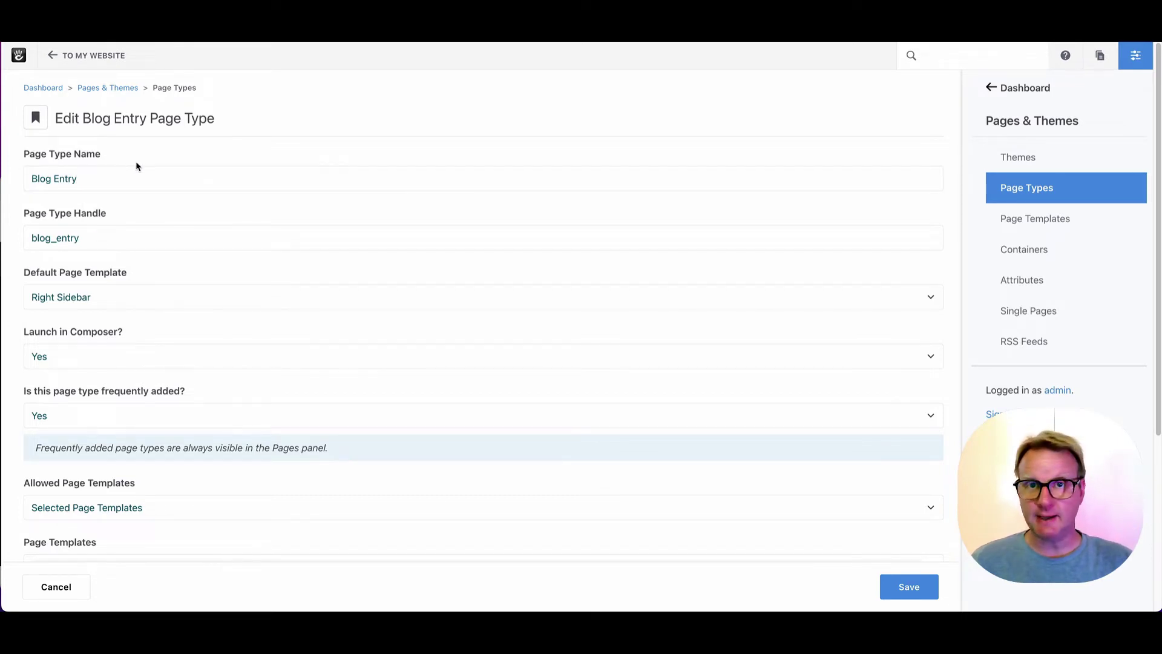
left_click(1100, 55)
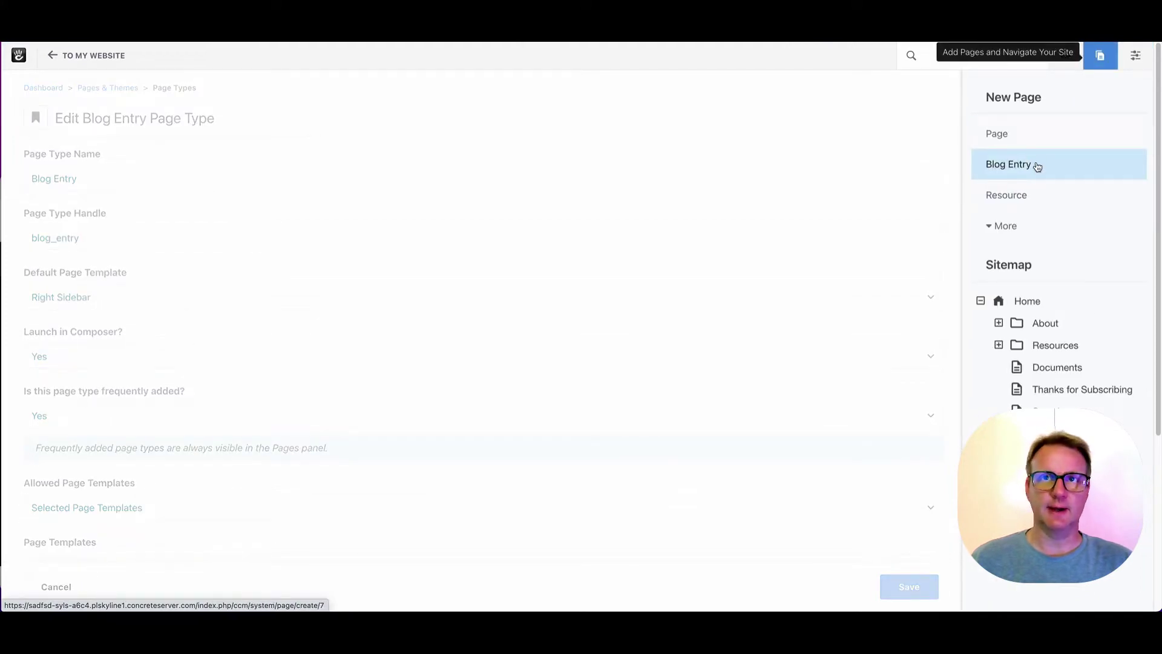
left_click(892, 122)
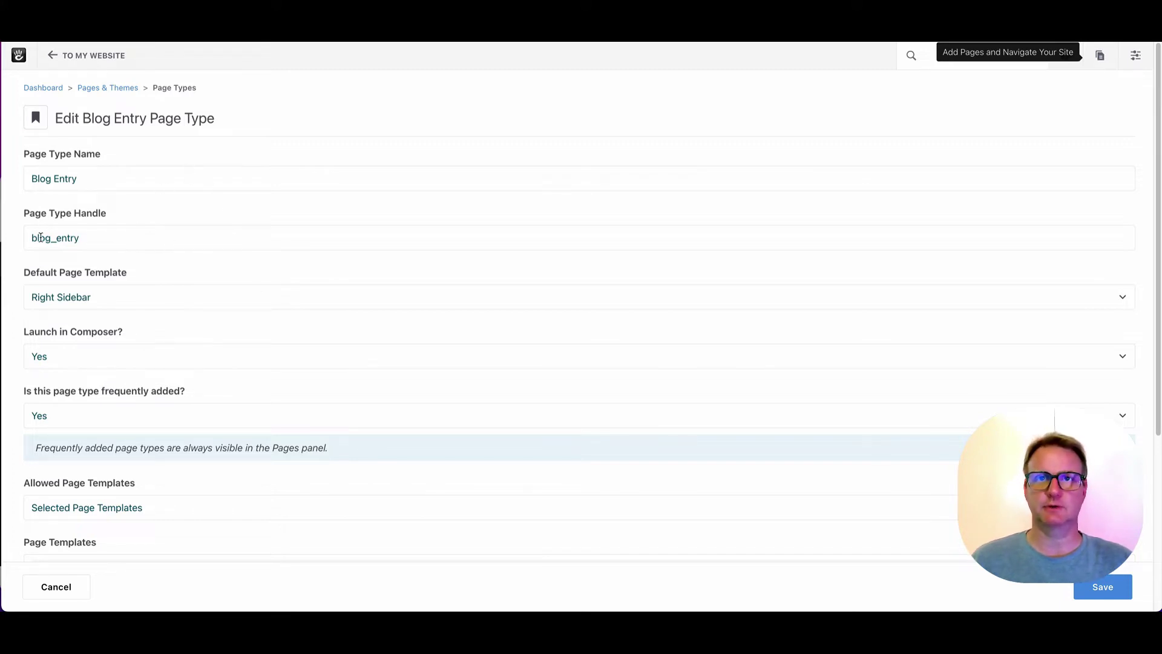
scroll(185, 227, "down", 2)
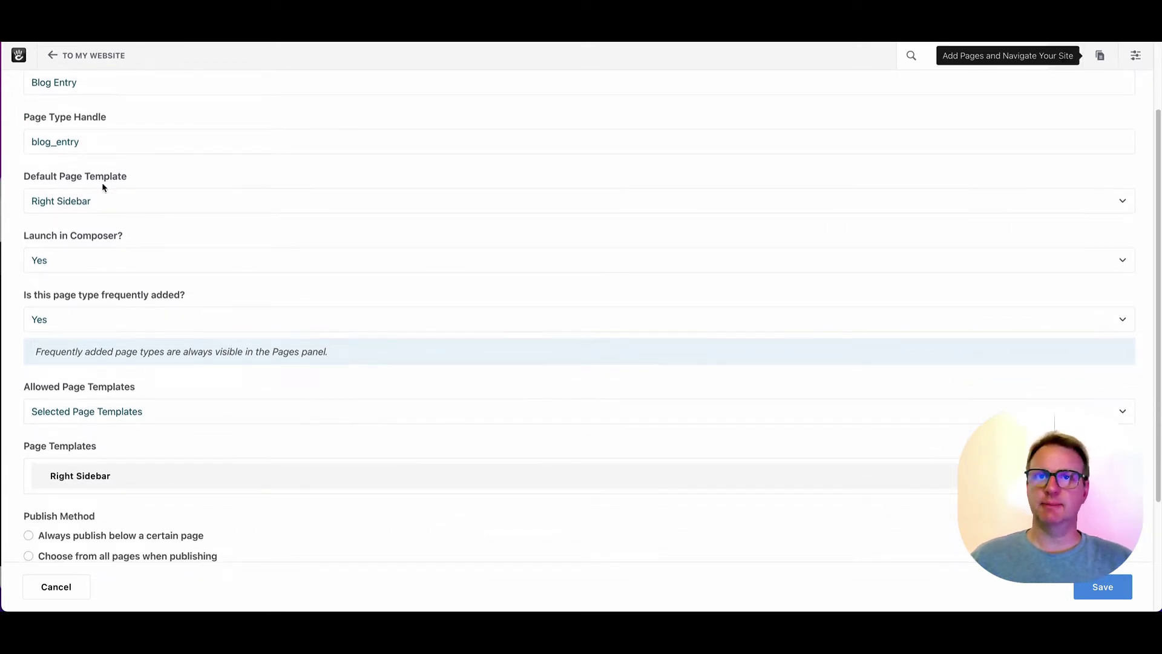
left_click(128, 202)
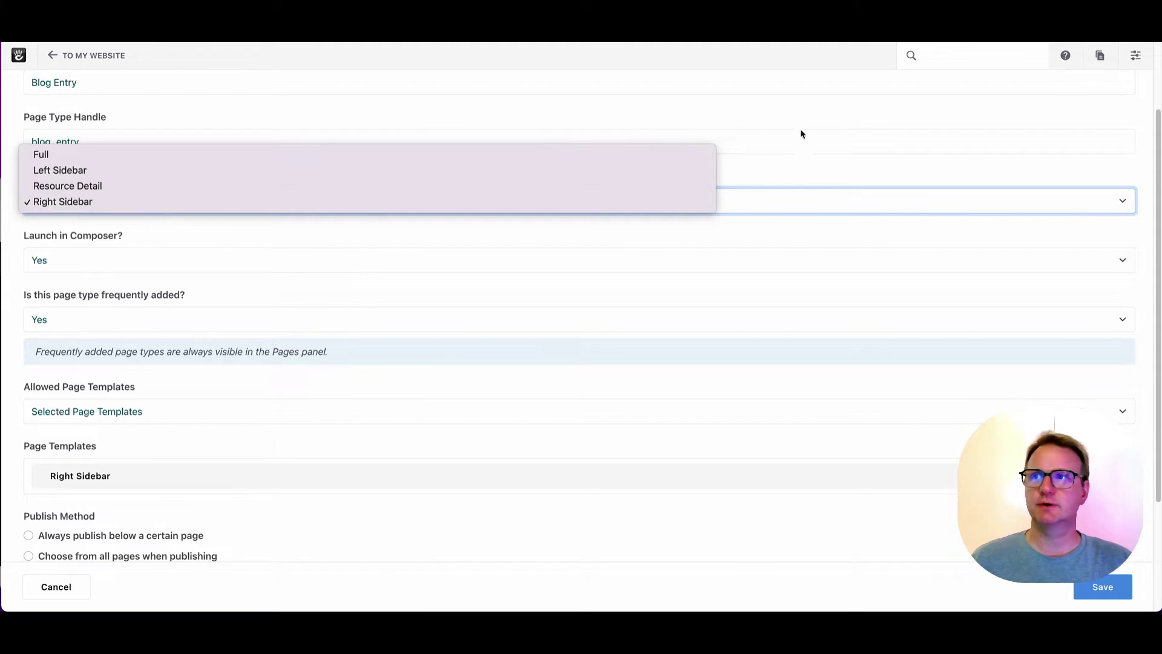
left_click(809, 172)
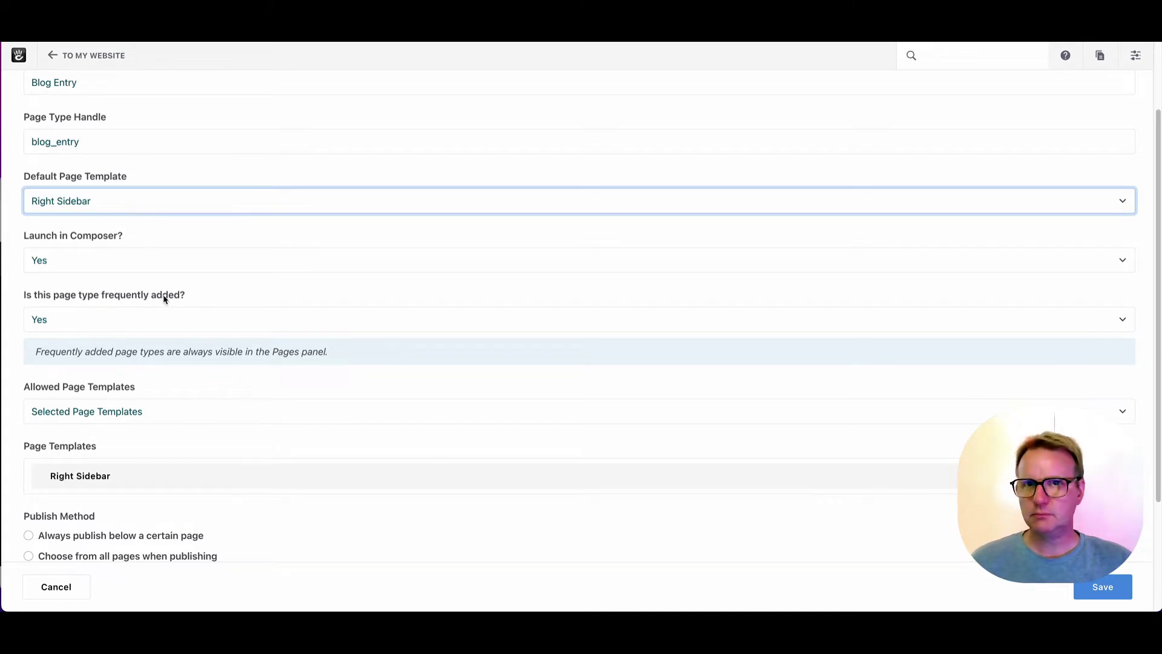
left_click(187, 261)
left_click(186, 261)
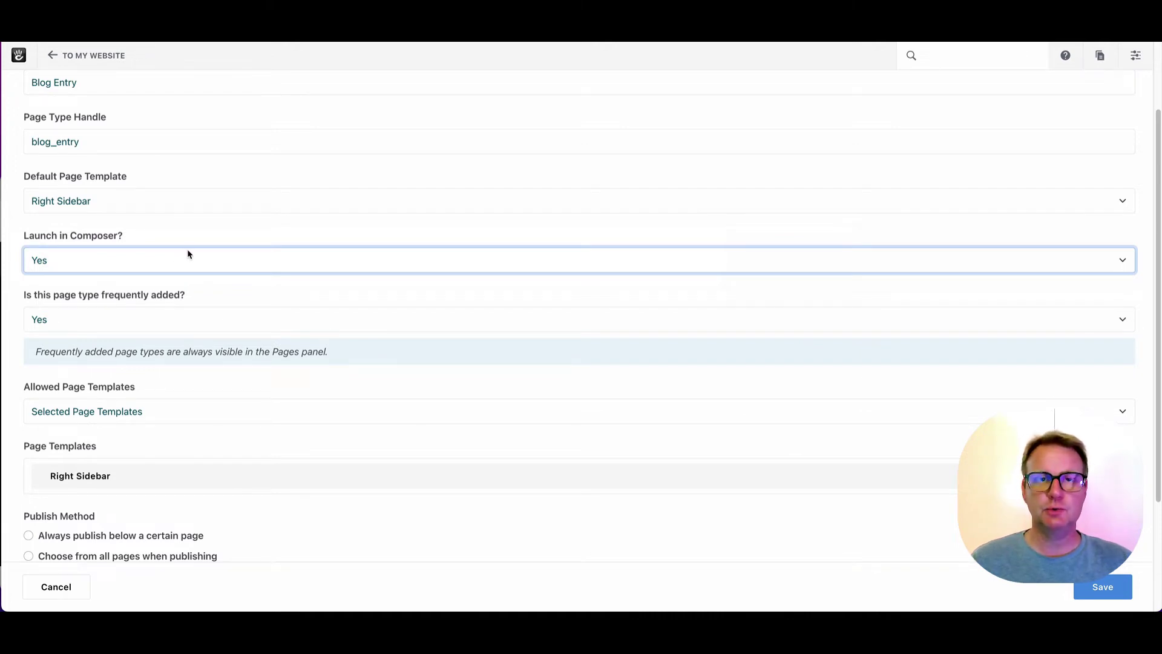
left_click(210, 273)
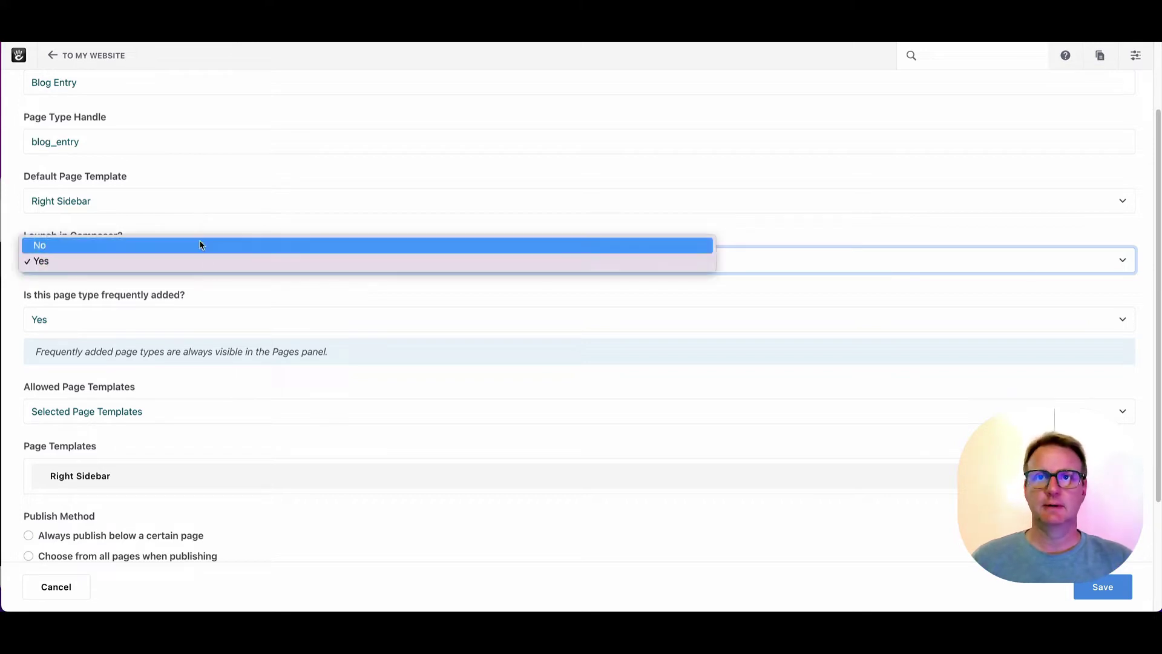
left_click(200, 244)
left_click(140, 259)
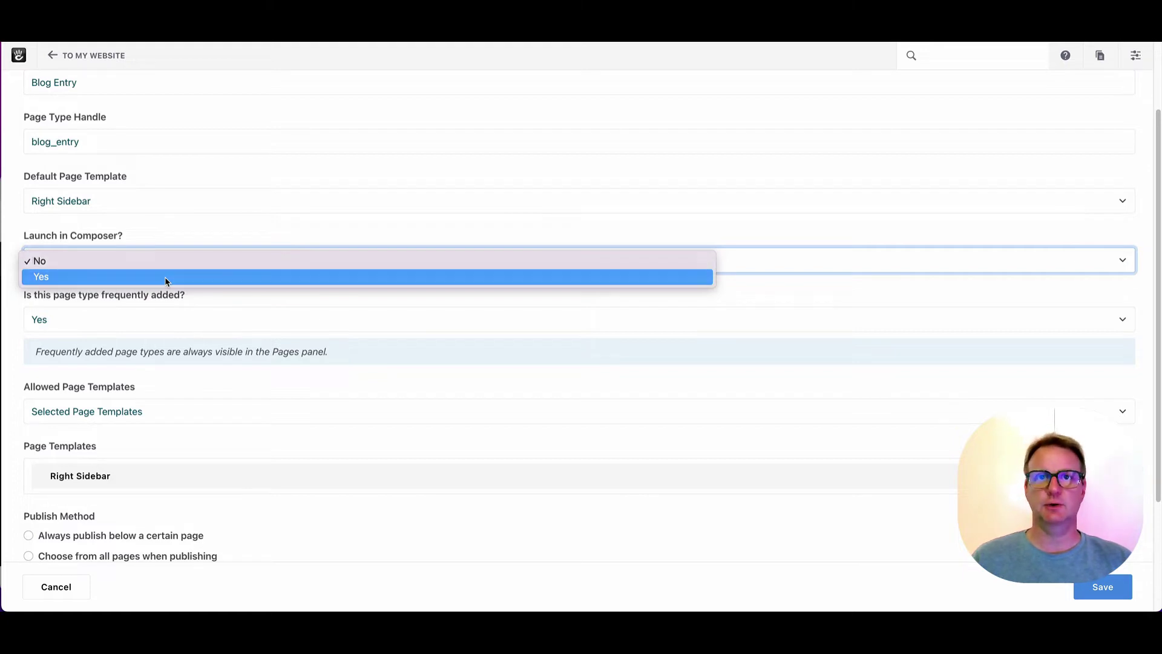
left_click(166, 277)
scroll(165, 280, "down", 3)
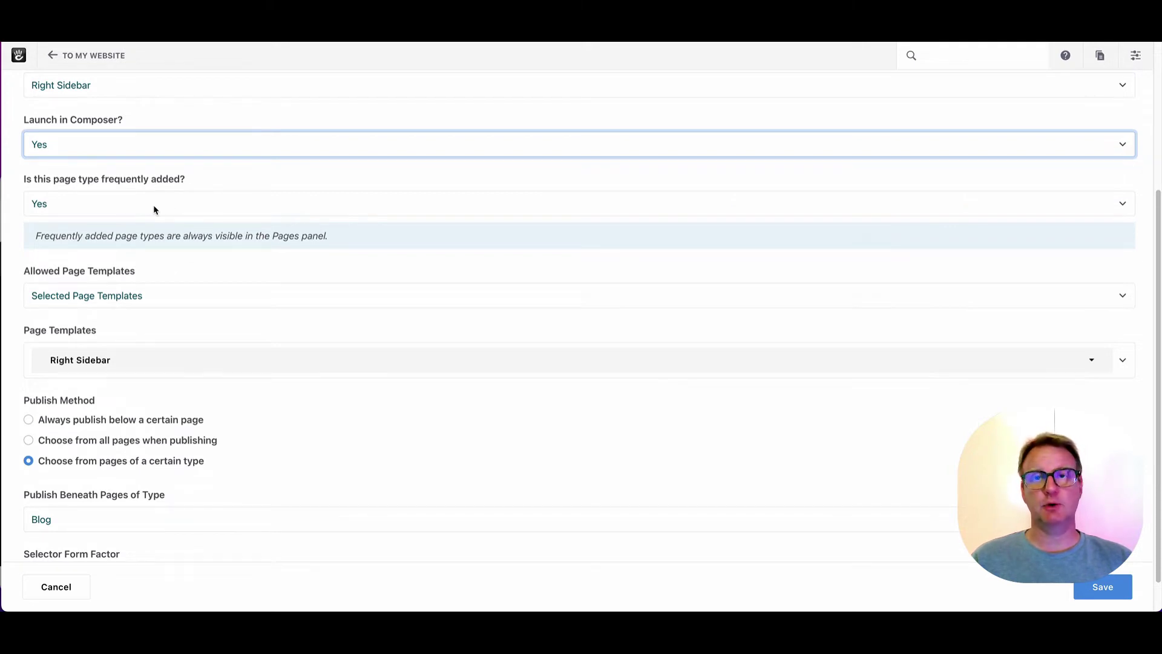
left_click(1100, 55)
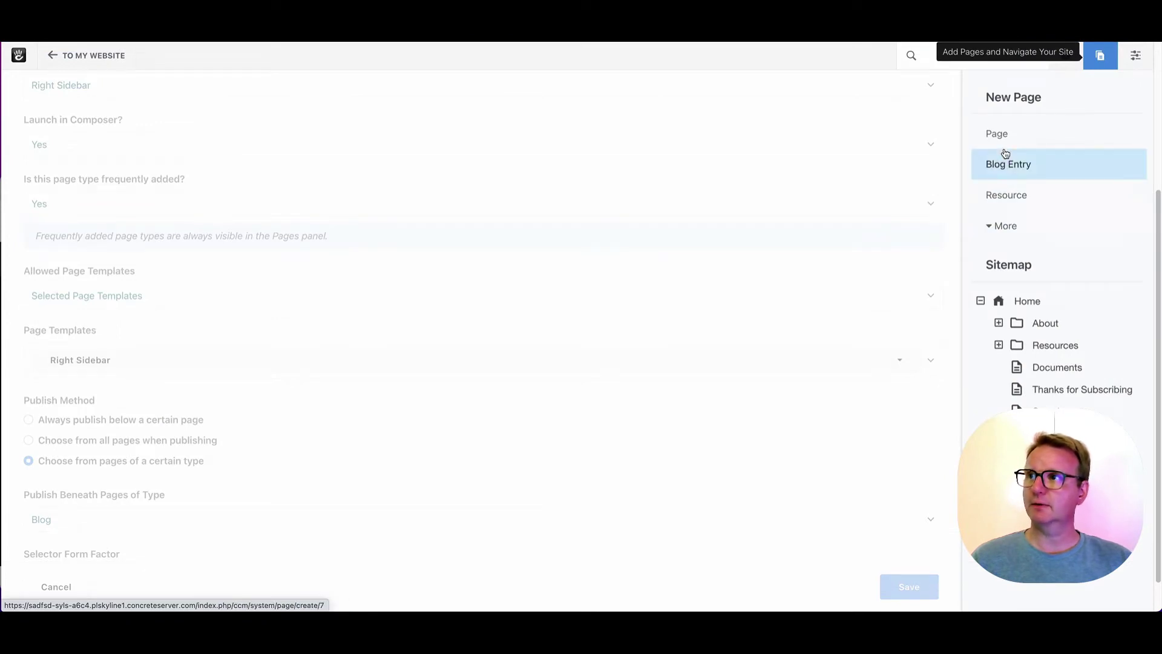
left_click(1021, 239)
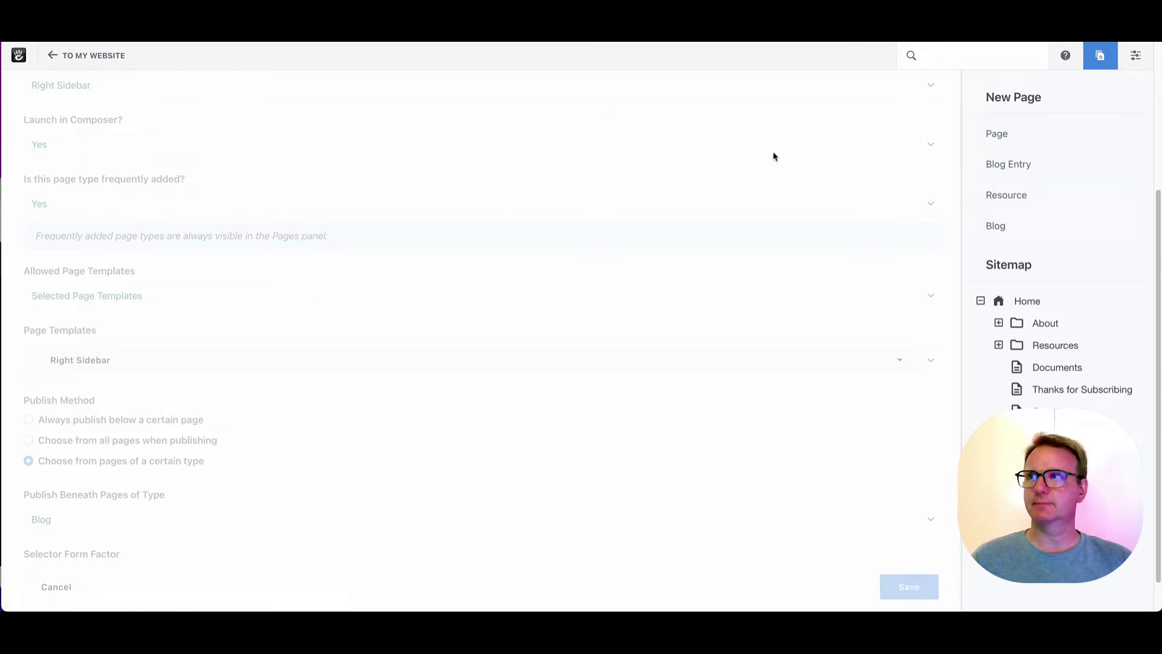
left_click(1105, 63)
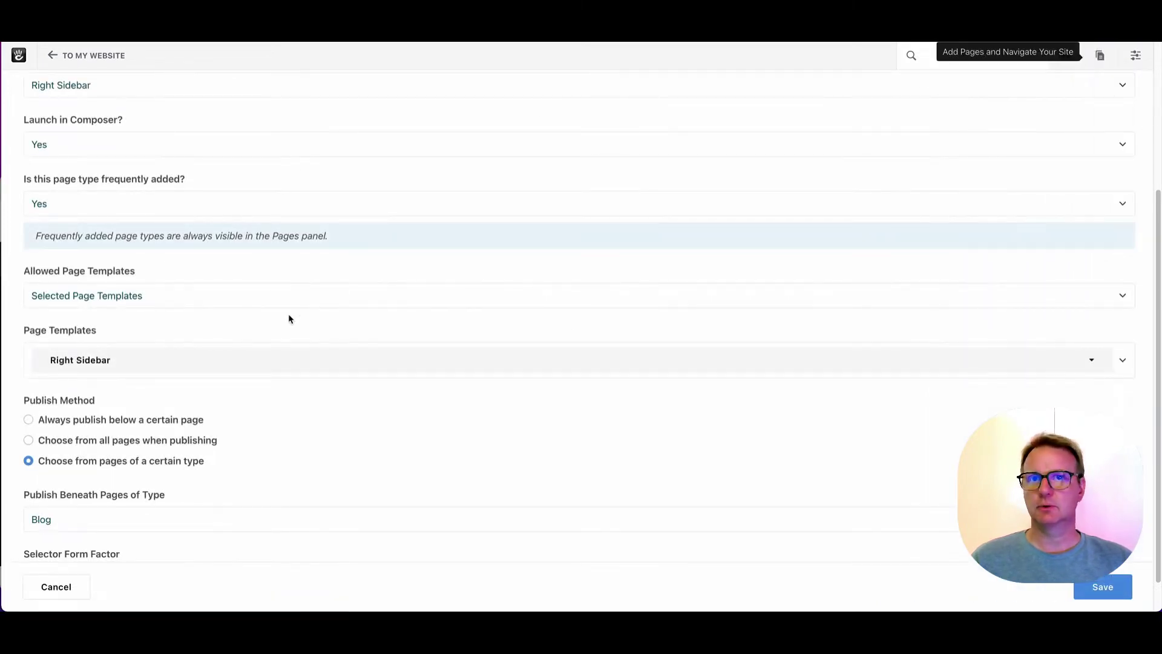
scroll(285, 296, "down", 1)
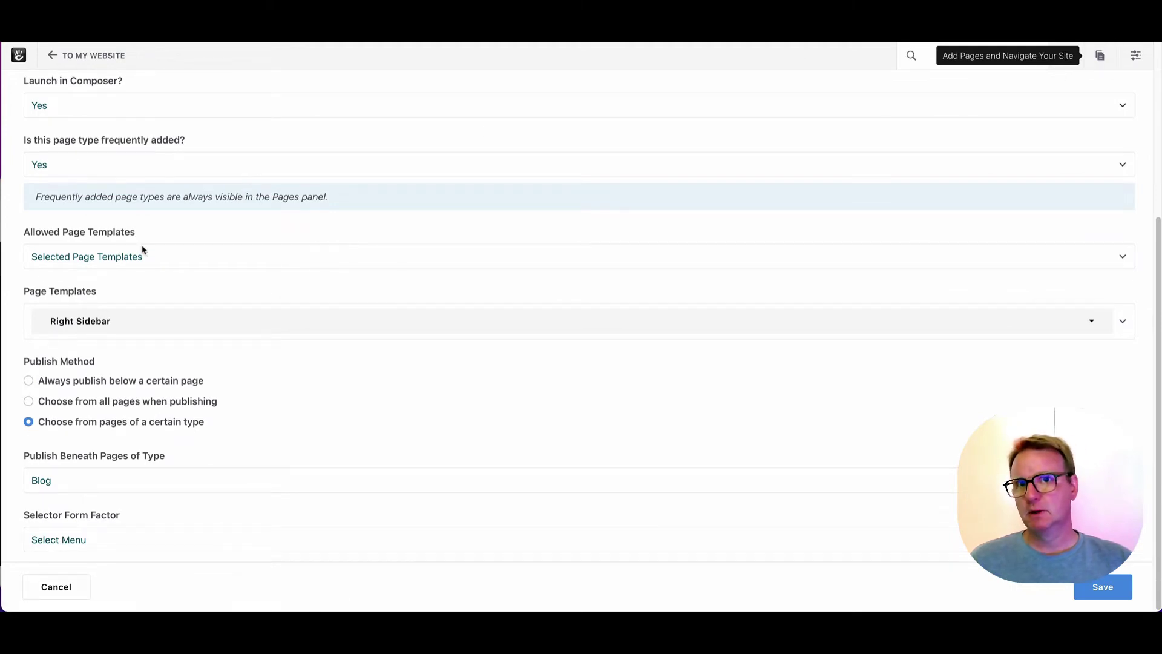
left_click(135, 321)
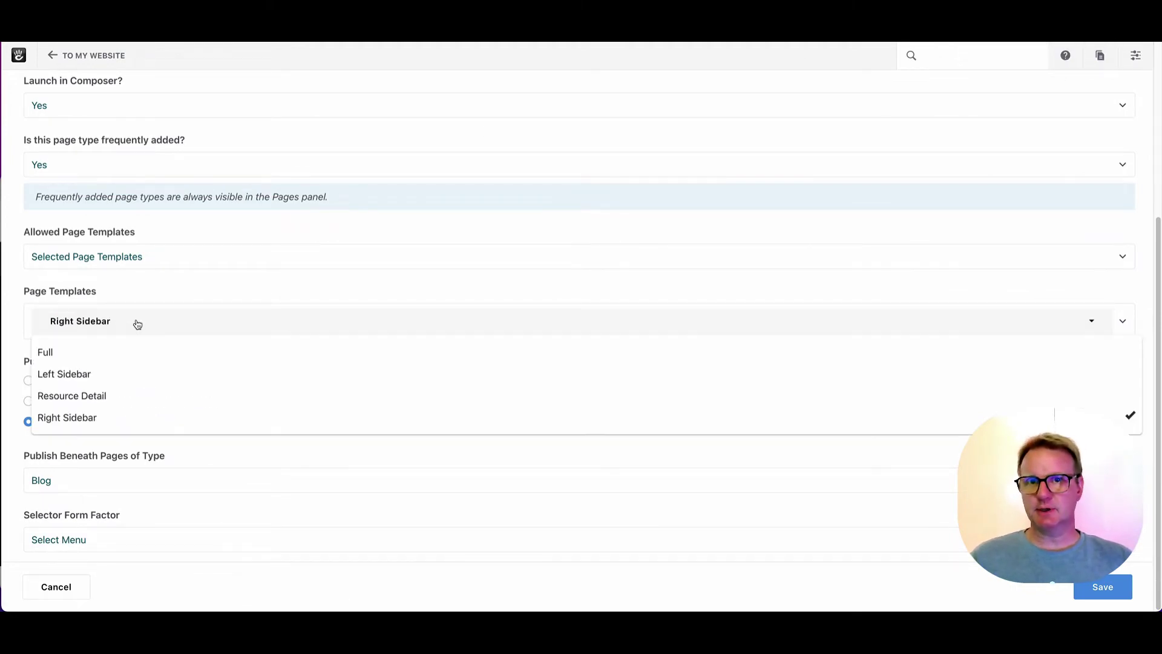
left_click(112, 382)
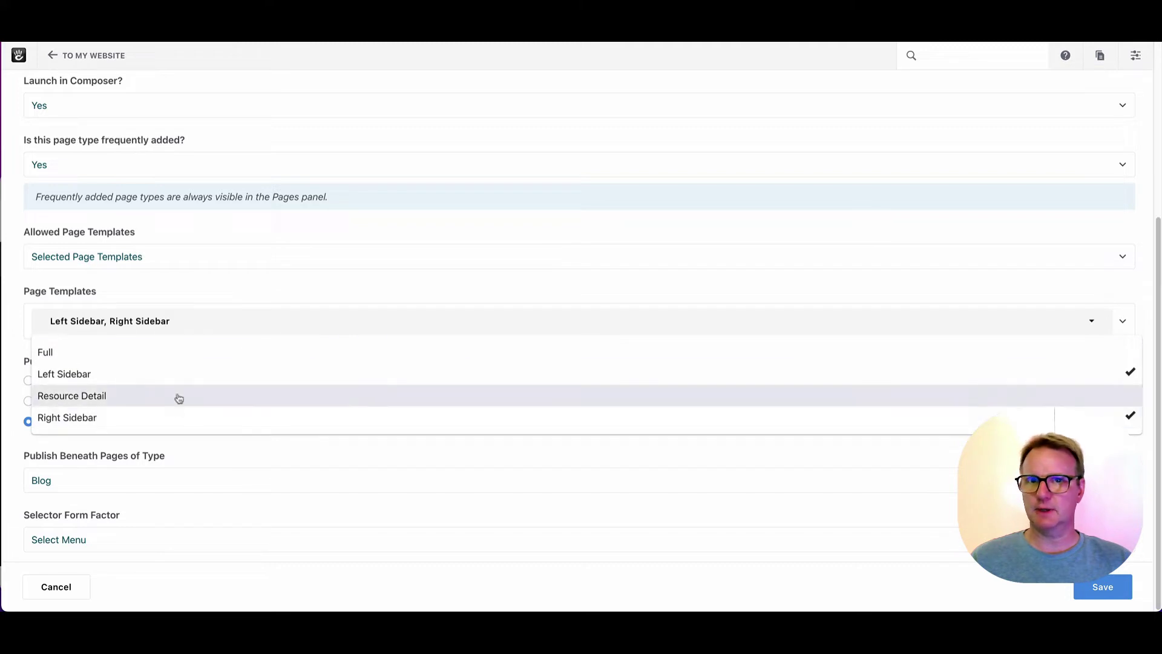
left_click(178, 380)
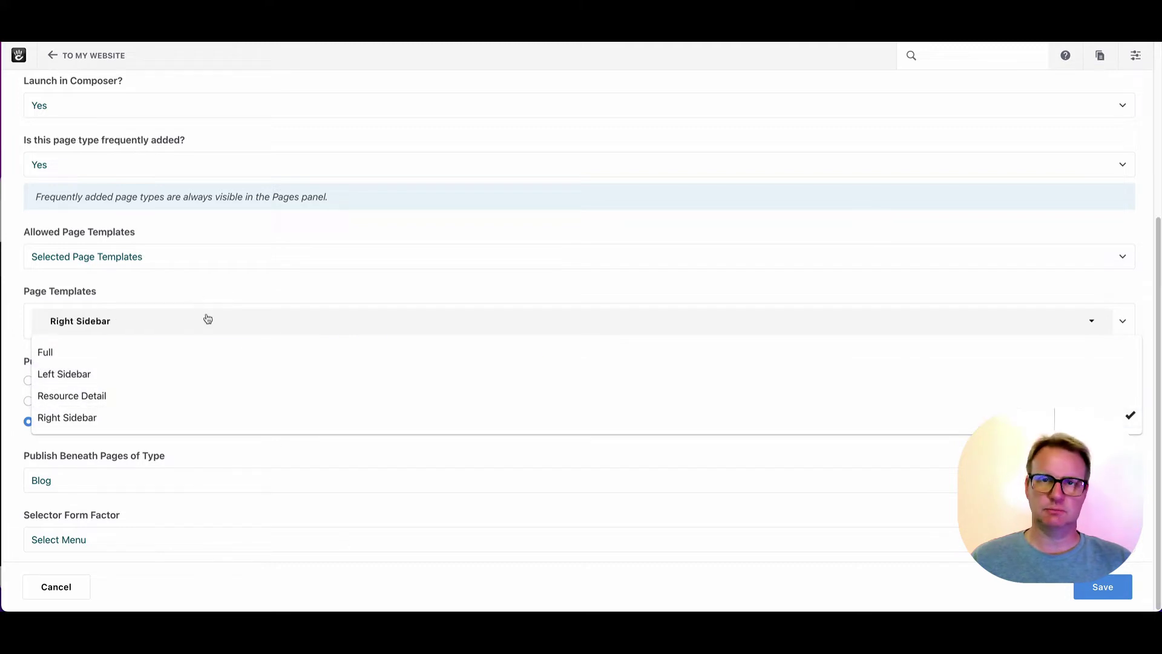
left_click(126, 373)
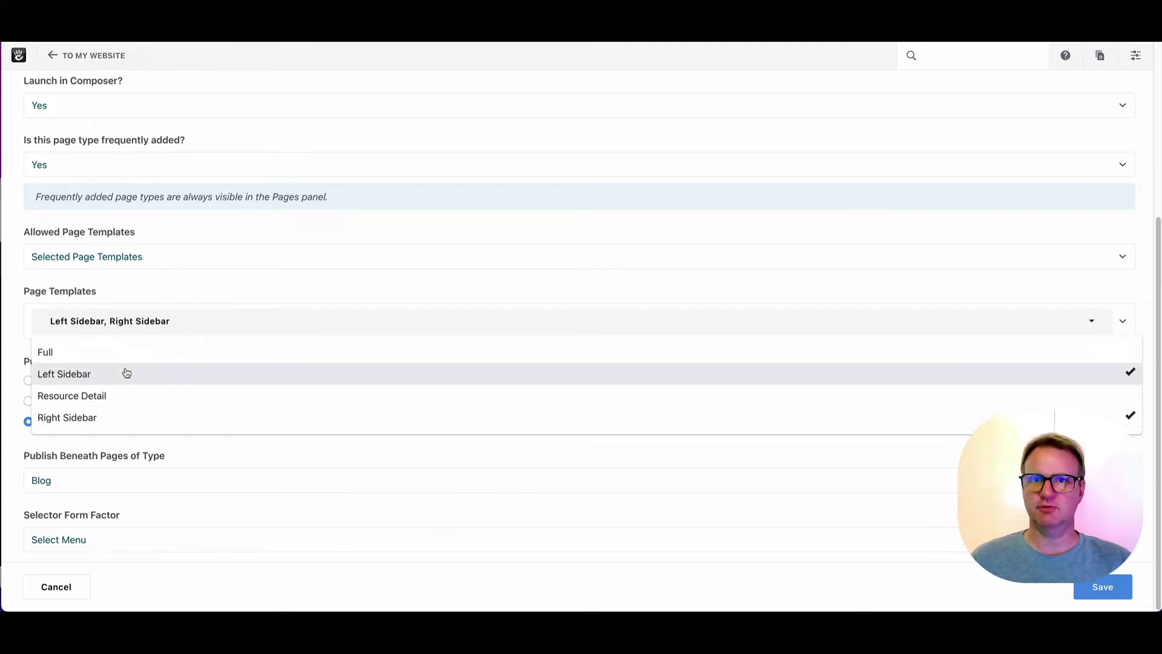
left_click(108, 382)
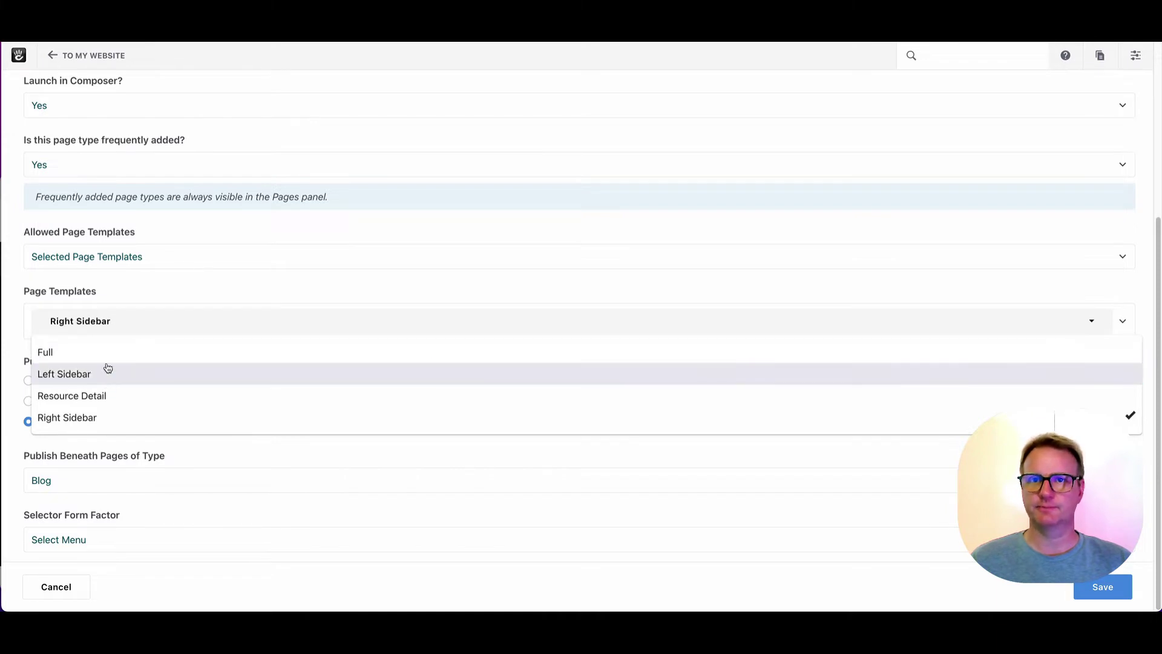
left_click(945, 285)
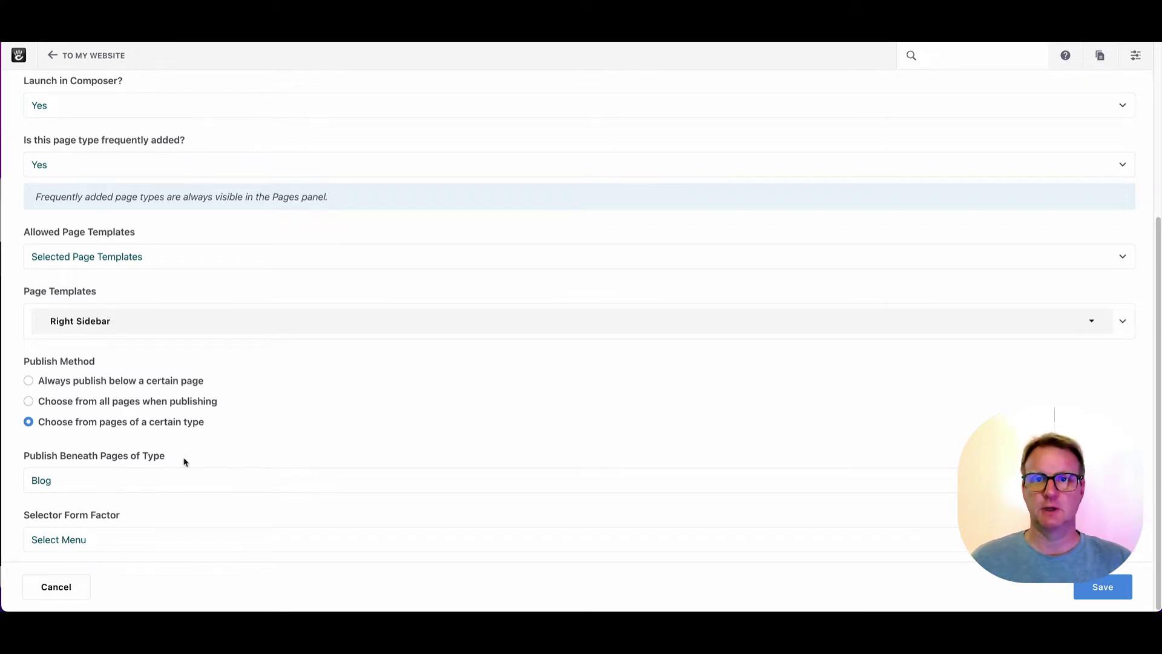
left_click(110, 491)
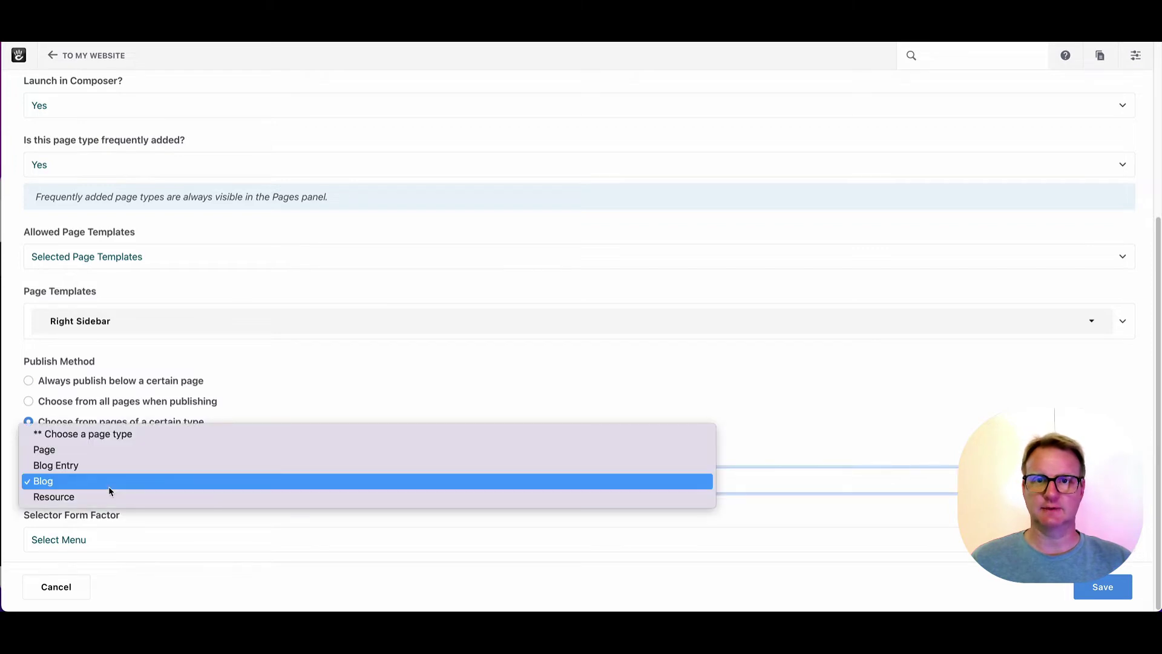
left_click(109, 488)
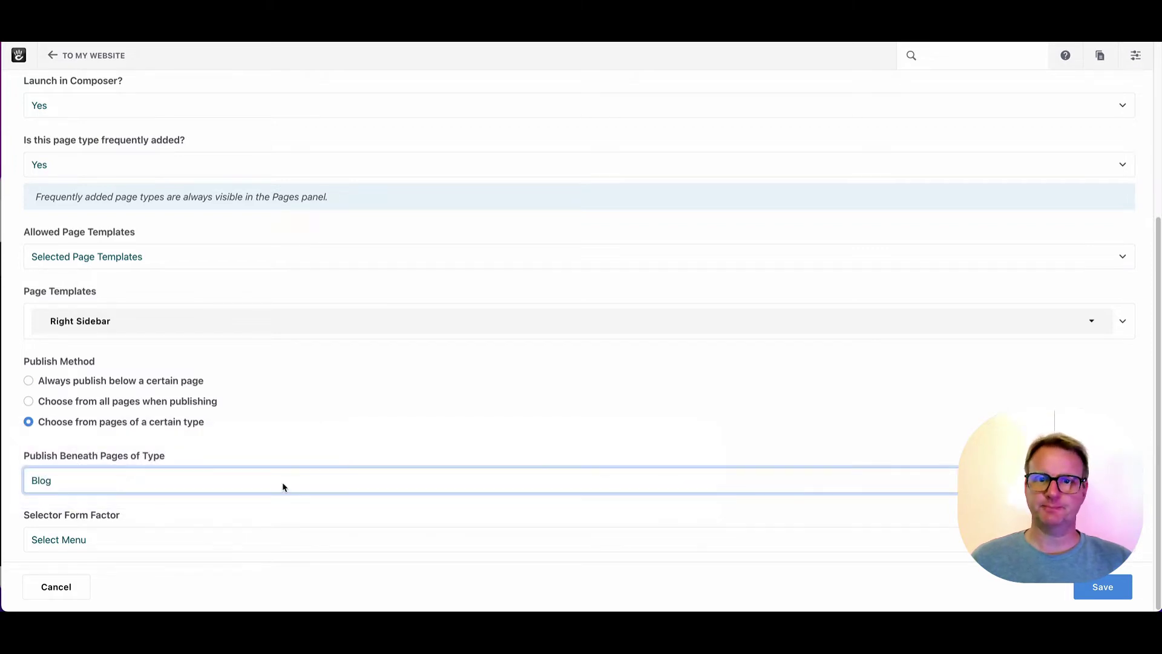
left_click(125, 533)
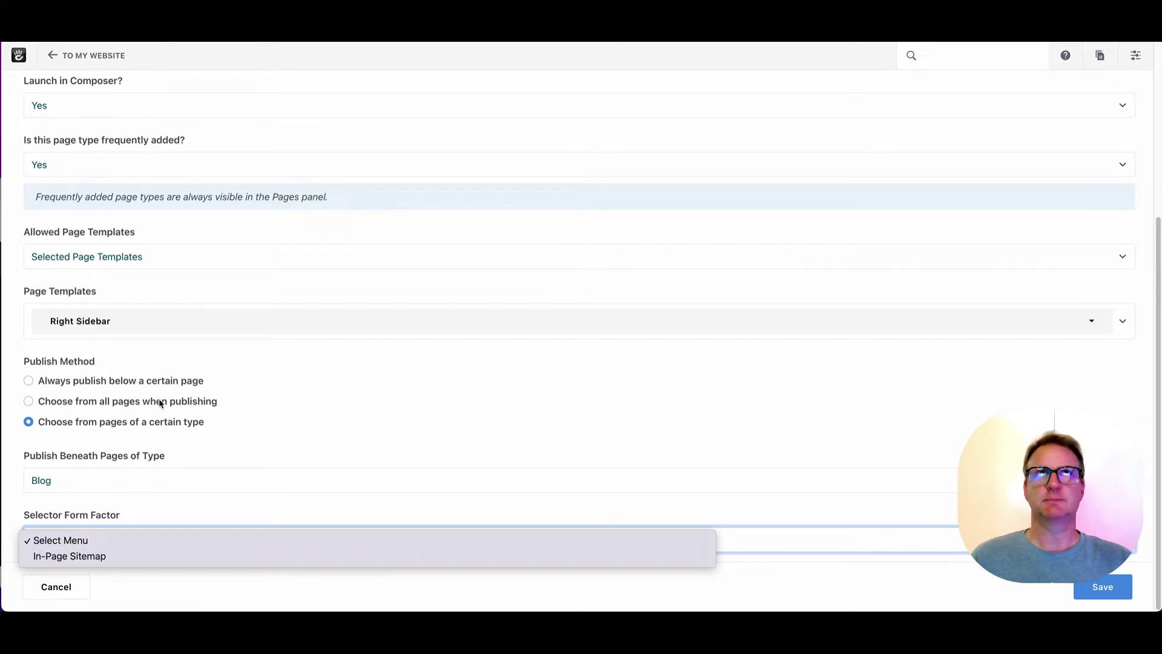
left_click(210, 516)
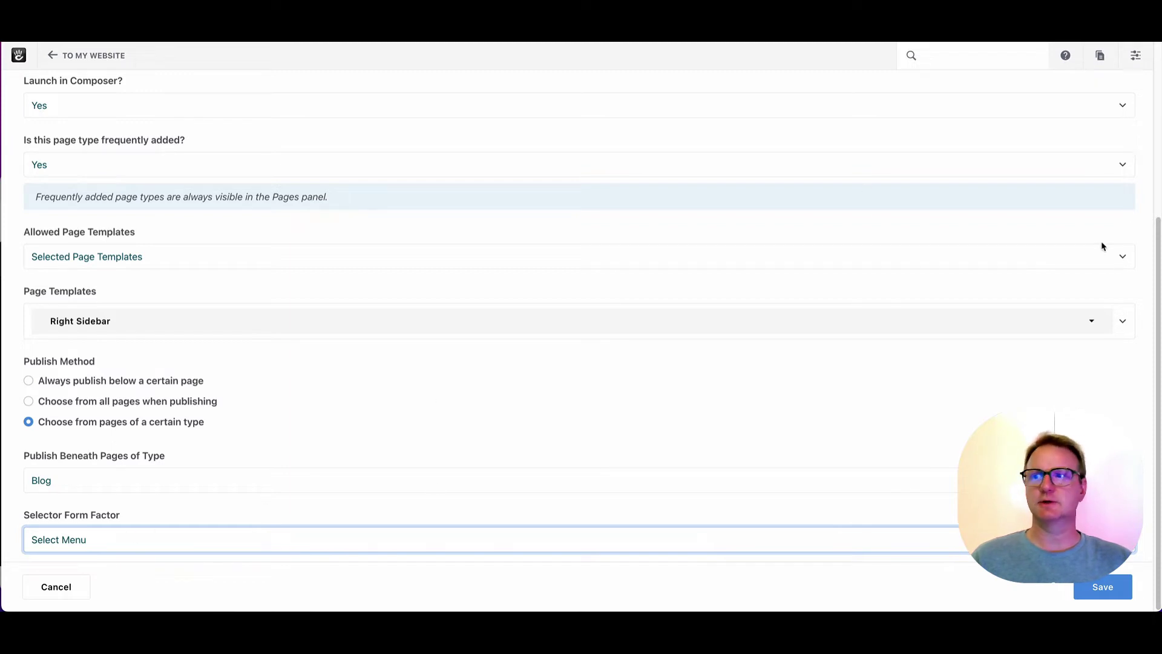
Step: Leave the form unsaved, check Blog Entry's attributes, then open the site-wide page attributes list
left_click(67, 596)
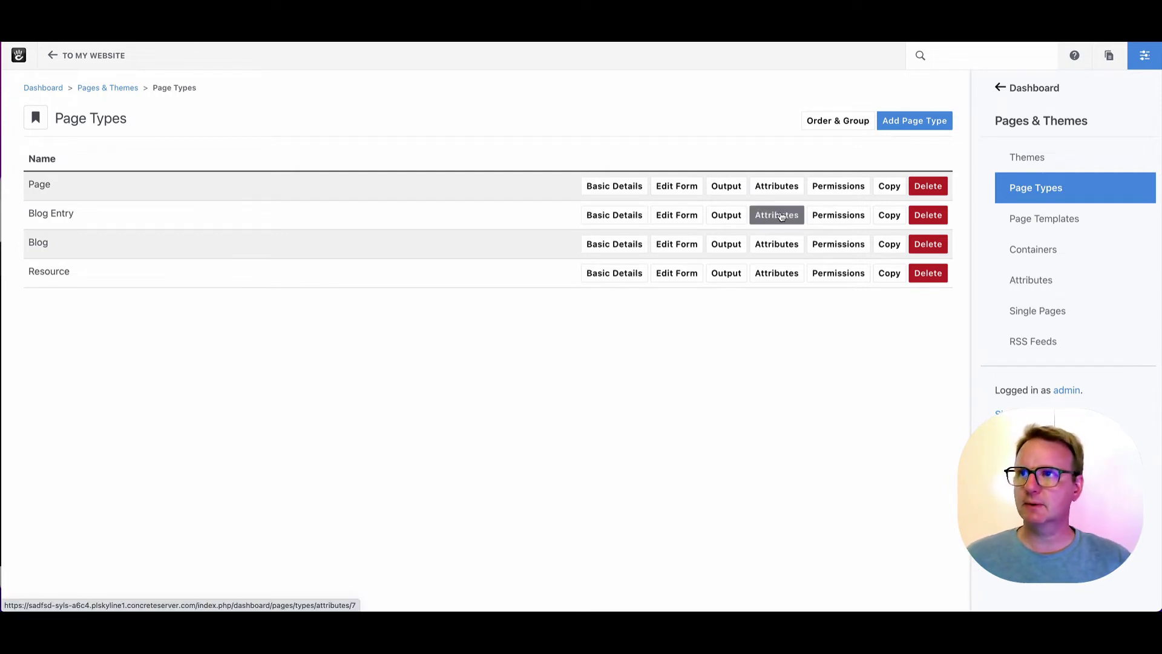
left_click(781, 216)
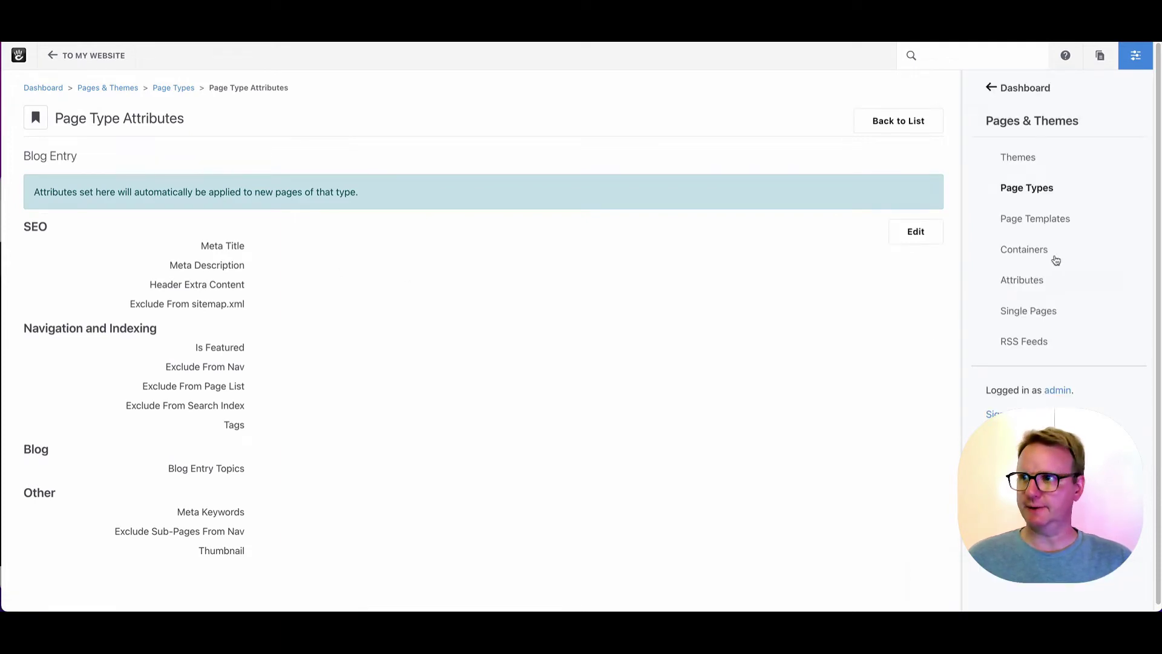
left_click(1040, 285)
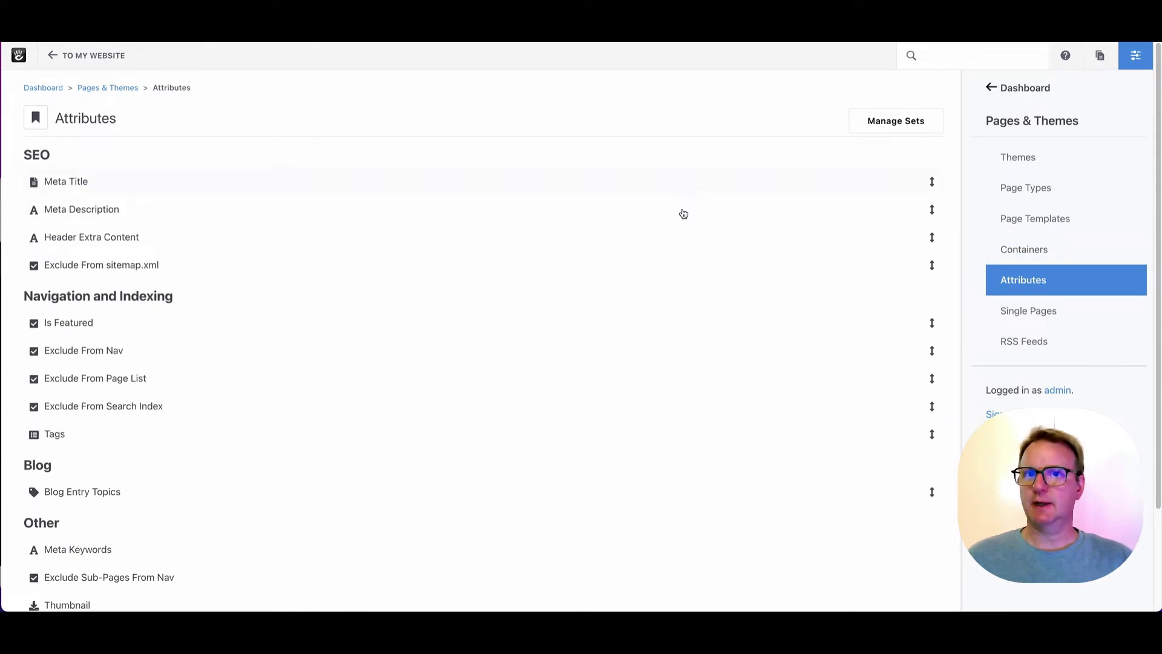
Step: Start a new Option List attribute with handle and name Department in the Navigation and Indexing set
scroll(696, 282, "down", 3)
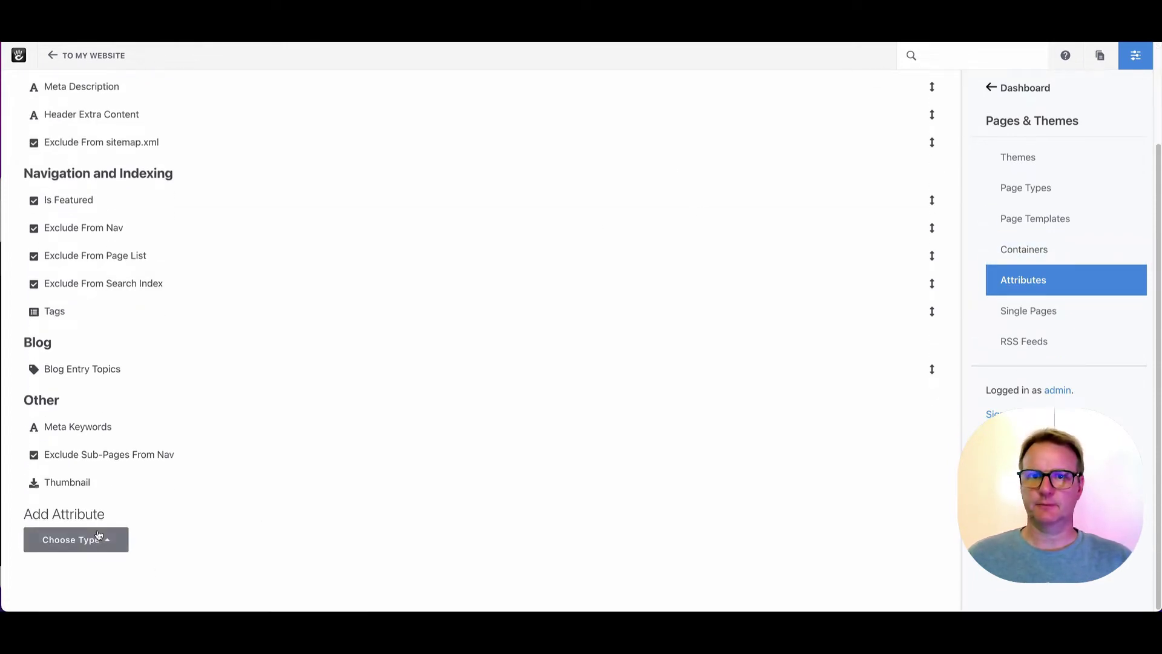
left_click(100, 541)
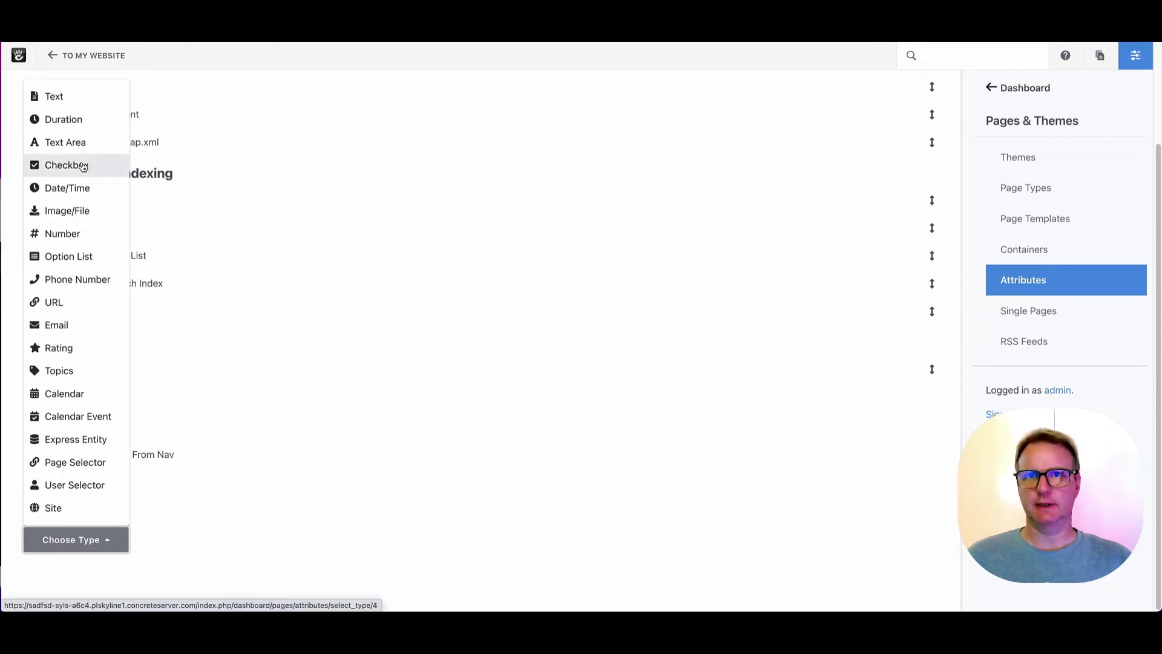
left_click(83, 256)
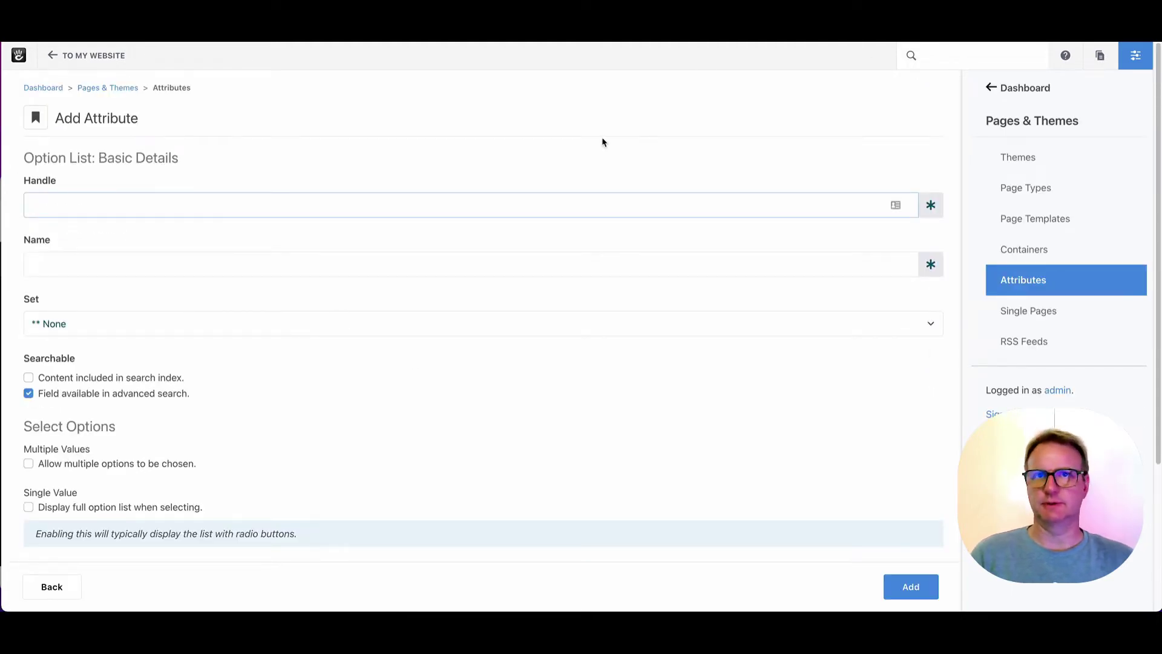
type("Department")
left_click(36, 264)
type("Departmen")
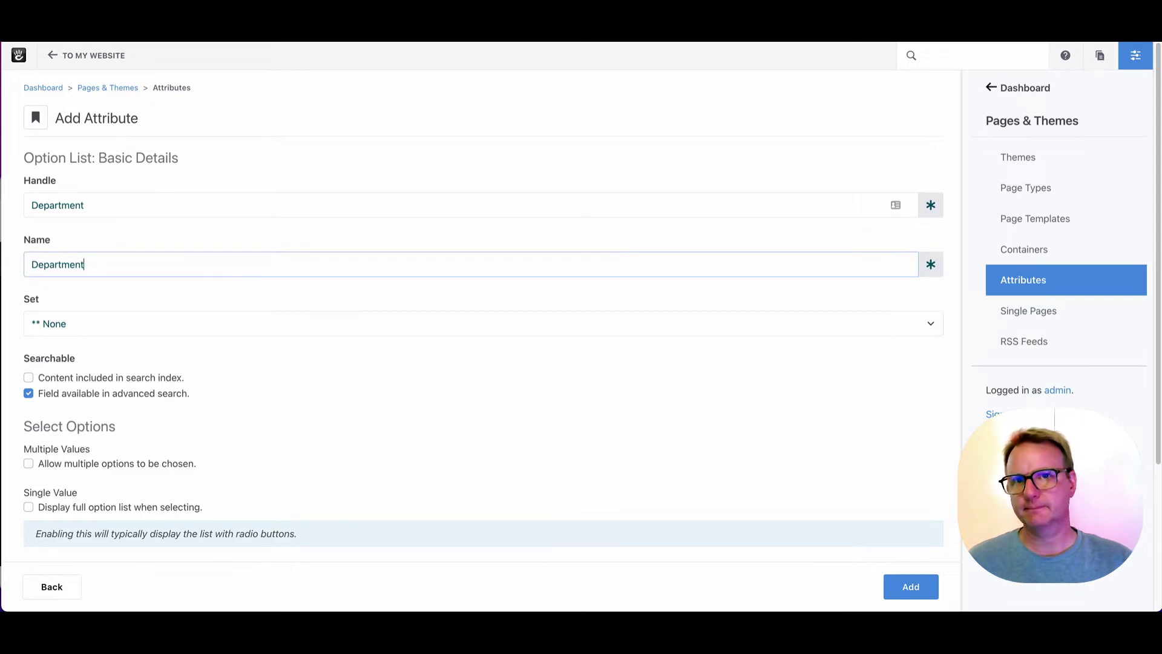
key("Tab")
left_click(213, 329)
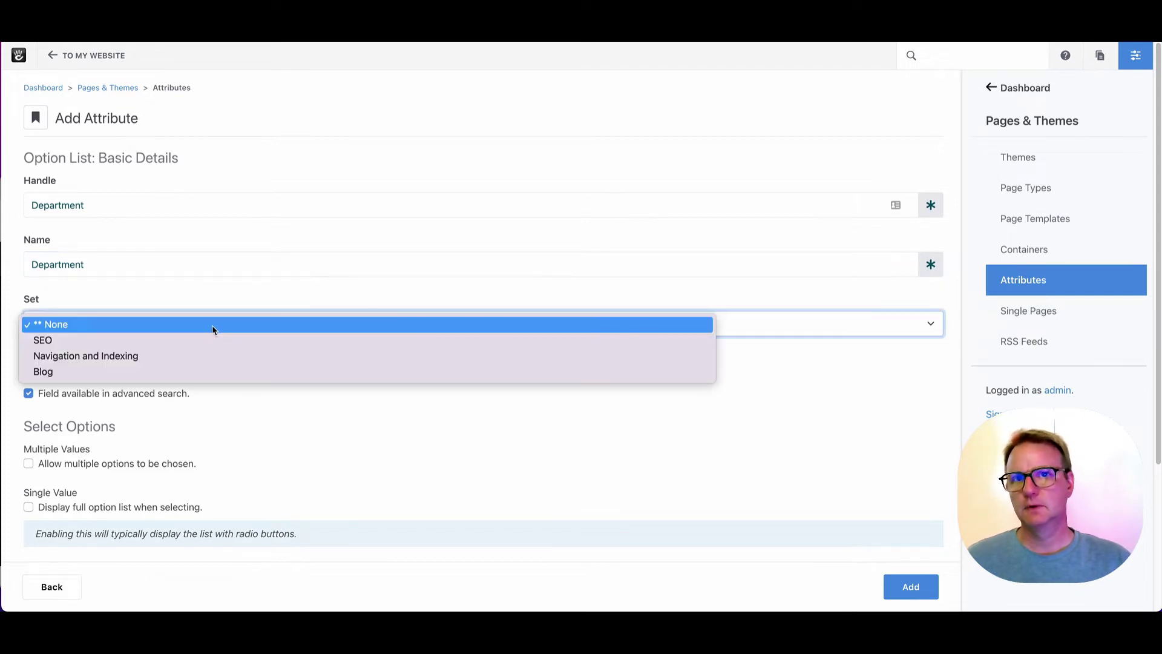
left_click(213, 361)
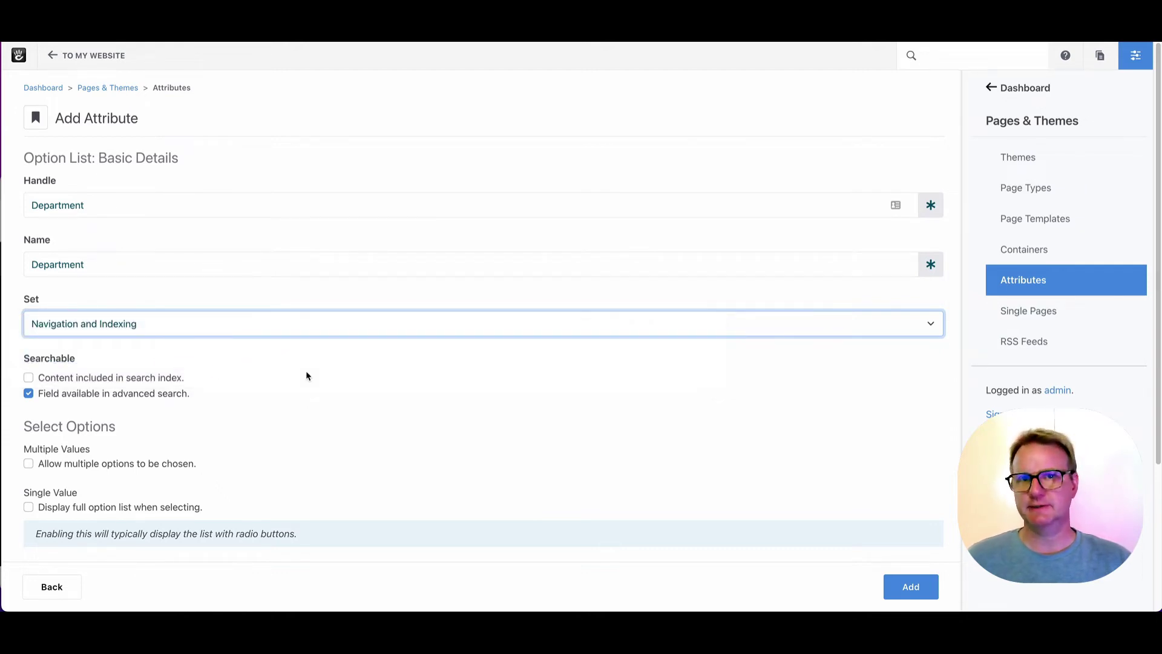
Step: Add the options HR, Marketing and Product and save the Department attribute
scroll(306, 375, "down", 1)
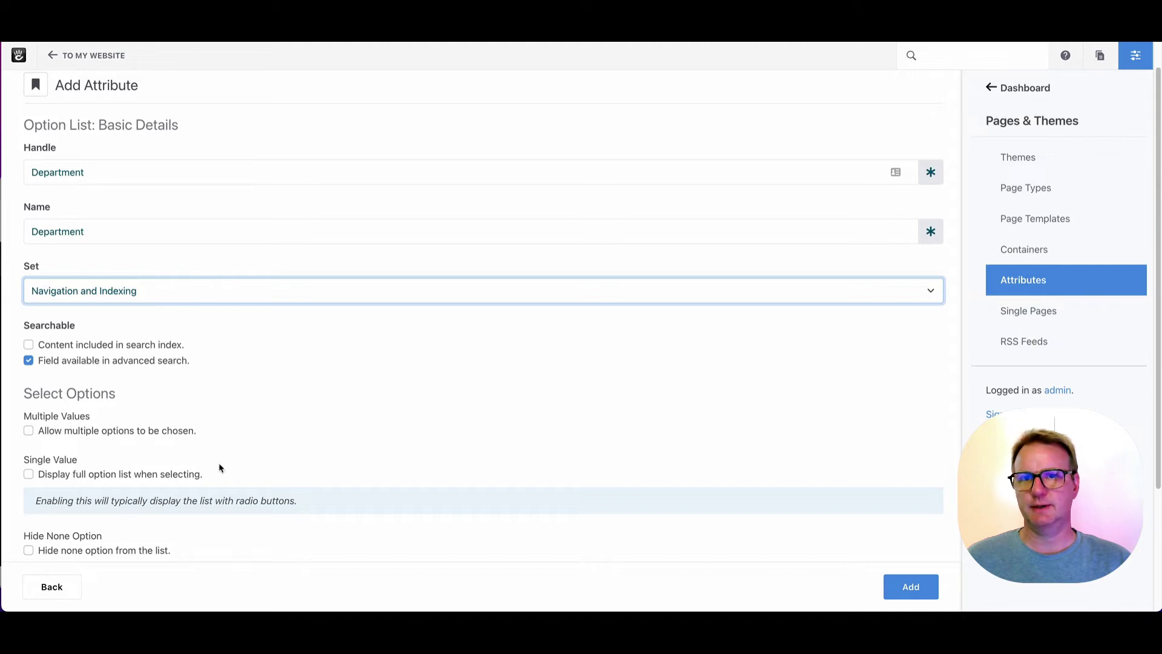
scroll(264, 375, "down", 1)
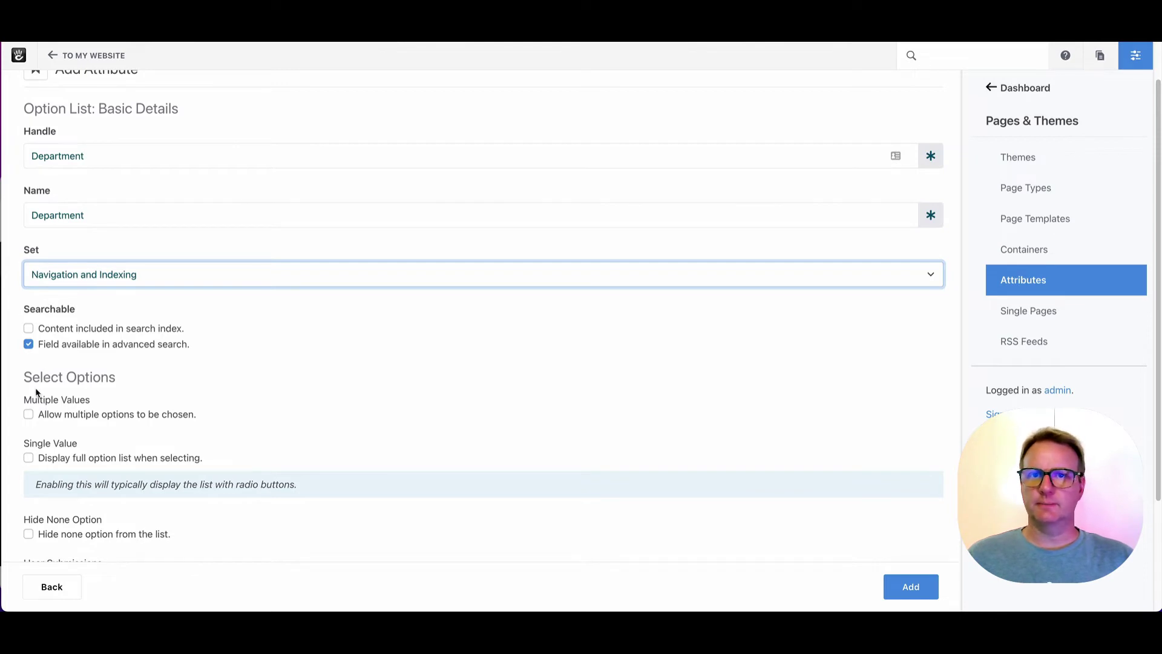
scroll(145, 433, "down", 3)
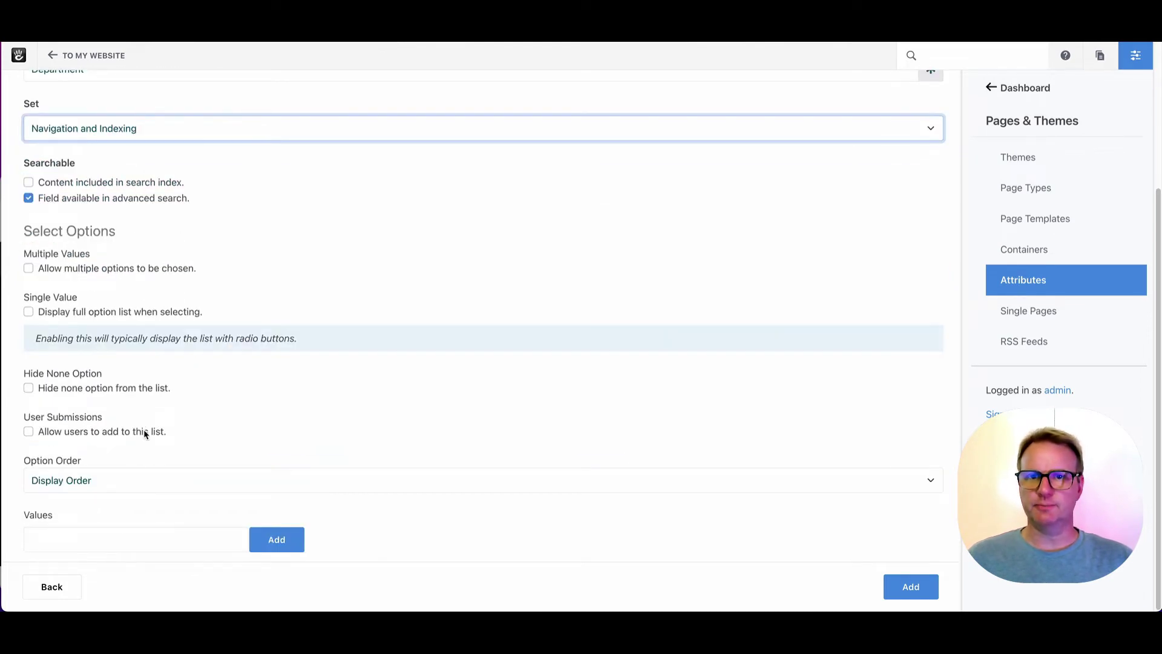
left_click(78, 544)
type("HR")
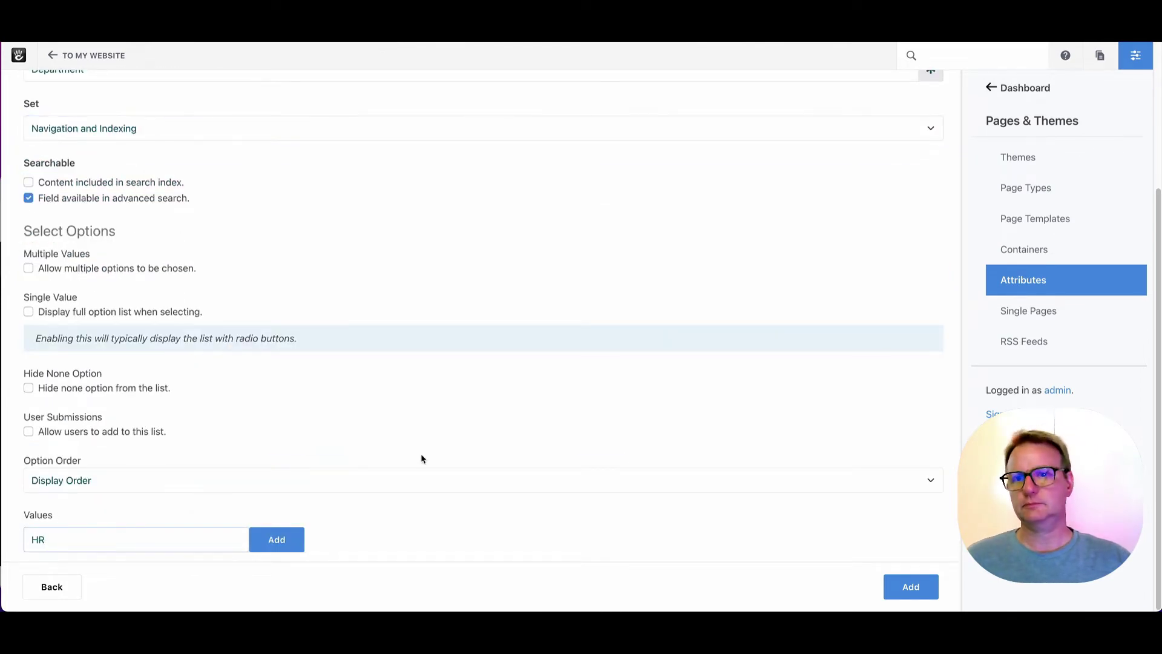
left_click(256, 545)
scroll(244, 492, "down", 1)
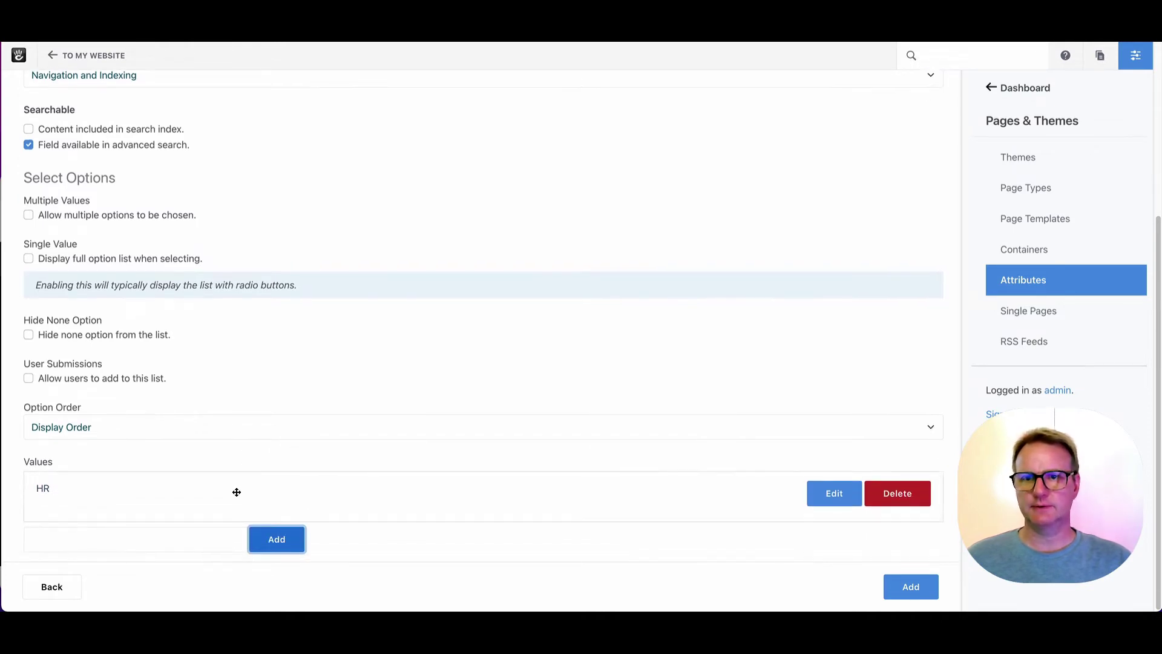
left_click(135, 531)
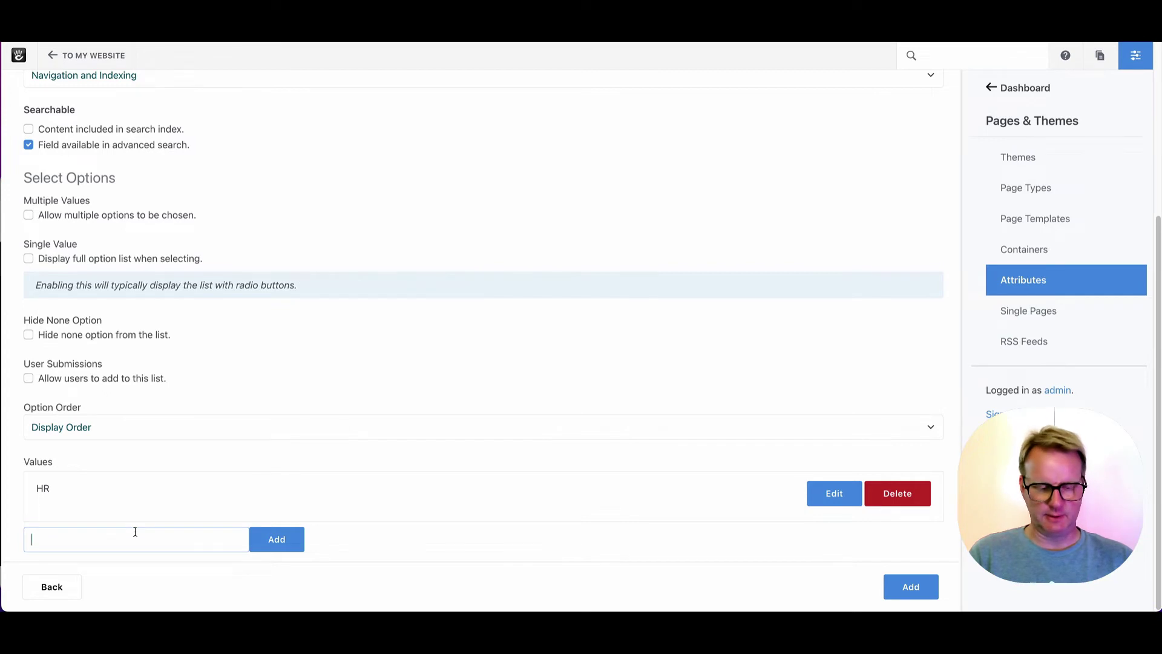
type("Marketing")
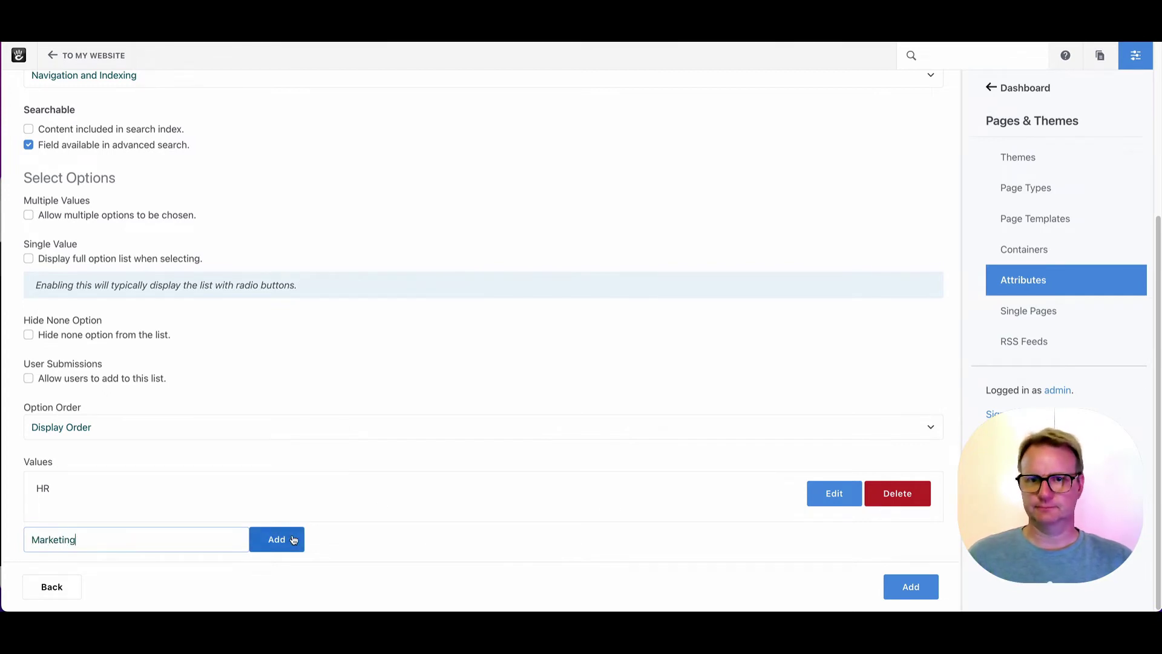
left_click(293, 540)
scroll(311, 482, "down", 1)
left_click(139, 532)
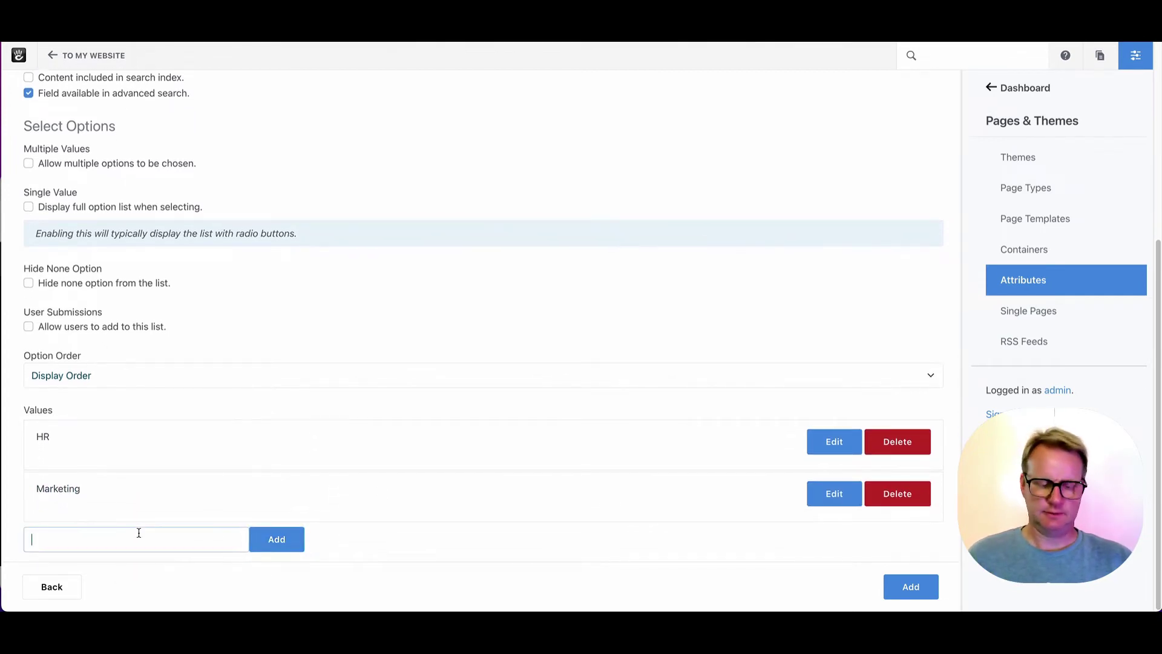
type("Product")
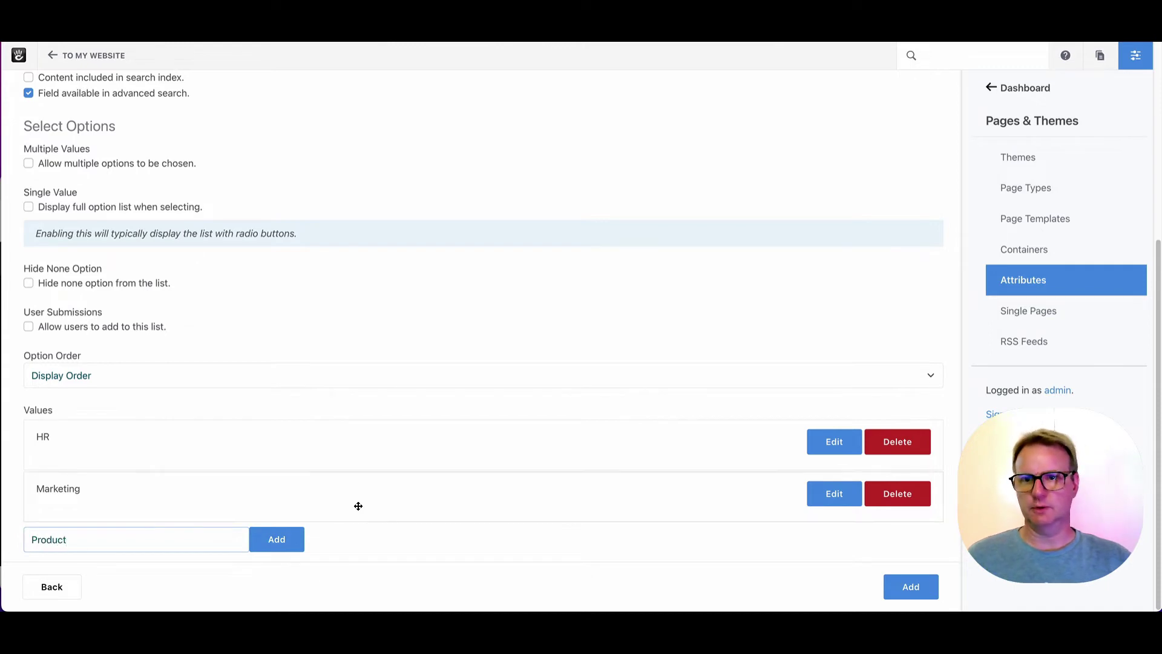
left_click(298, 550)
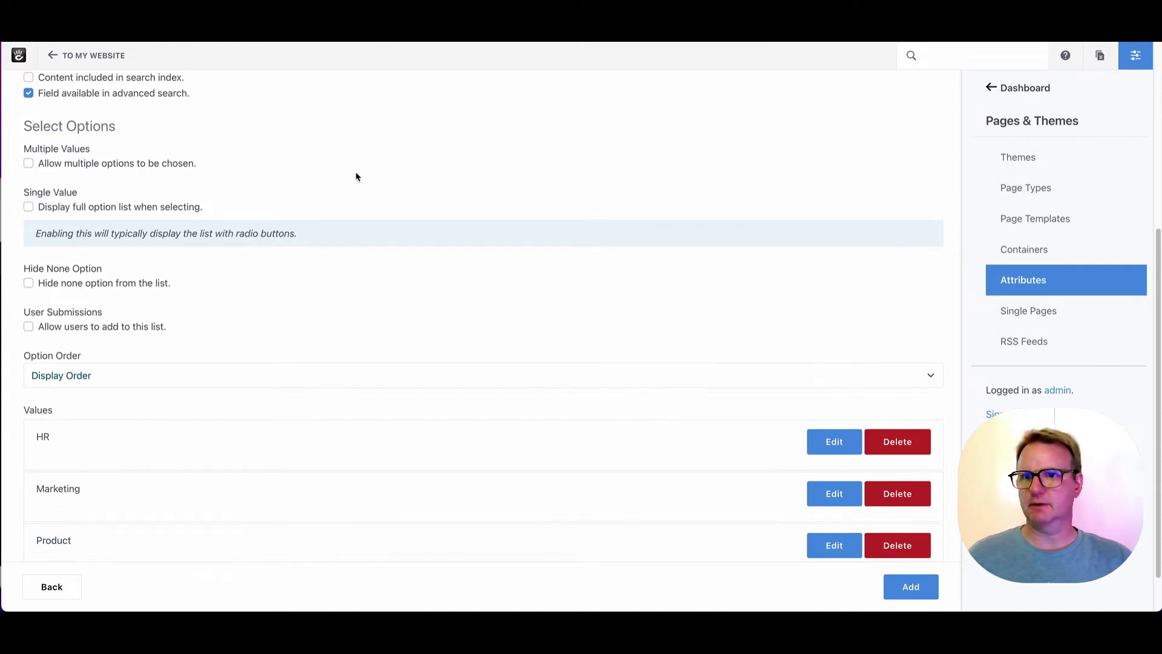
left_click(923, 590)
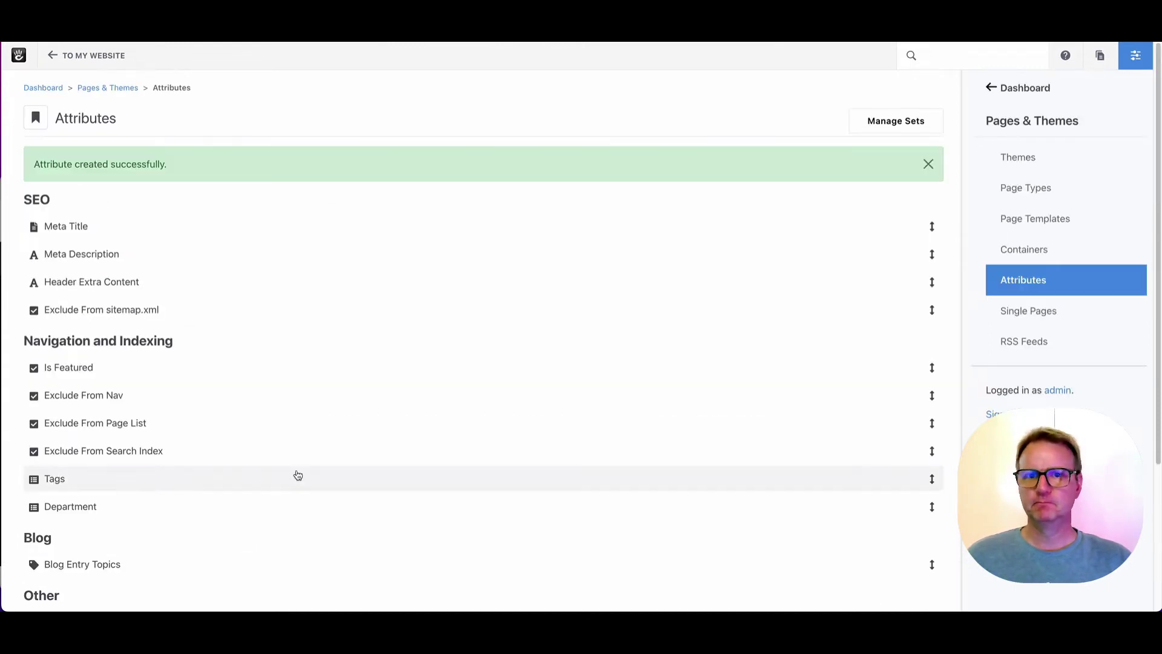
Step: Open Blog Entry's attributes from Page Types to confirm Department is listed under Navigation and Indexing
scroll(296, 475, "down", 2)
scroll(297, 475, "down", 2)
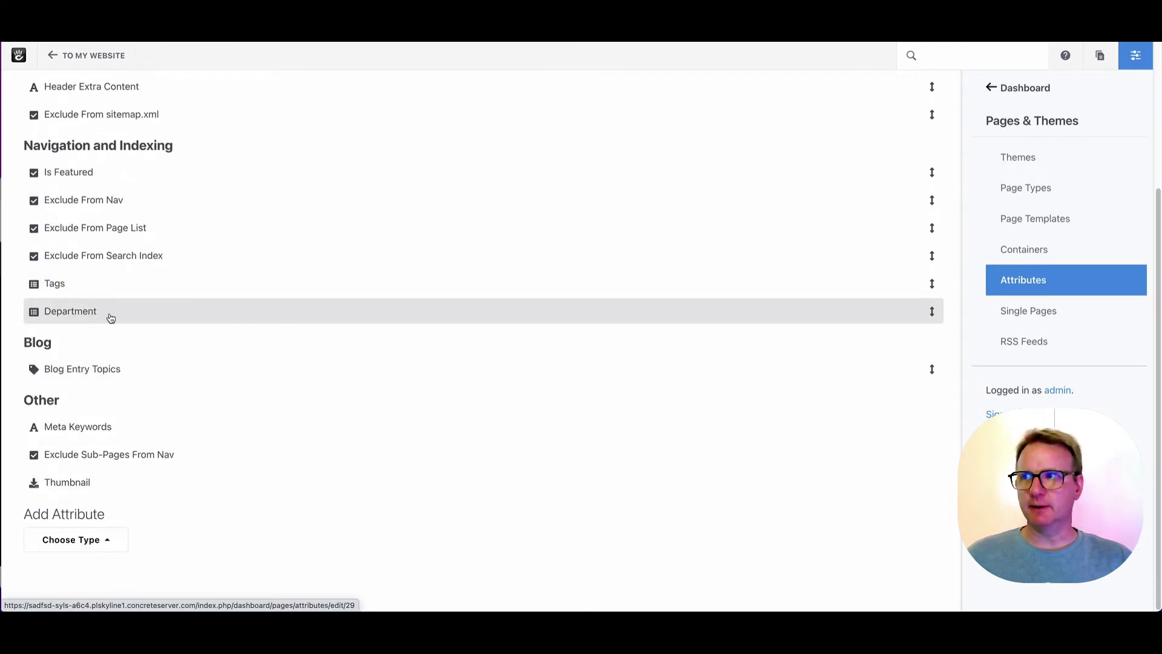
left_click(1025, 189)
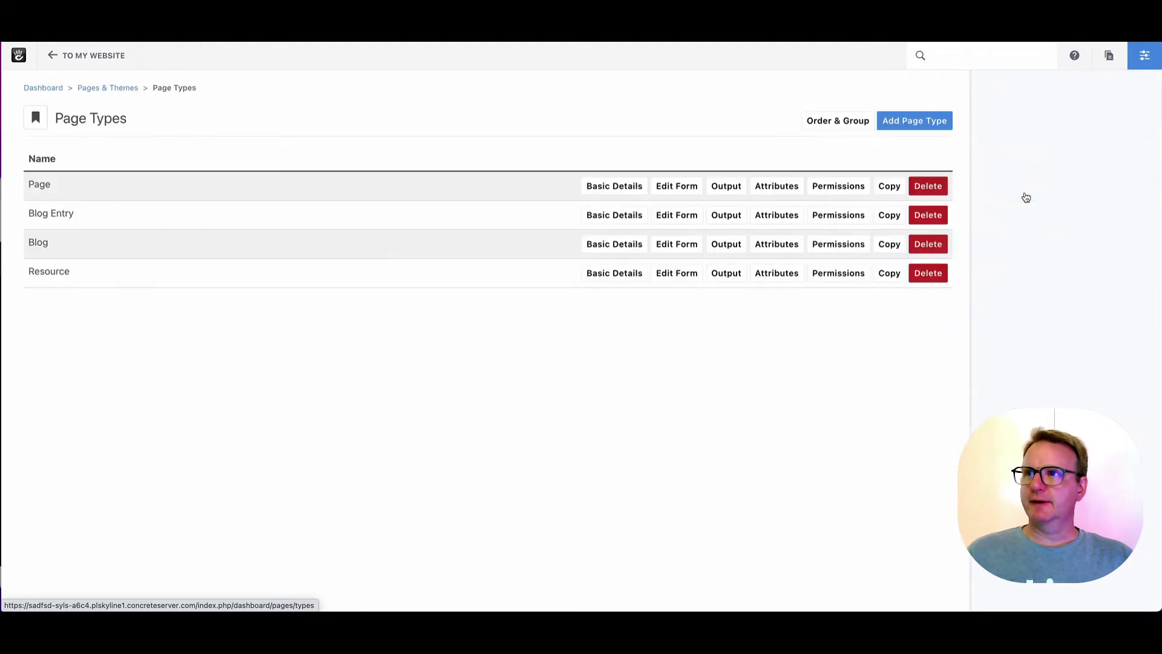
left_click(790, 218)
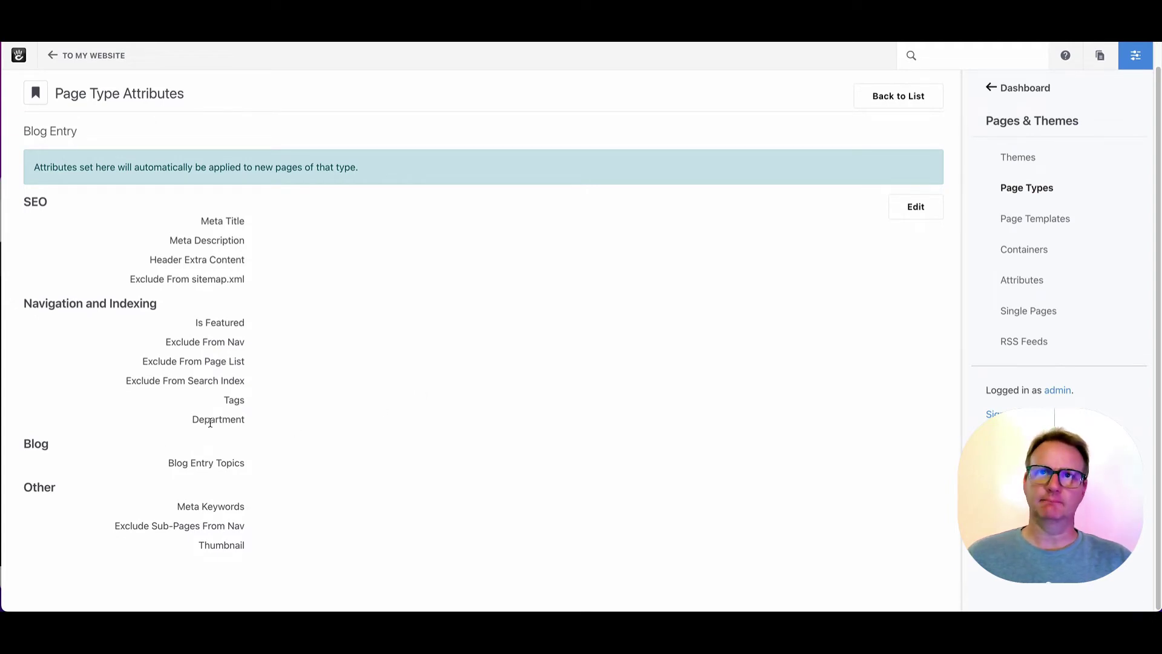
Step: Add the Department attribute to Blog Entry's default attributes with Marketing as its value, and save
left_click(915, 206)
left_click(406, 202)
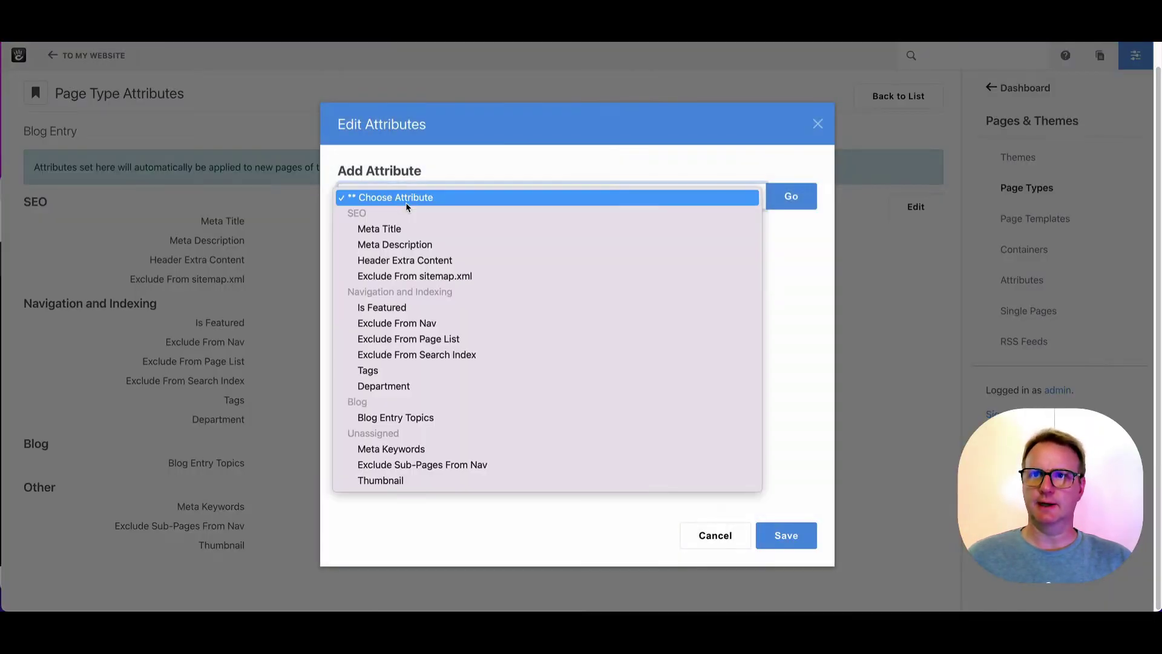
left_click(415, 392)
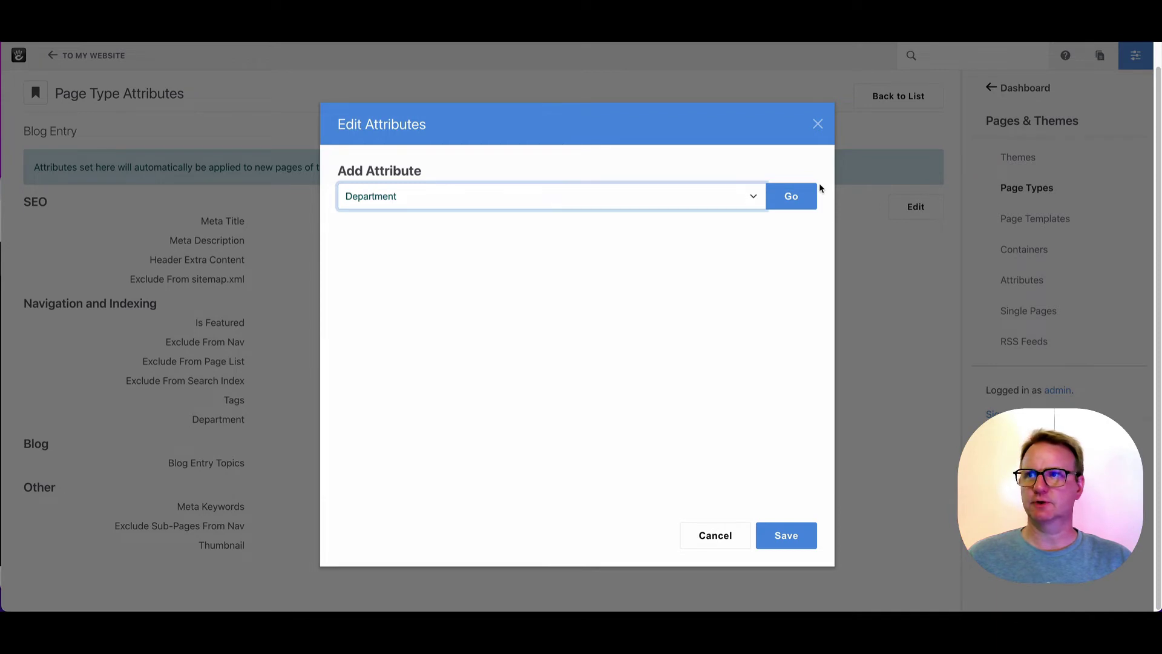
left_click(792, 206)
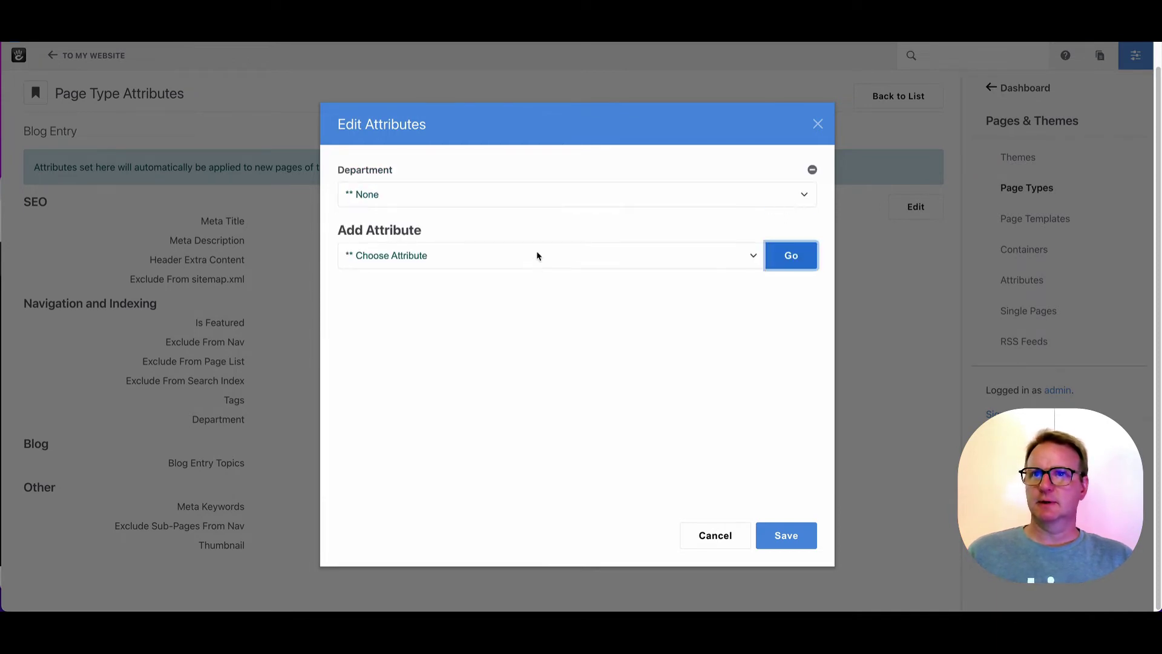
left_click(509, 194)
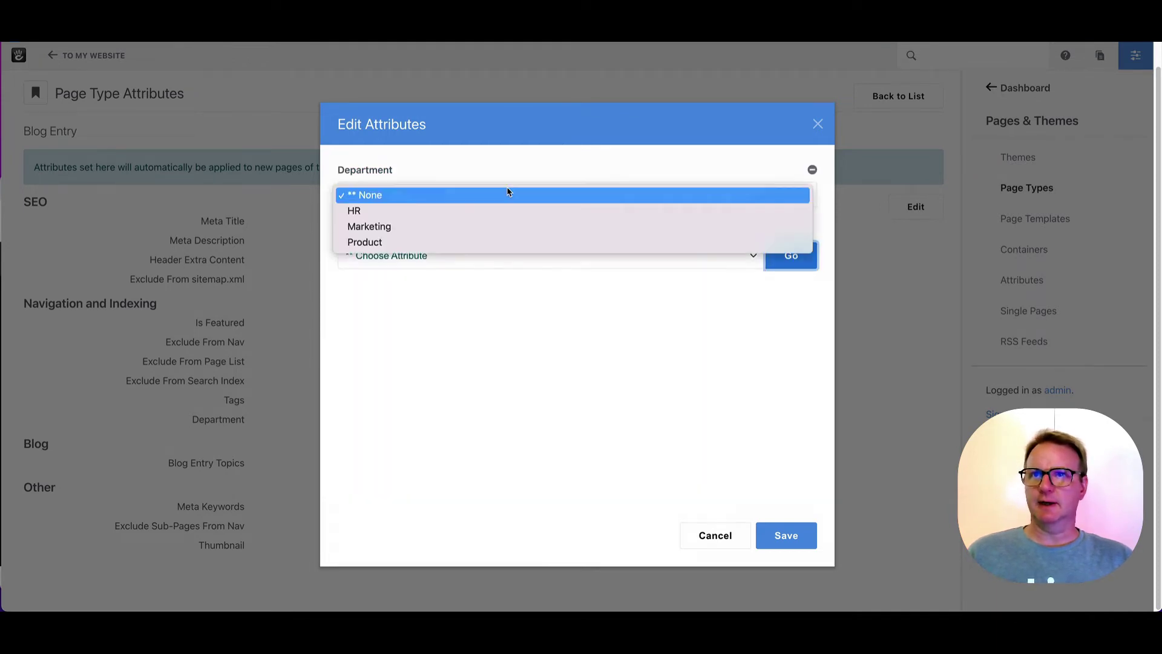
left_click(509, 227)
left_click(794, 535)
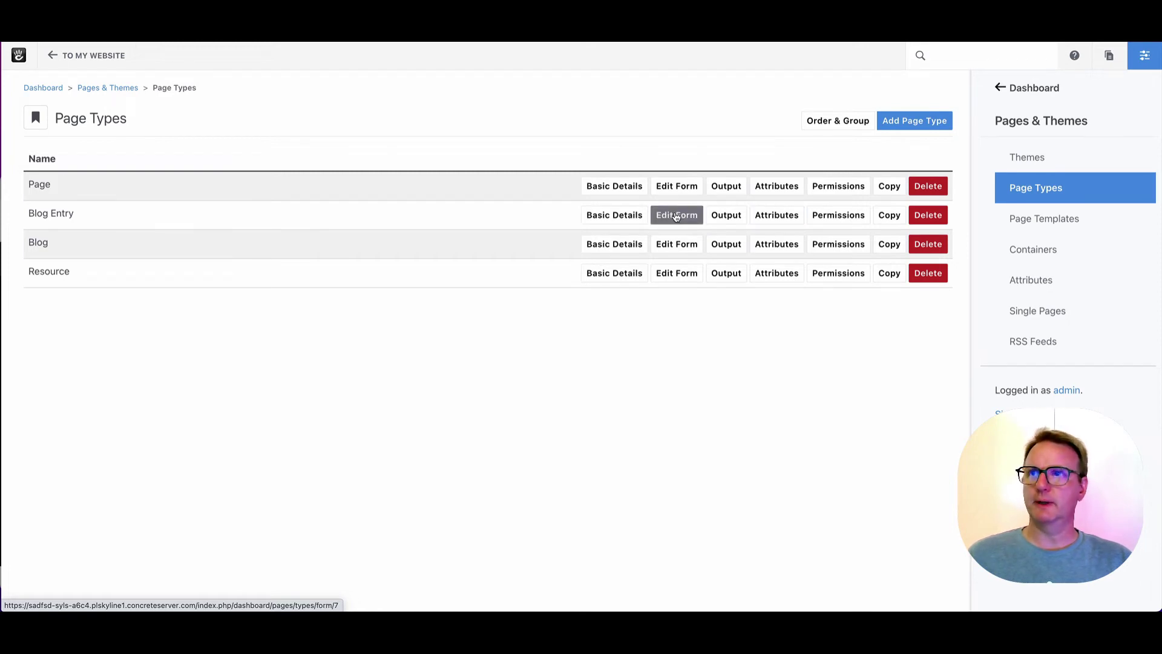
Step: Add the Department custom attribute to Post Details in the Blog Entry compose form, below Short Description
left_click(676, 216)
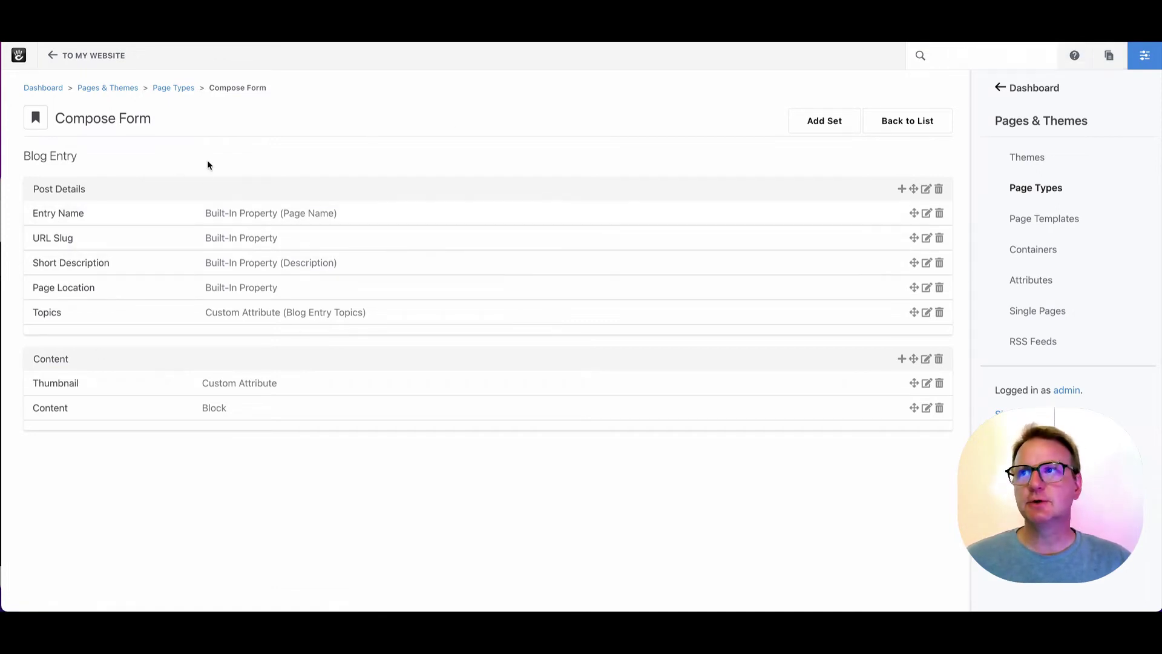
left_click(902, 189)
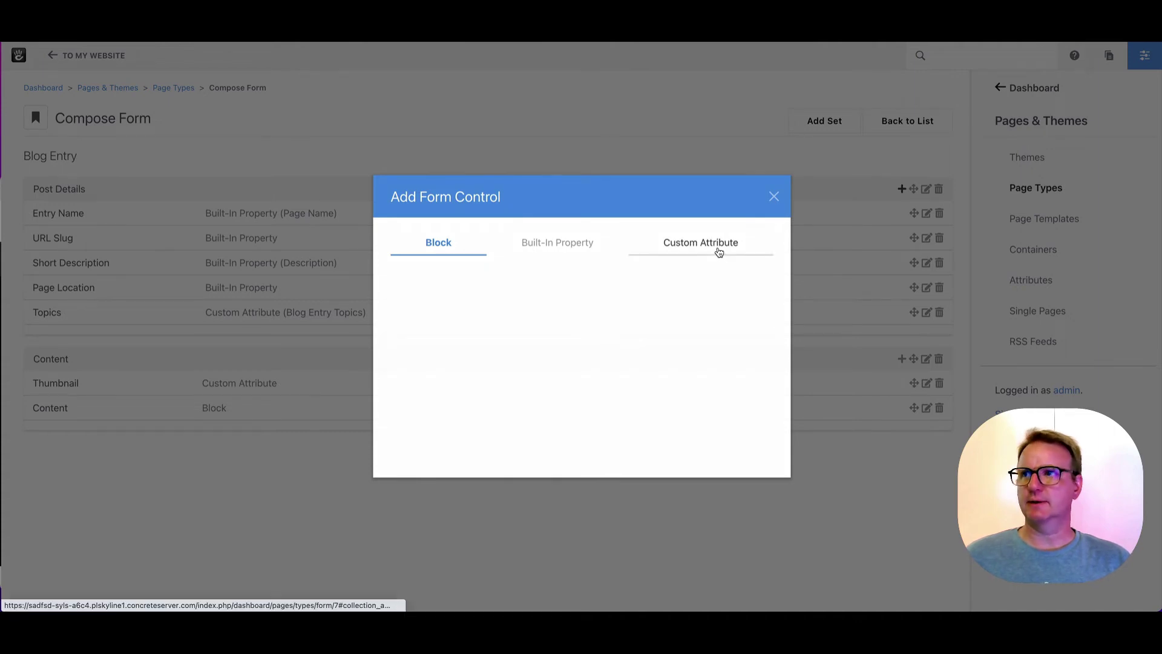
left_click(750, 240)
scroll(646, 374, "down", 1)
scroll(644, 374, "down", 5)
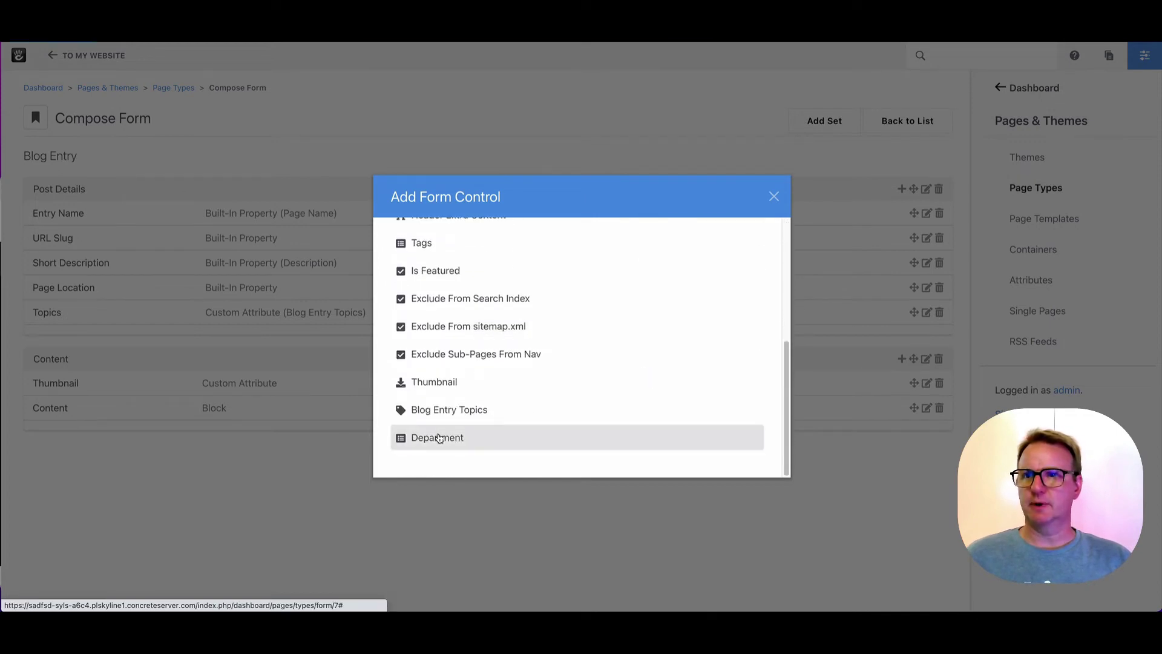
left_click(440, 437)
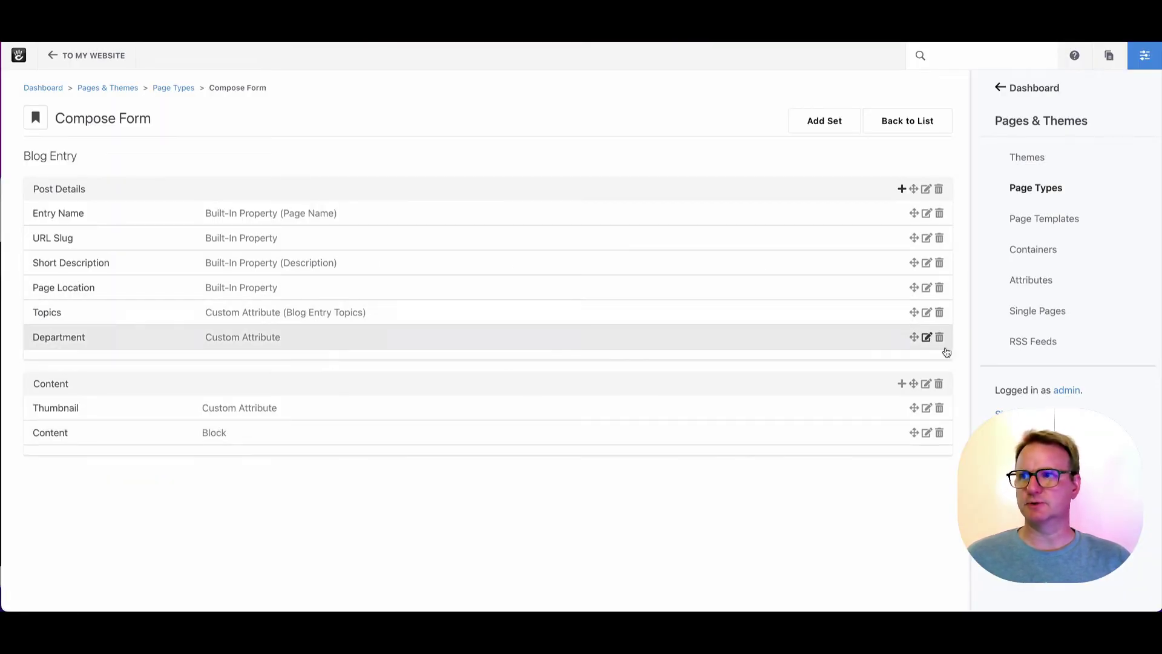
left_click_drag(913, 334, 920, 290)
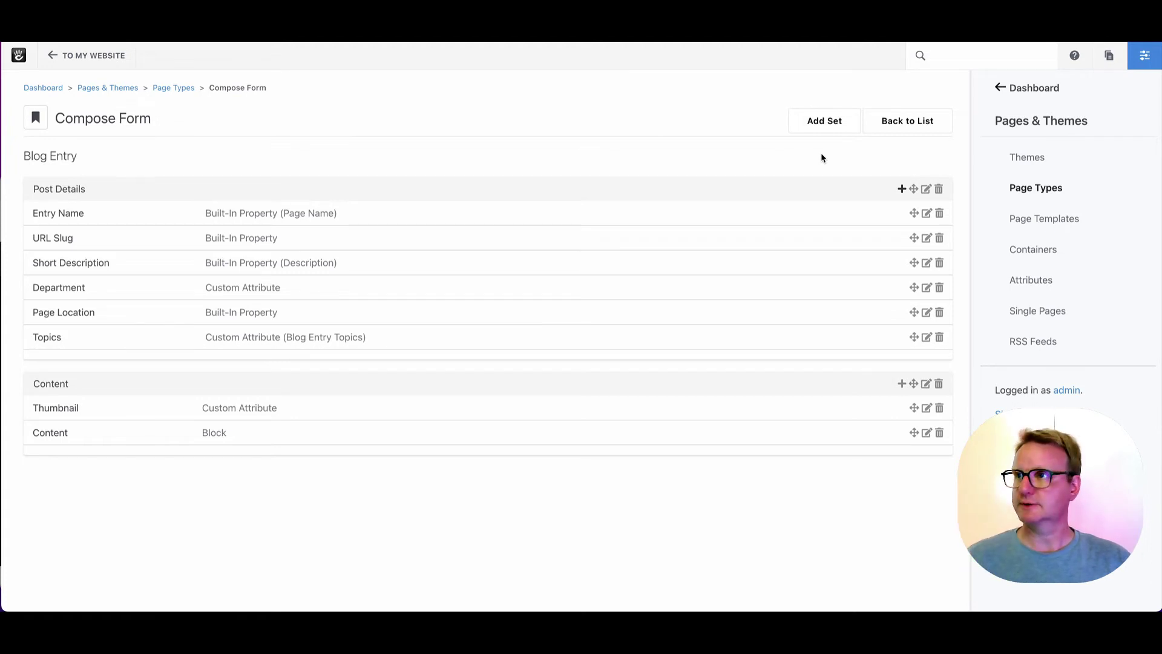
Step: Go back to Page Types and open Blog Entry's default output page in edit mode
left_click(903, 120)
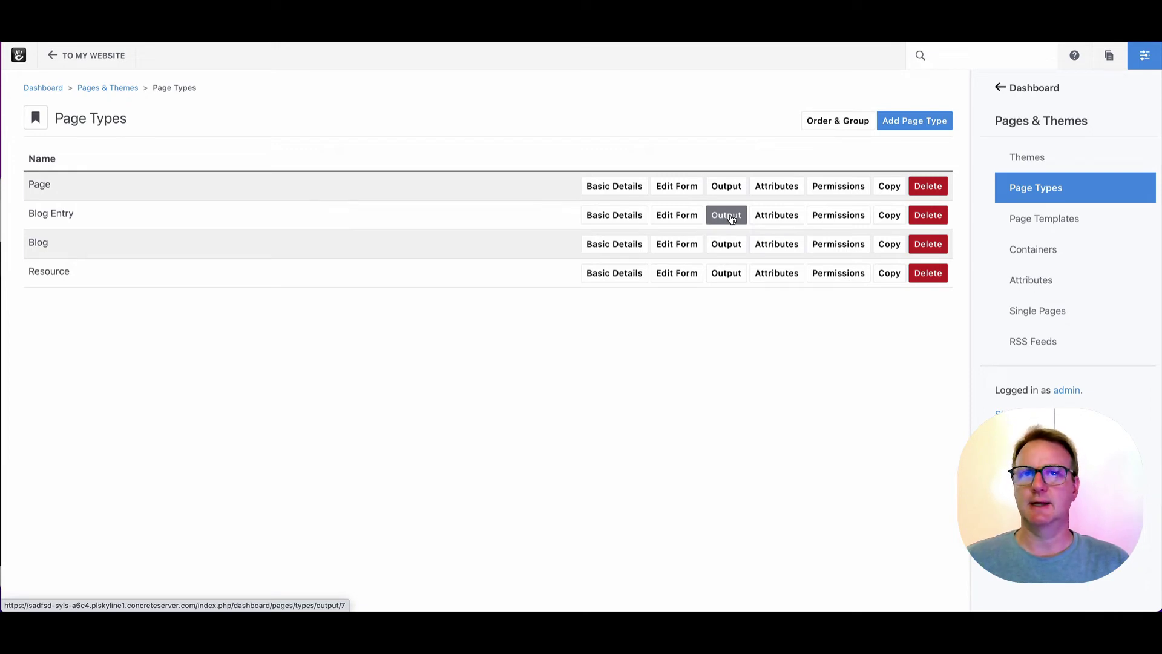
left_click(731, 216)
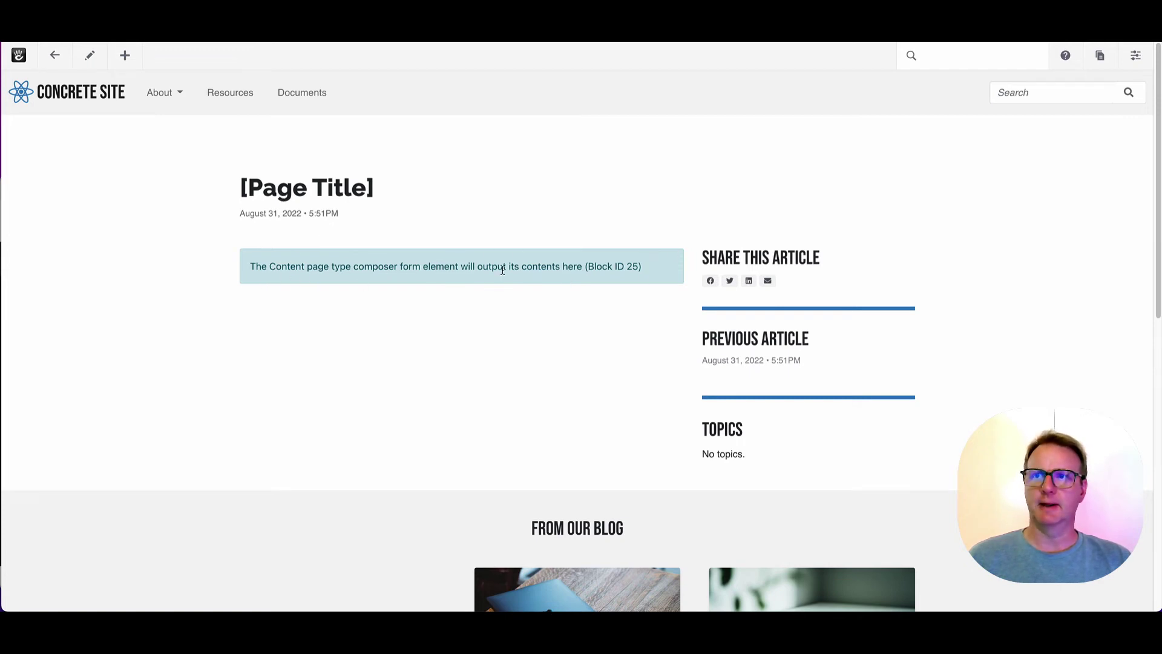
left_click(95, 60)
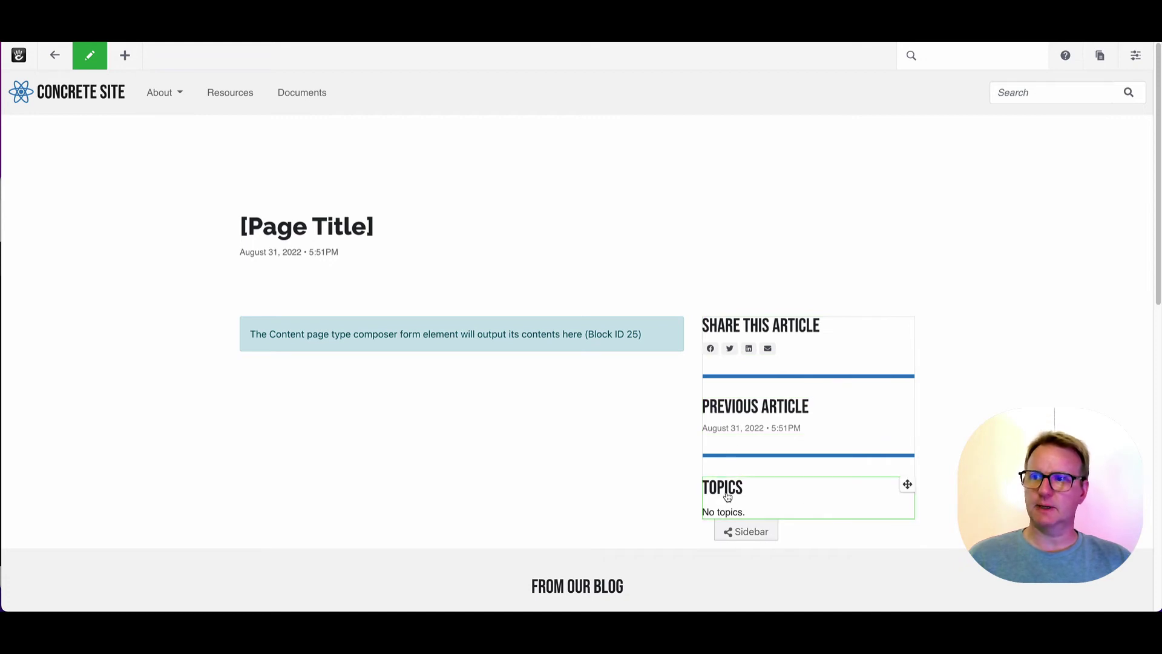
Step: Add a Content block reading 'Sign up for our webinar!' at the sidebar bottom, then leave edit mode
left_click(743, 533)
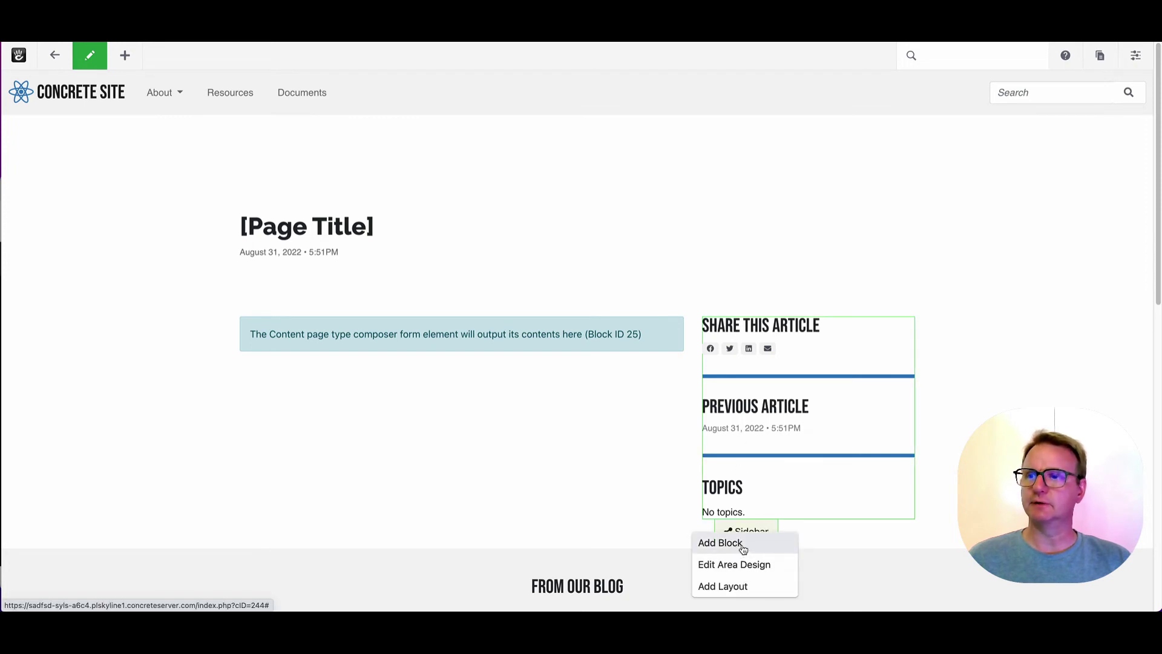
left_click(743, 543)
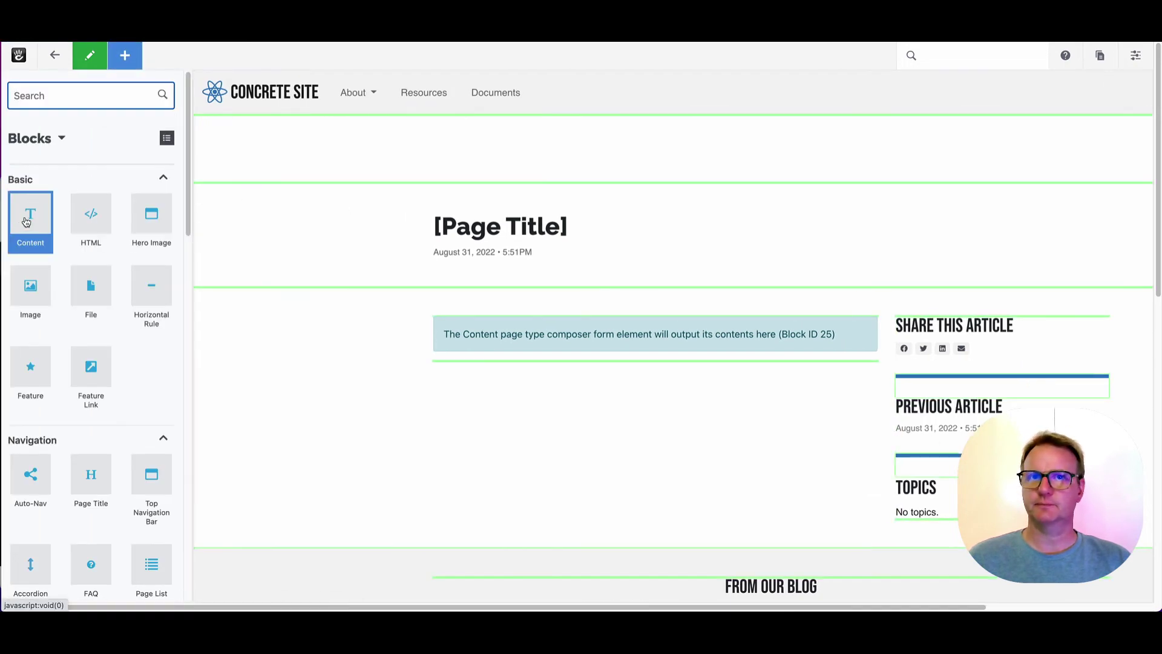
left_click_drag(26, 221, 724, 412)
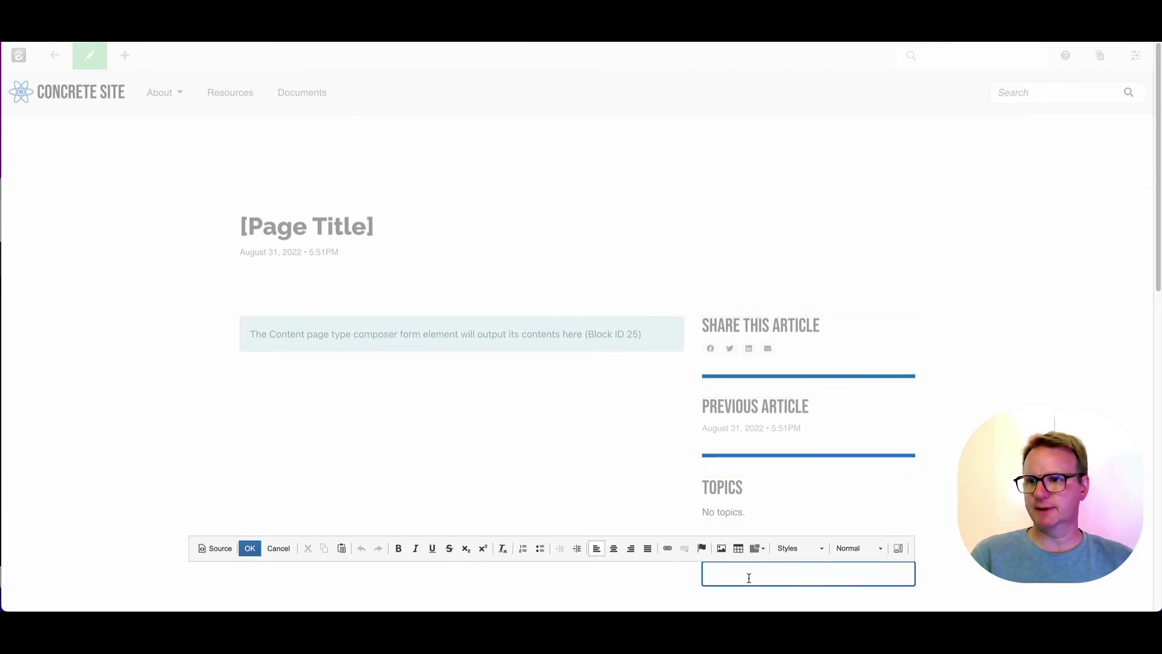
type("Sign ")
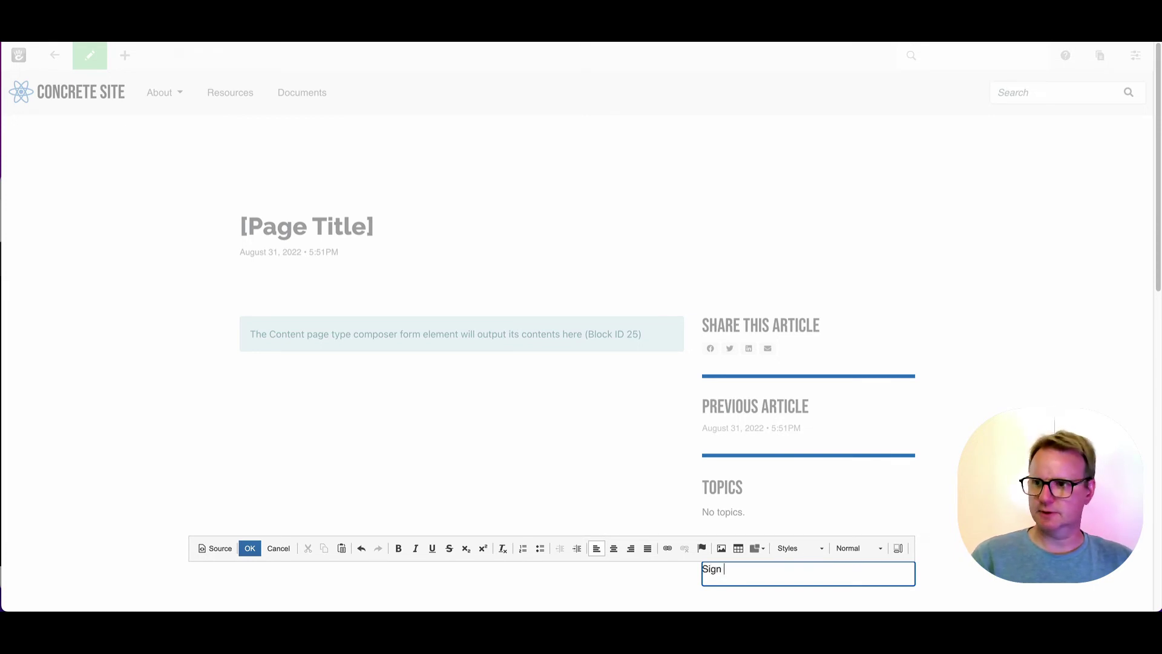
type("up for our webi")
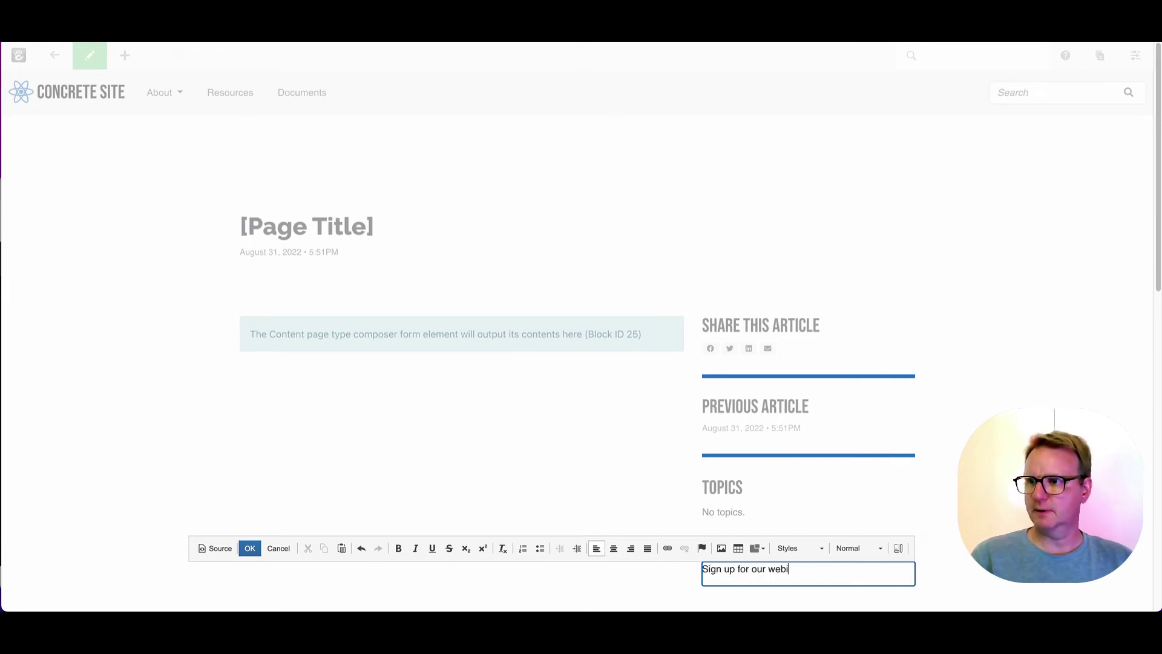
type("nar!")
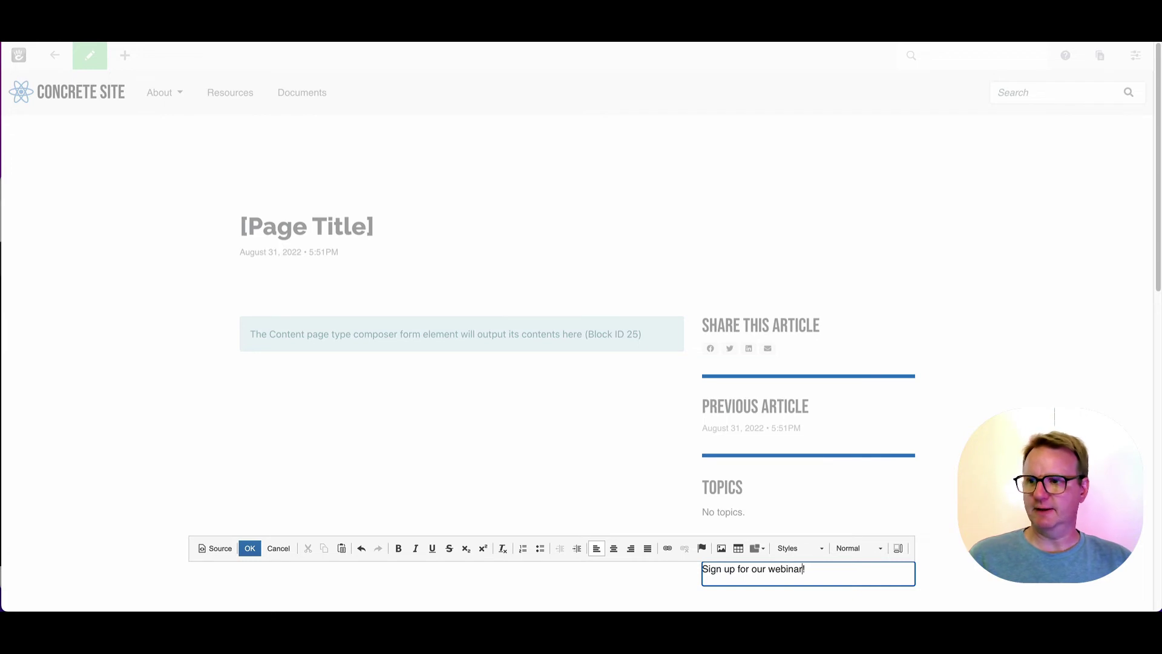
key("Left")
key("shift+Home")
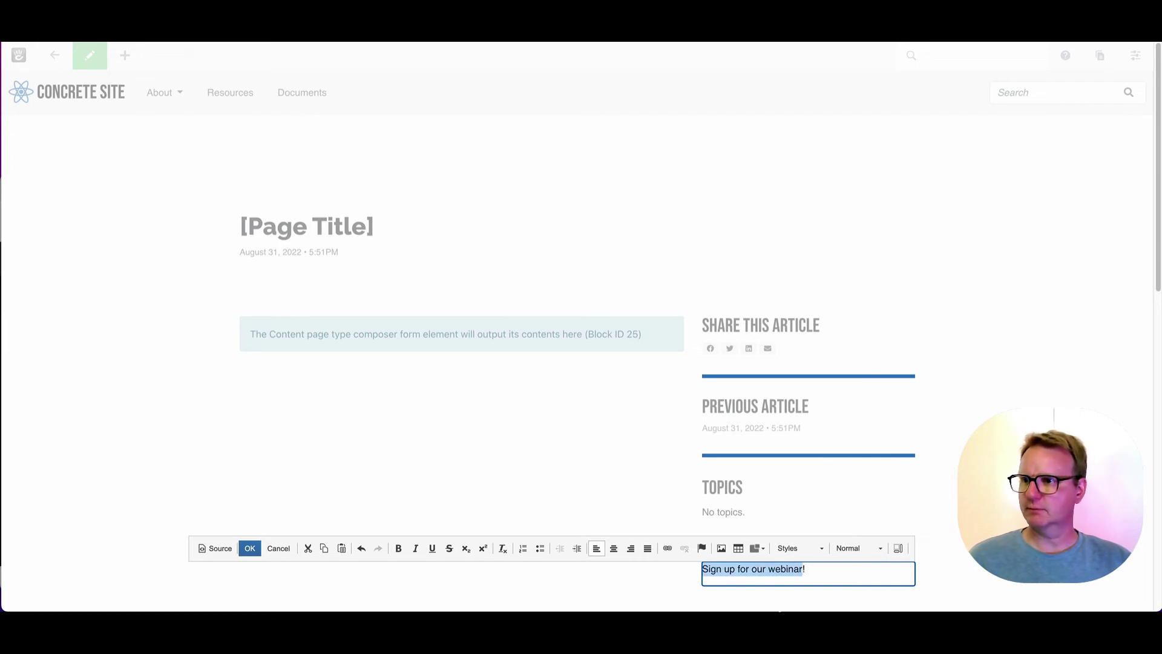
left_click(870, 568)
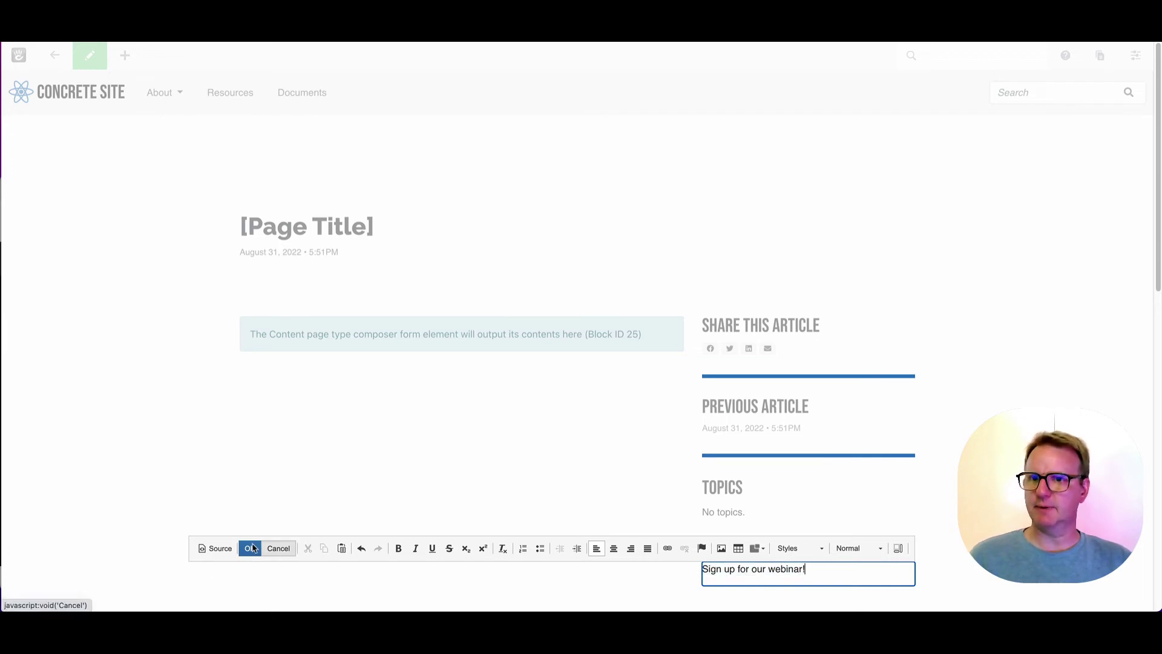
left_click(250, 548)
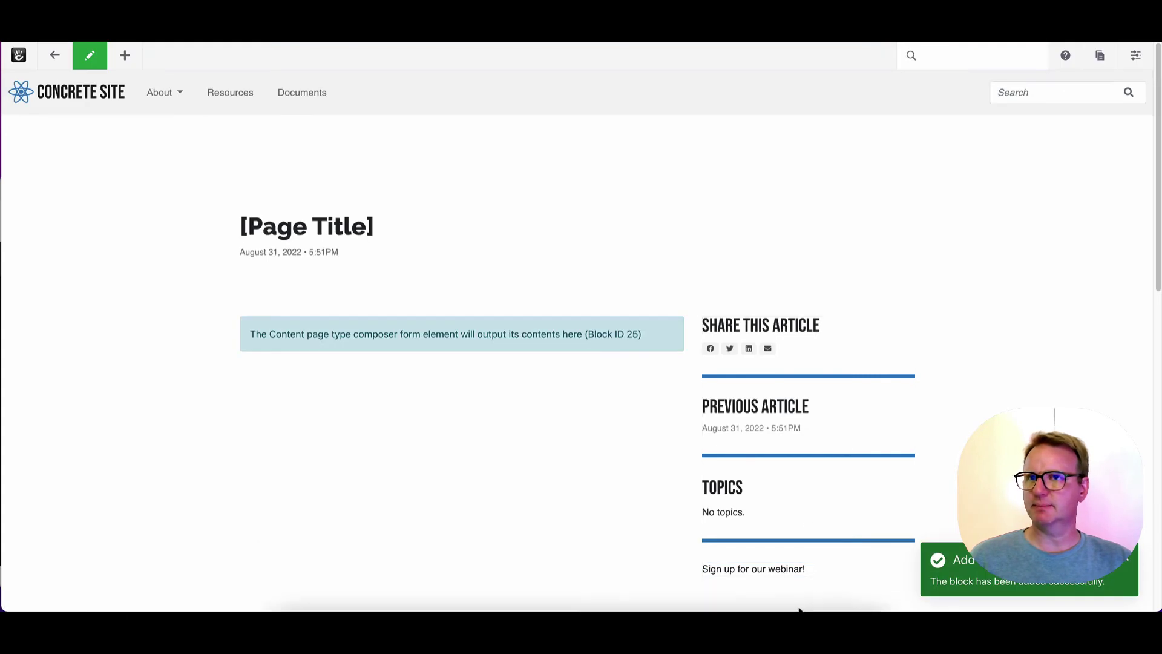
left_click(98, 52)
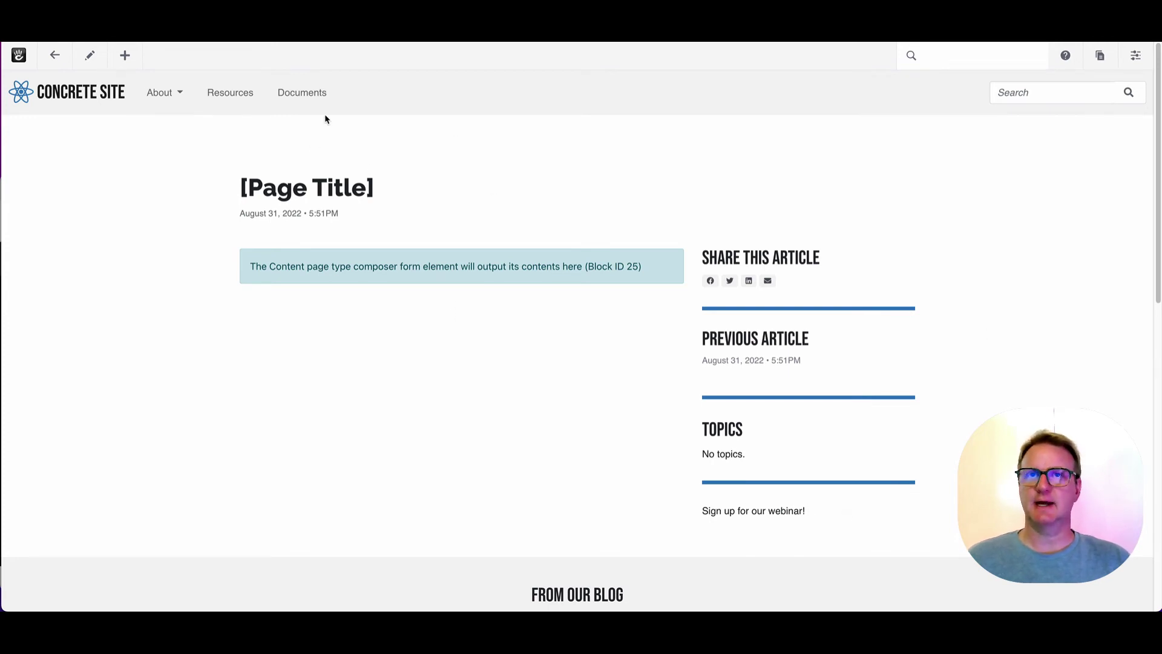
Step: Re-enter edit mode and bring up the menu for the 'Sign up for our webinar!' block
left_click(96, 58)
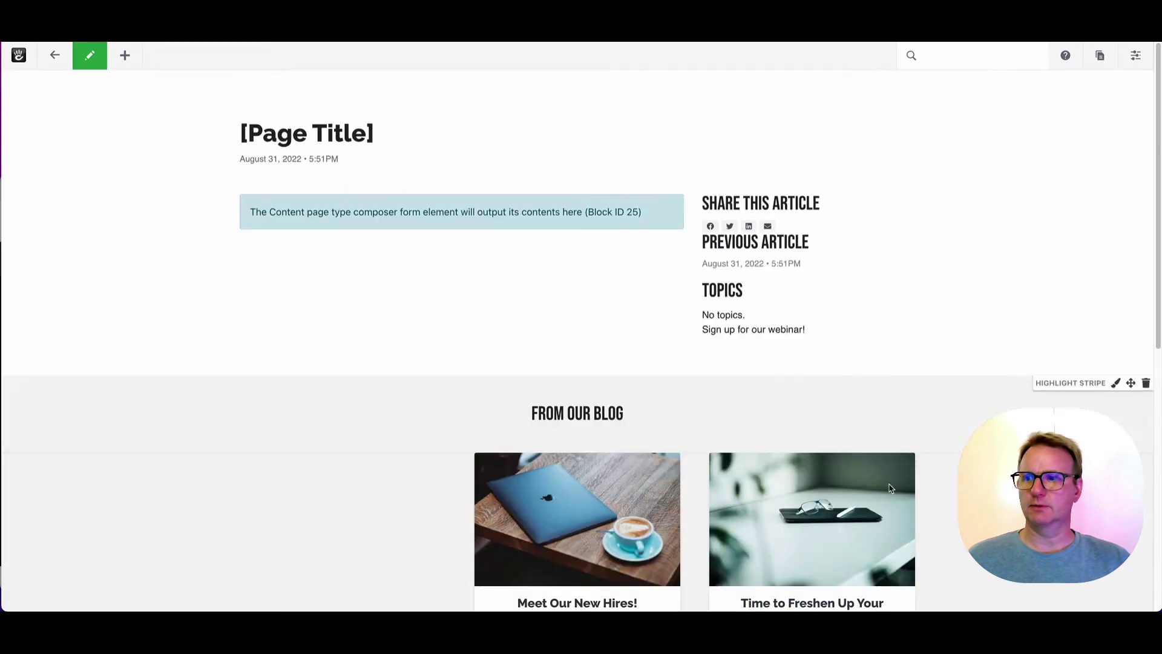
scroll(779, 514, "down", 1)
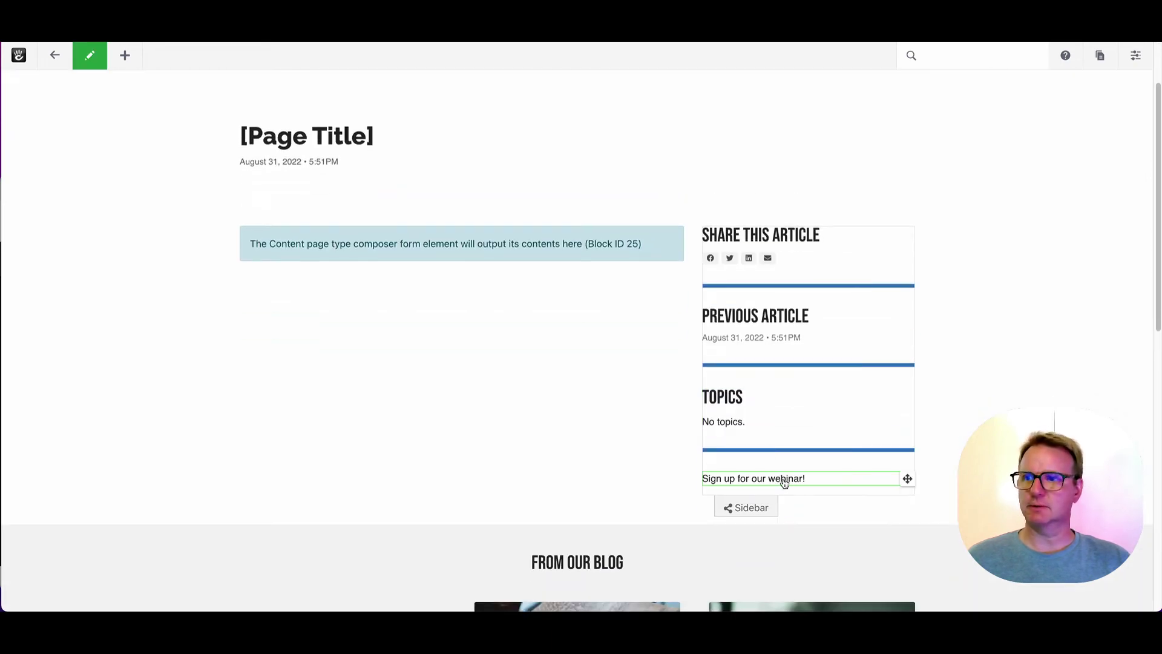
left_click(784, 482)
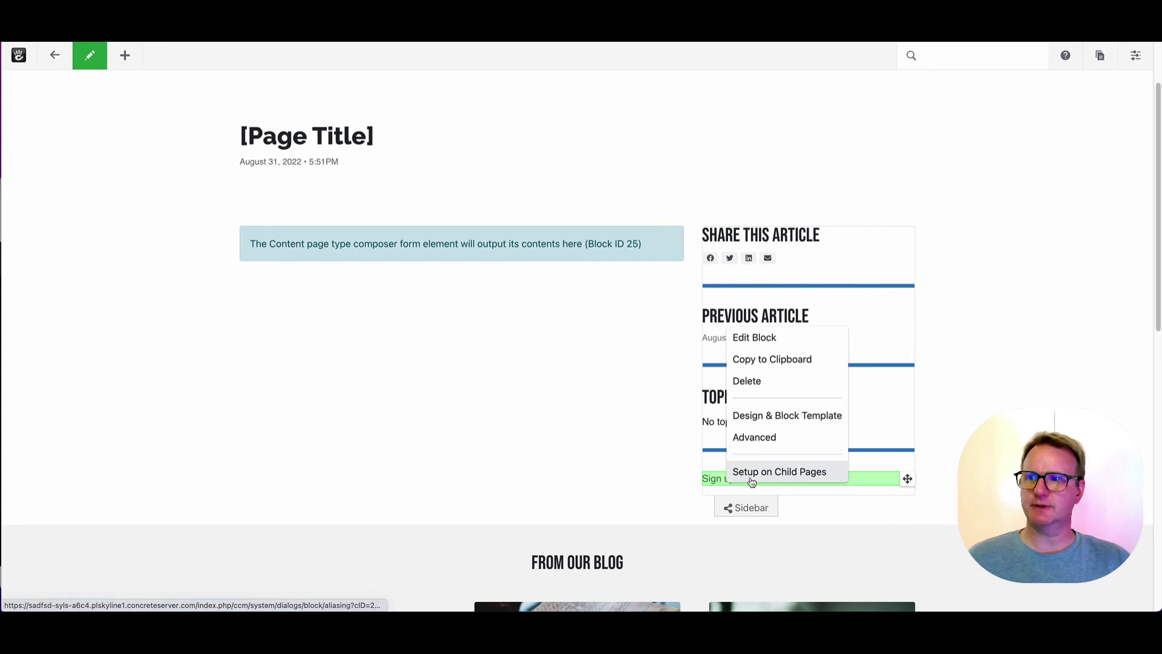
Step: Push the webinar block to all existing Blog Entry pages, then exit edit mode
left_click(814, 474)
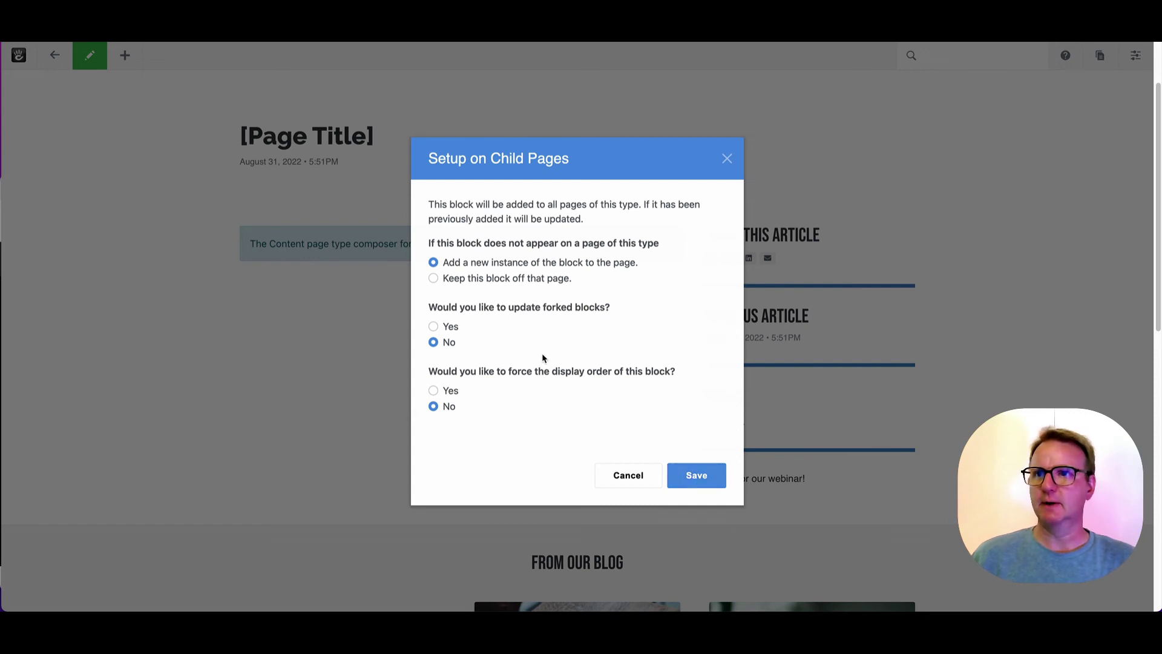
left_click(711, 476)
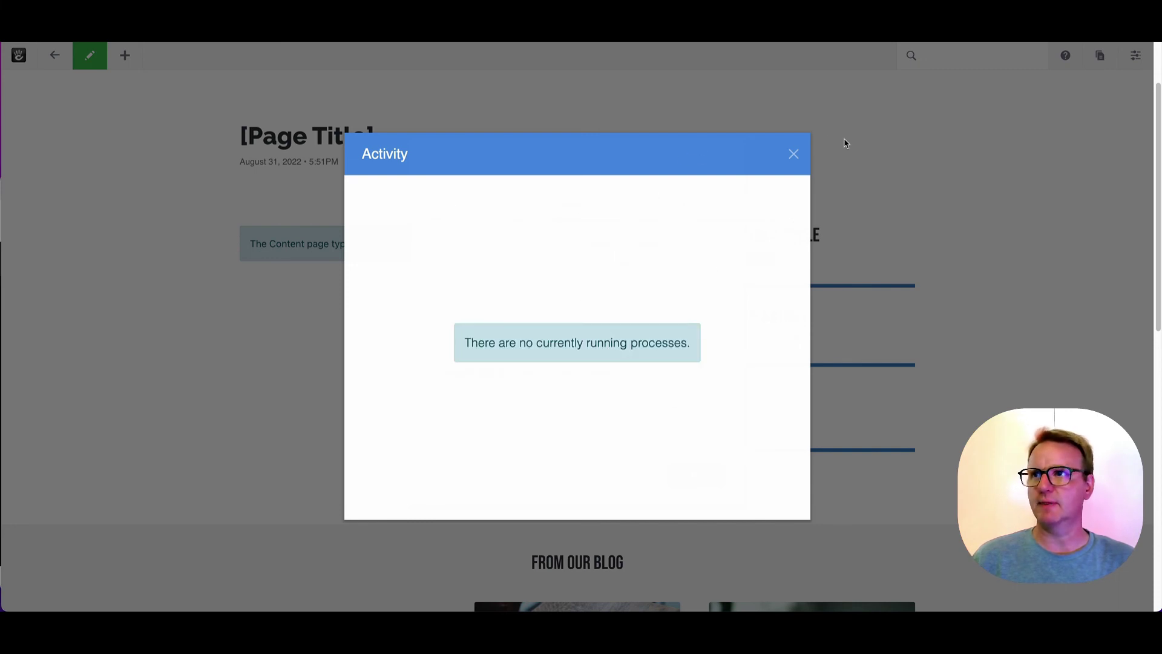
left_click(793, 155)
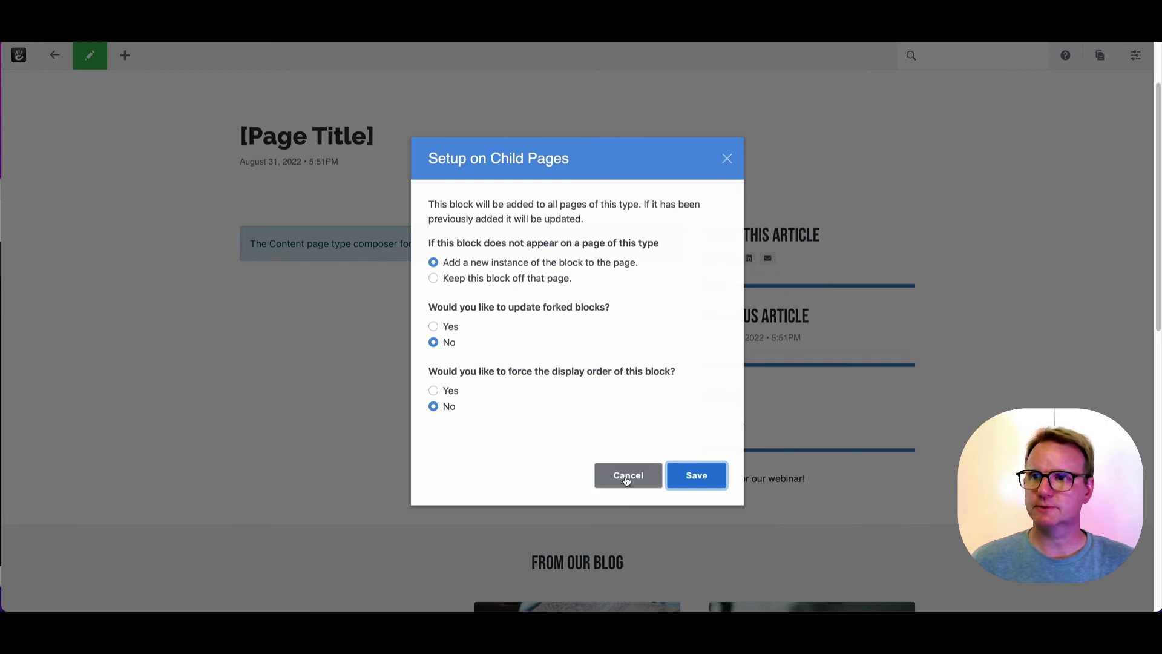
left_click(727, 159)
left_click(90, 55)
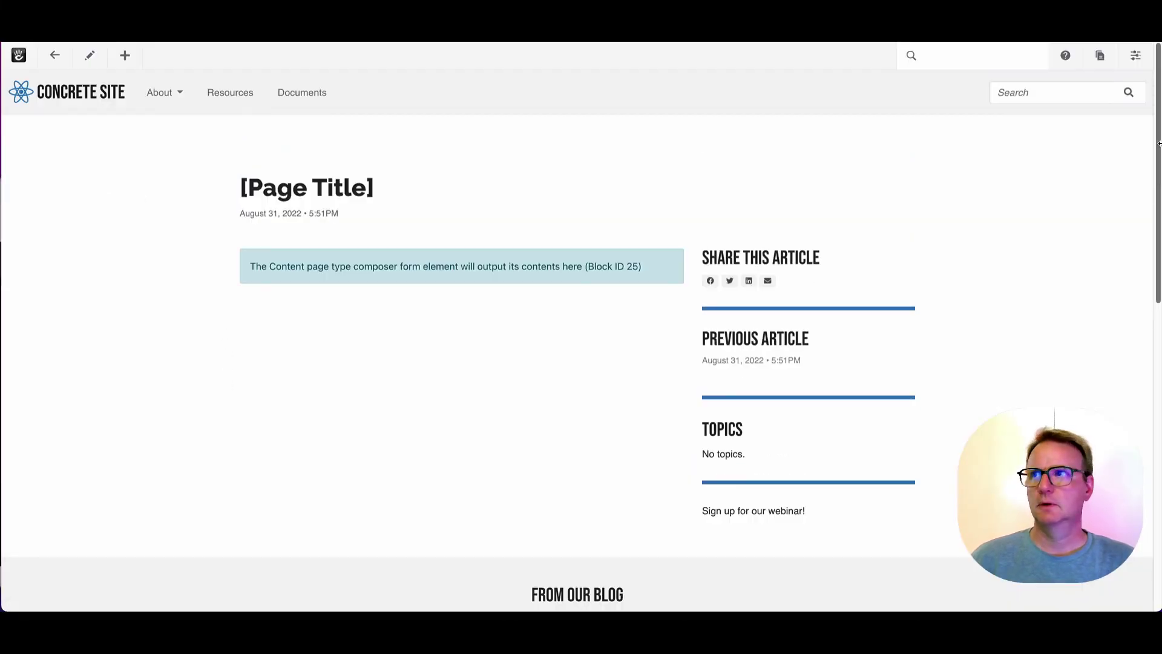
Step: Browse the sitemap to About > Blog and check 'Time to Freshen Up Your Website' shows the webinar text
left_click(1100, 56)
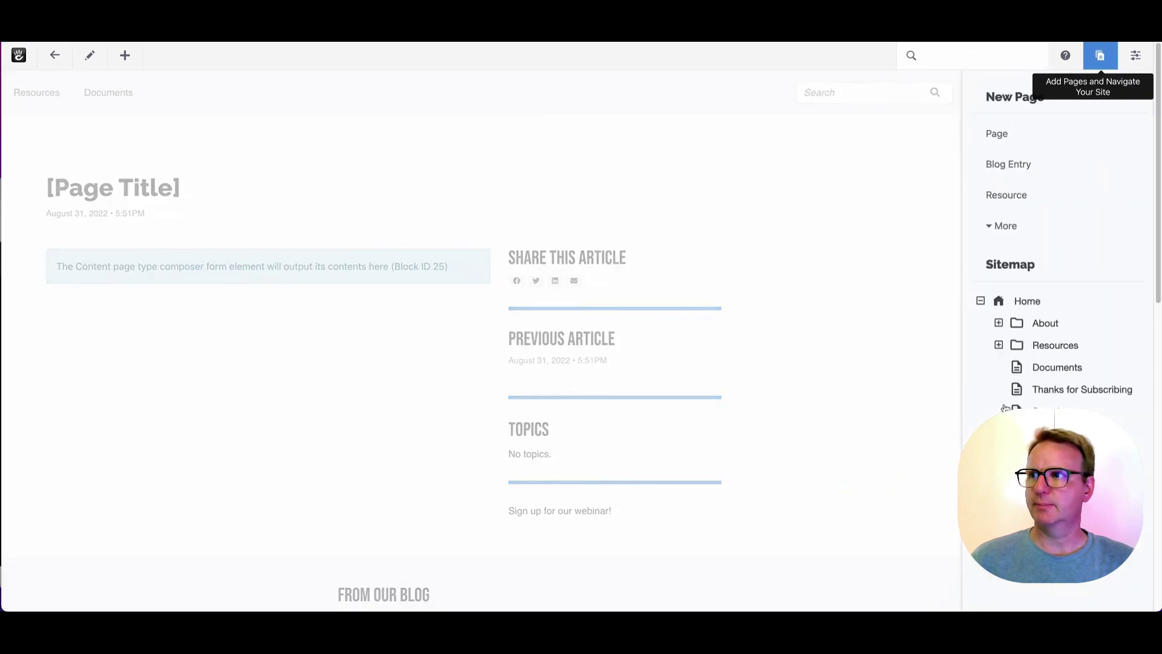
left_click(998, 322)
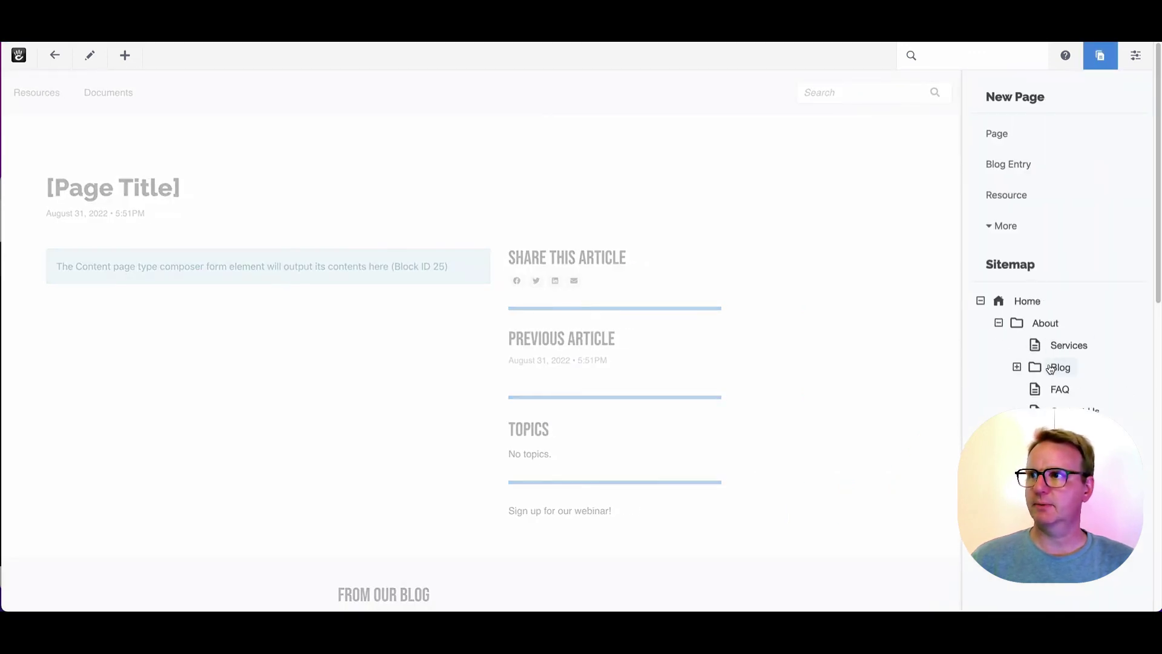
left_click(1016, 367)
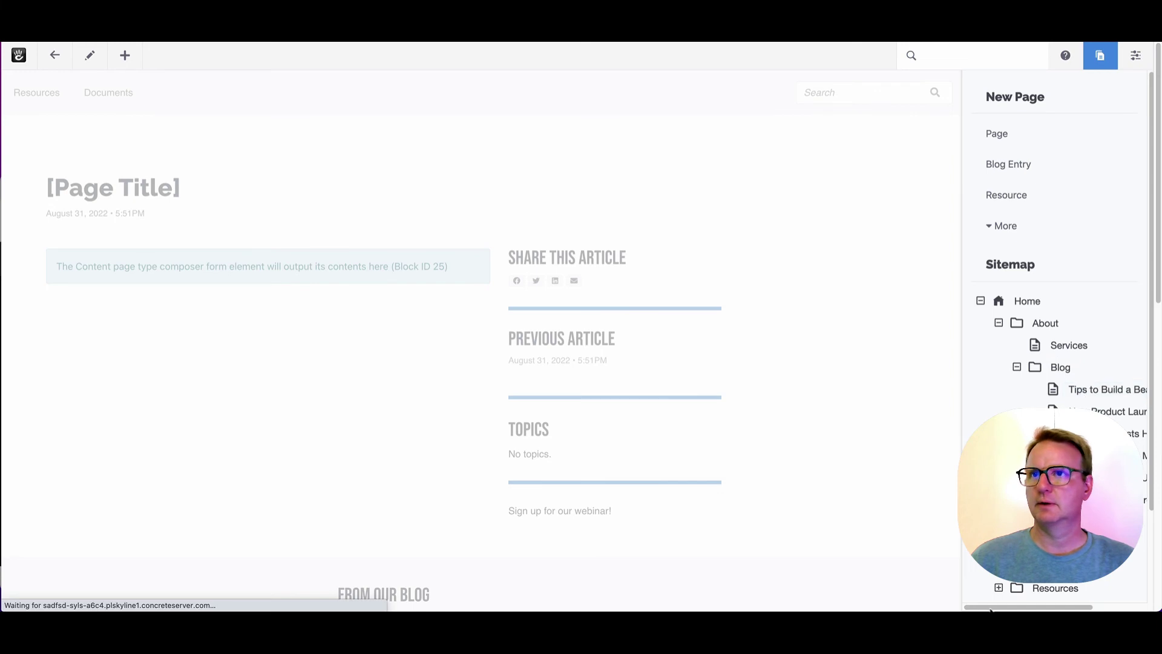
scroll(875, 453, "down", 5)
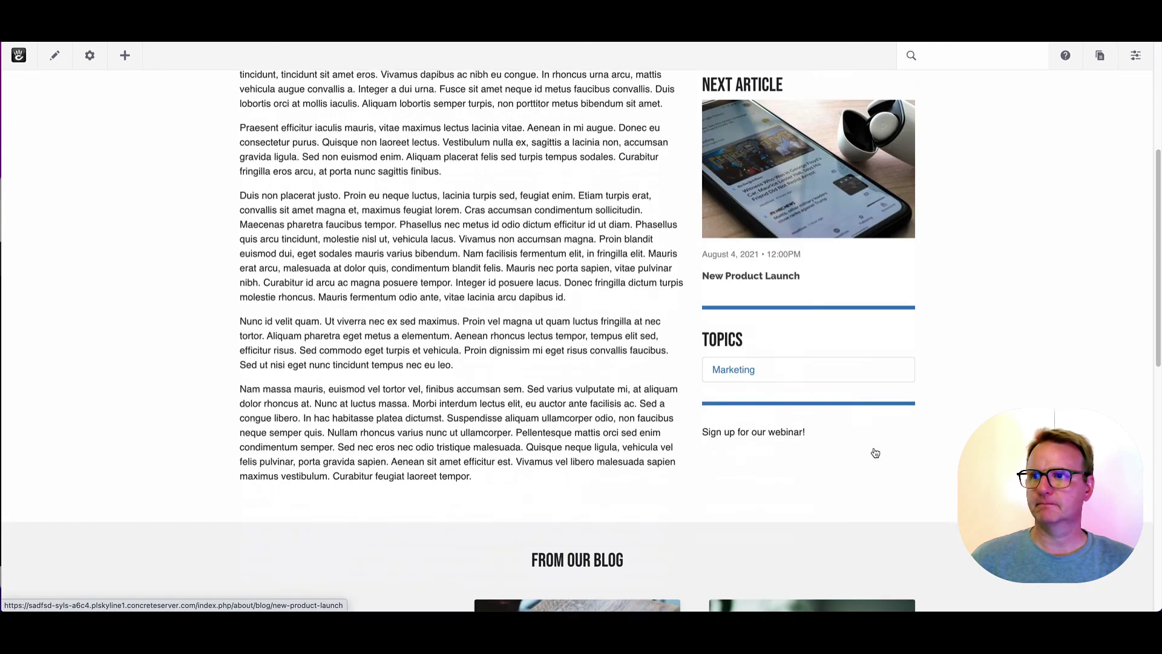
scroll(804, 418, "down", 3)
left_click(837, 525)
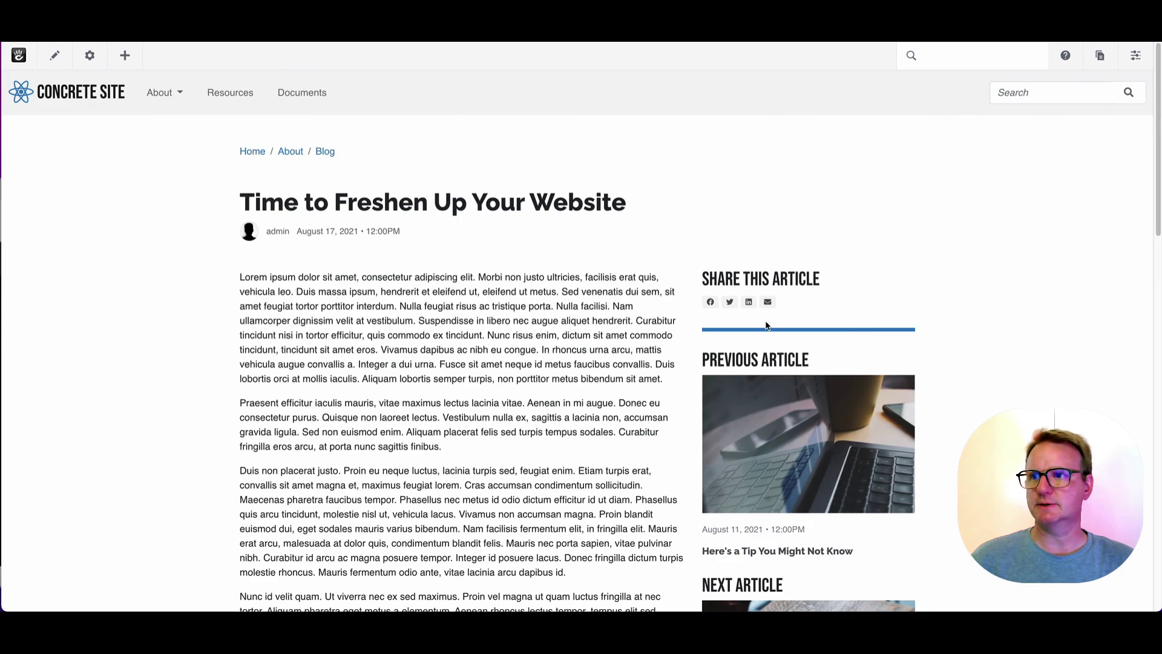
scroll(773, 331, "down", 4)
scroll(773, 330, "down", 3)
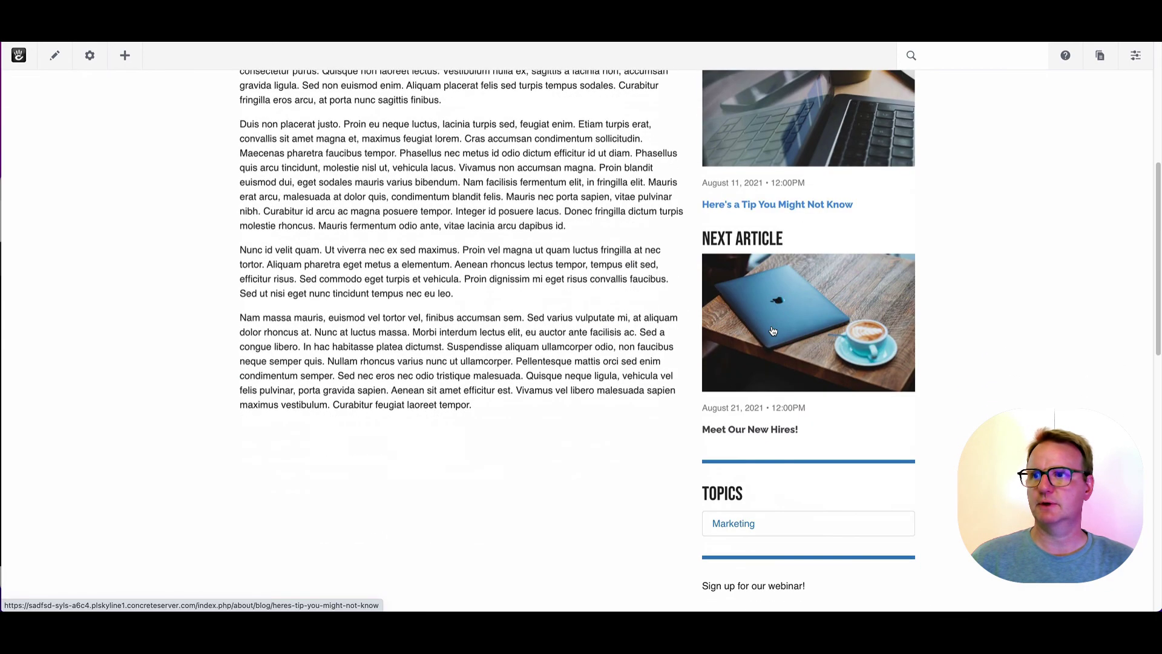
triple_click(745, 585)
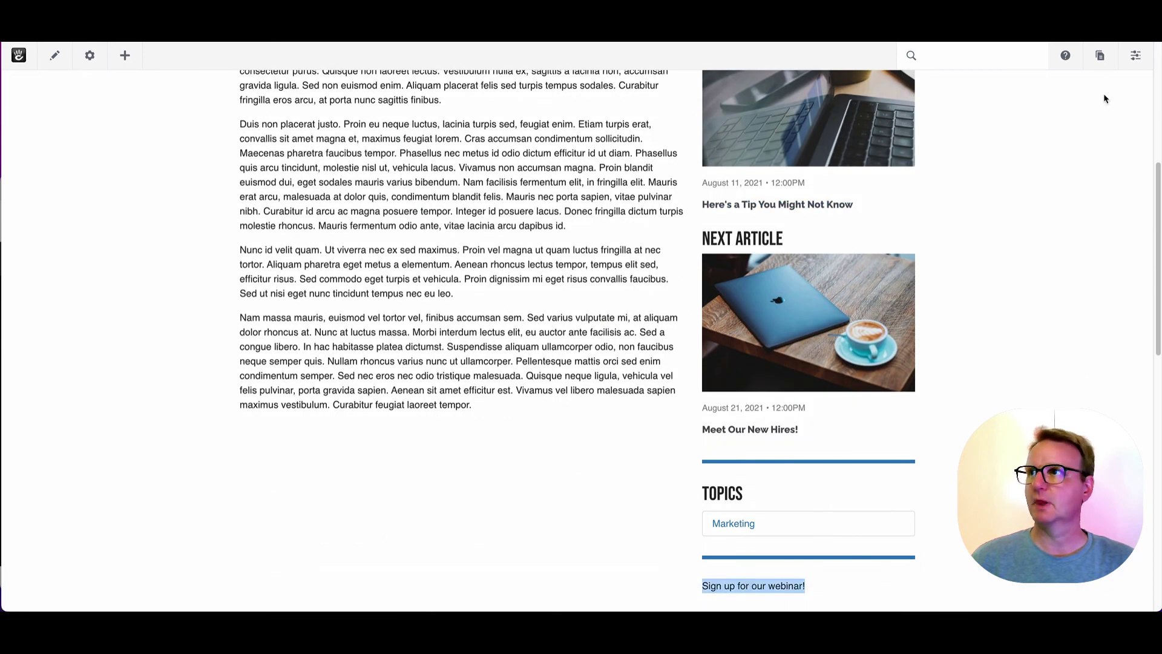
left_click(1102, 58)
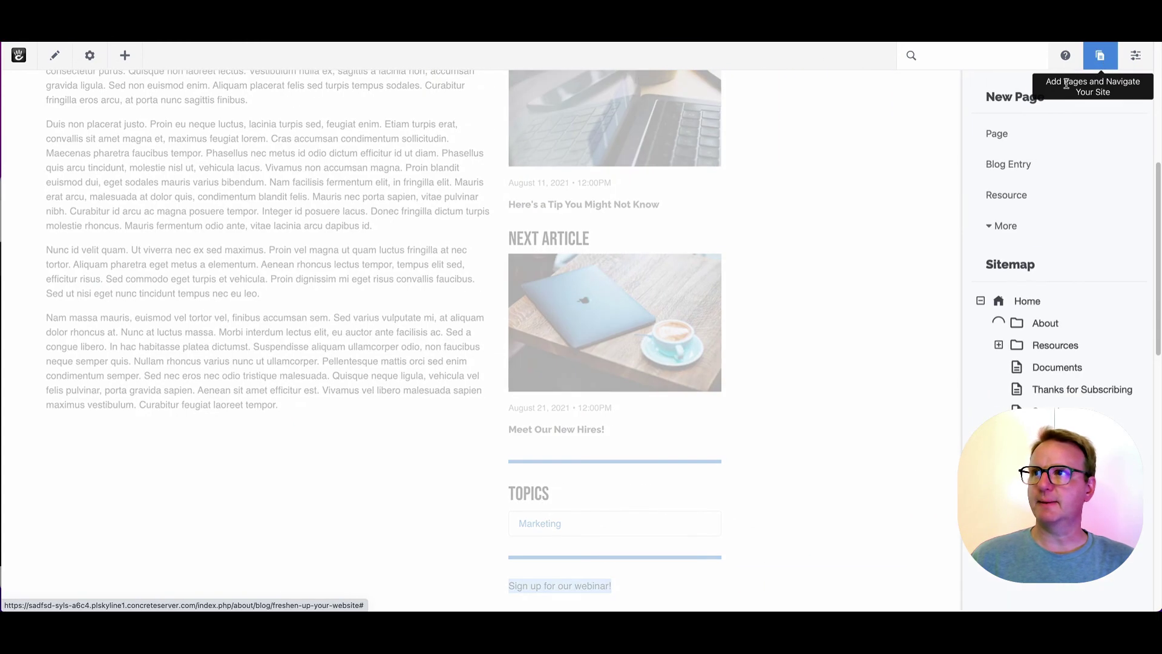
Step: Start a new Blog Entry draft, confirm Department defaults to Marketing, and switch it to edit mode
left_click(1027, 181)
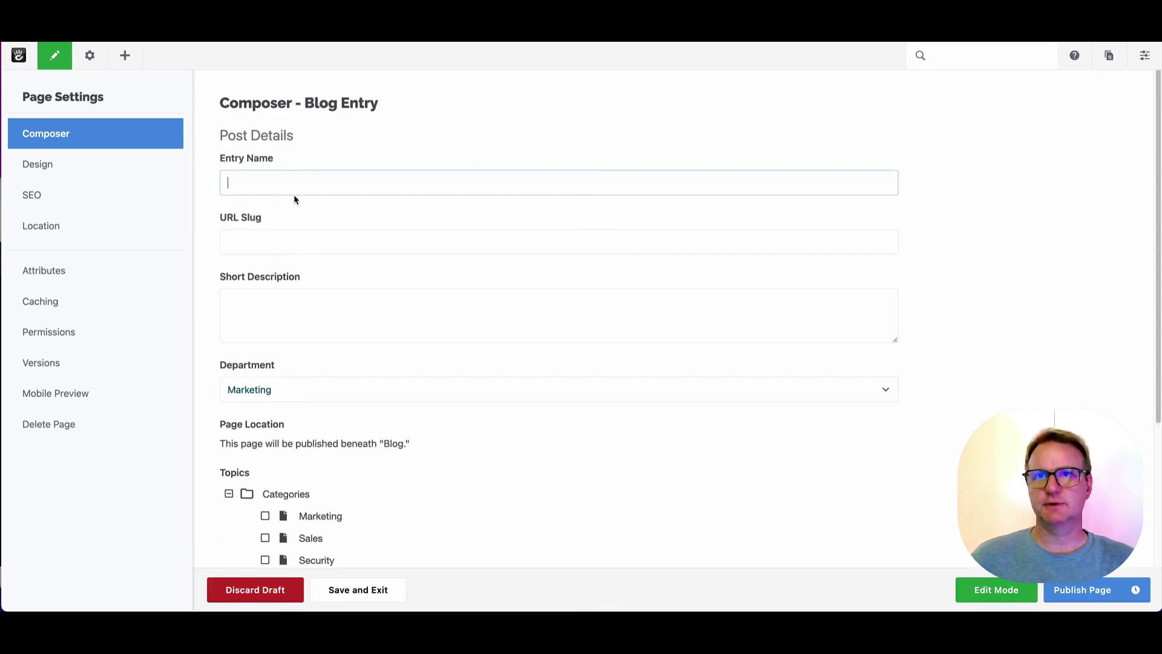
left_click(259, 387)
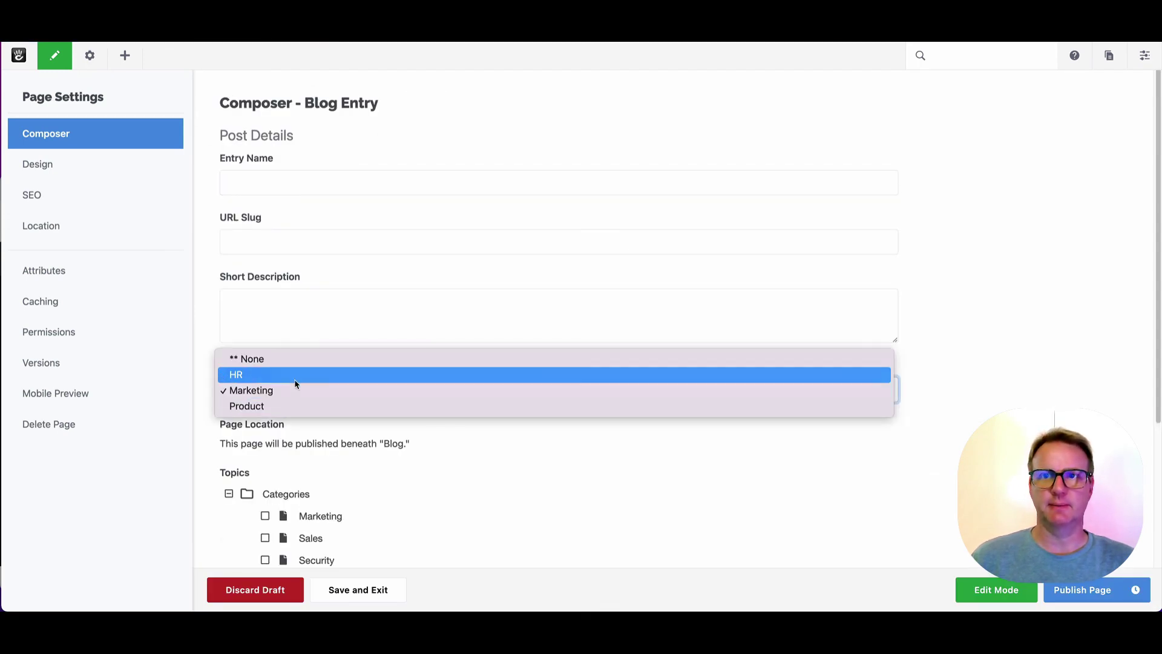
left_click(981, 215)
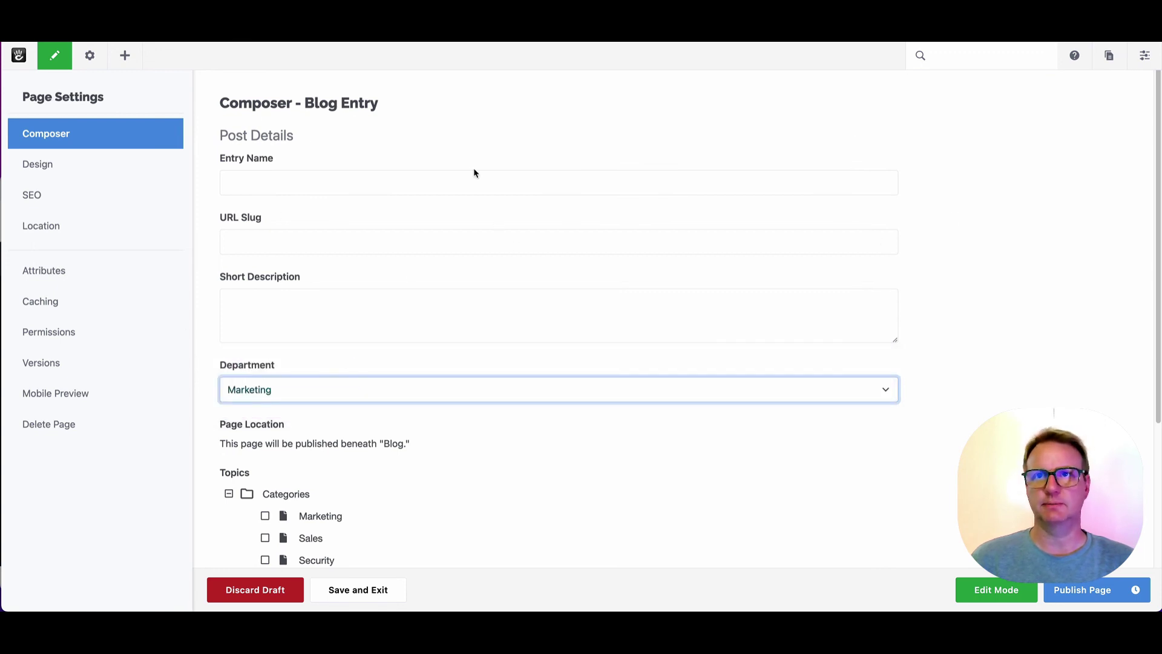
scroll(508, 221, "down", 5)
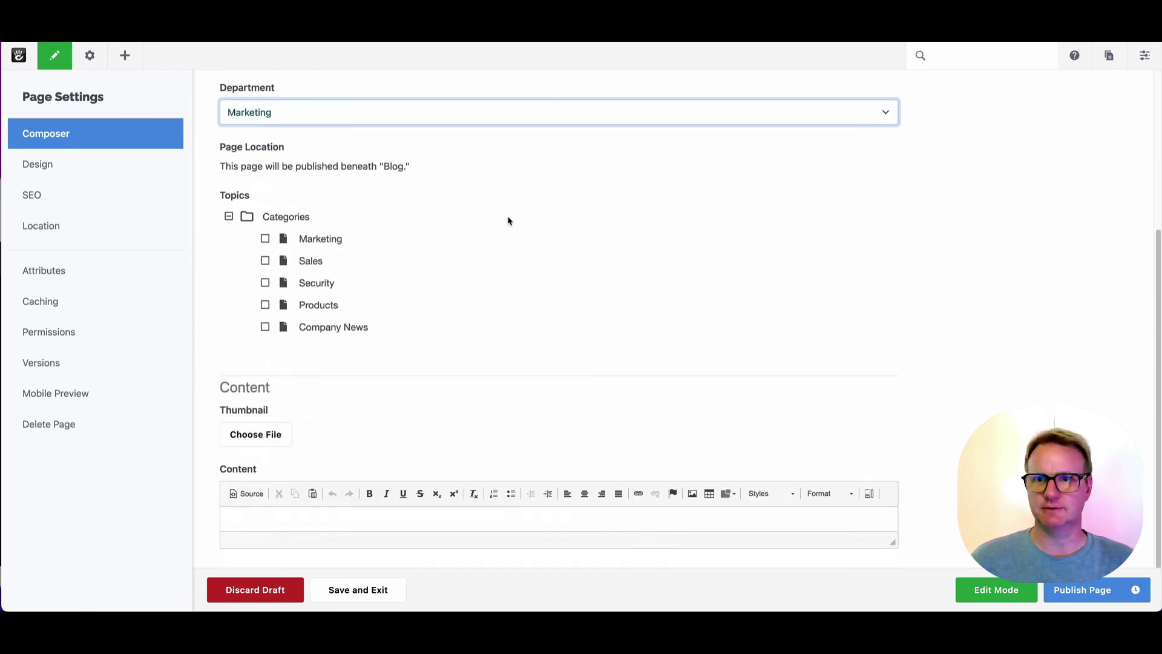
scroll(508, 220, "up", 5)
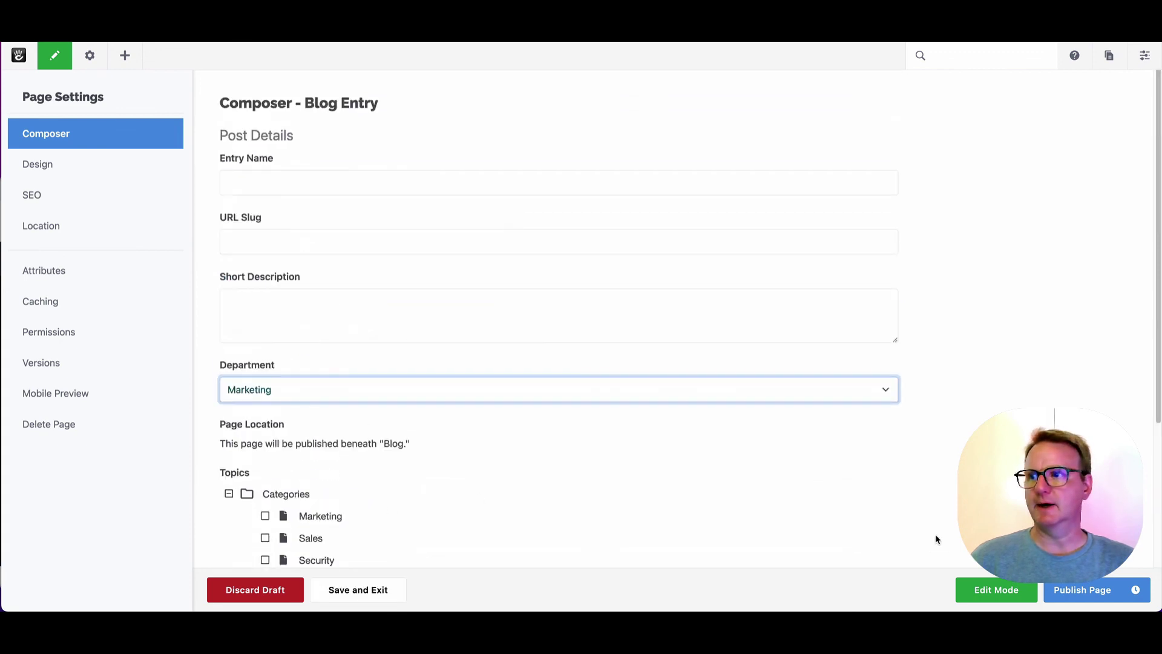
left_click(966, 586)
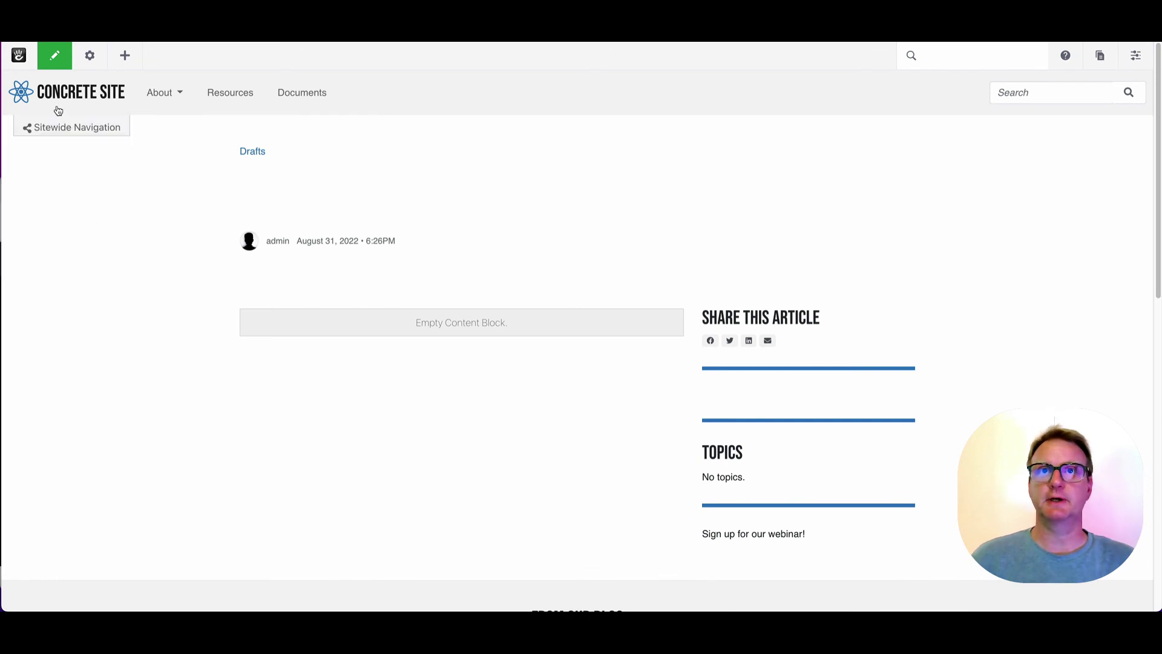
Step: Discard the test Blog Entry draft
left_click(54, 60)
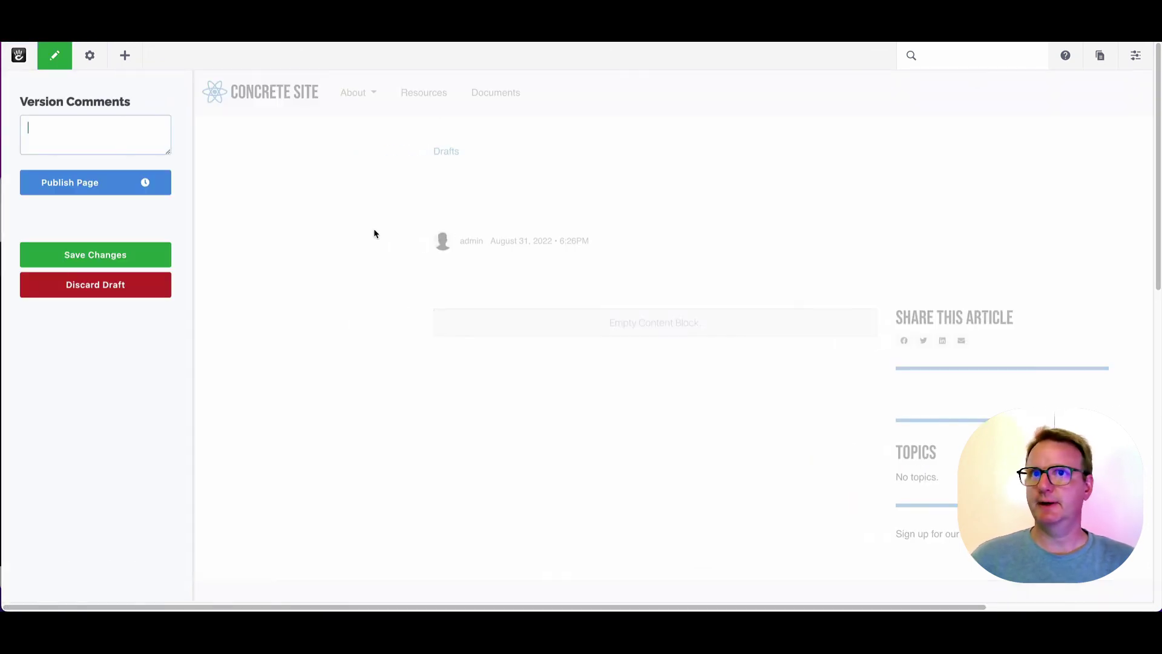
left_click(72, 290)
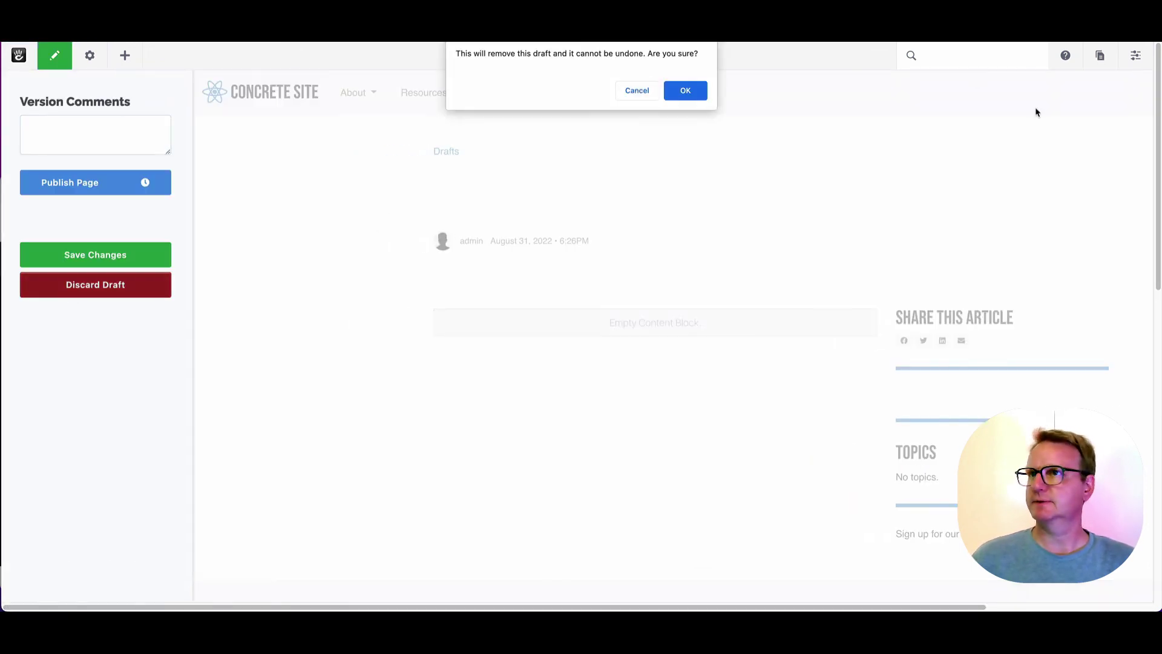
left_click(685, 91)
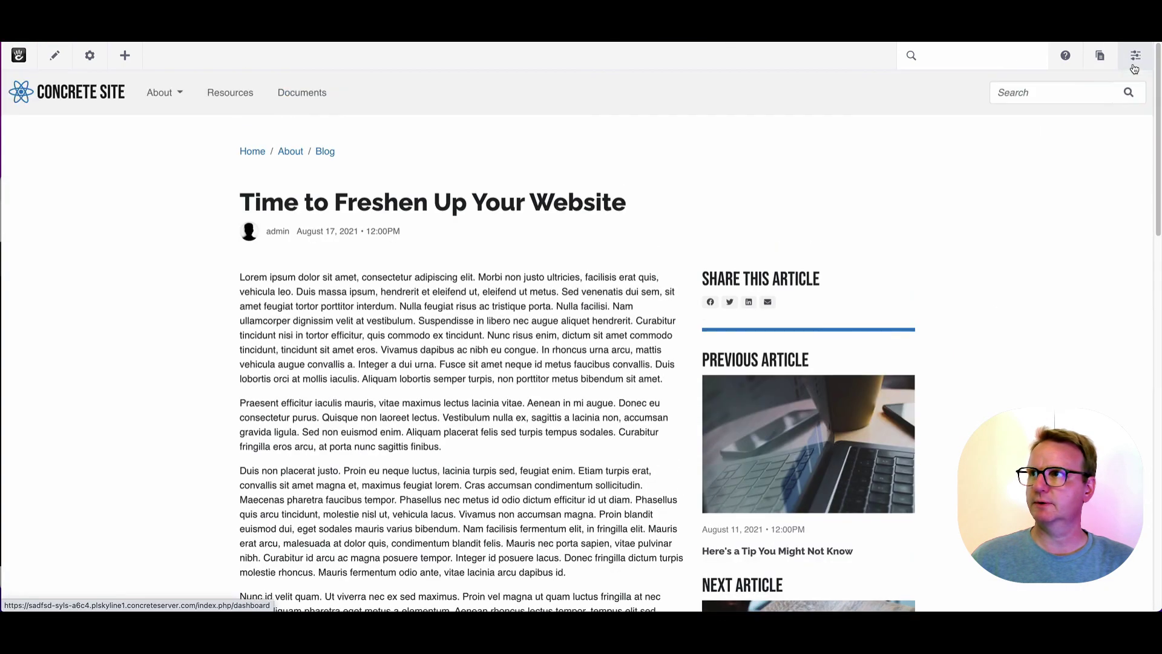
Step: Review Blog Entry's permissions via Dashboard > Pages & Themes > Page Types, then return to the list
left_click(1135, 55)
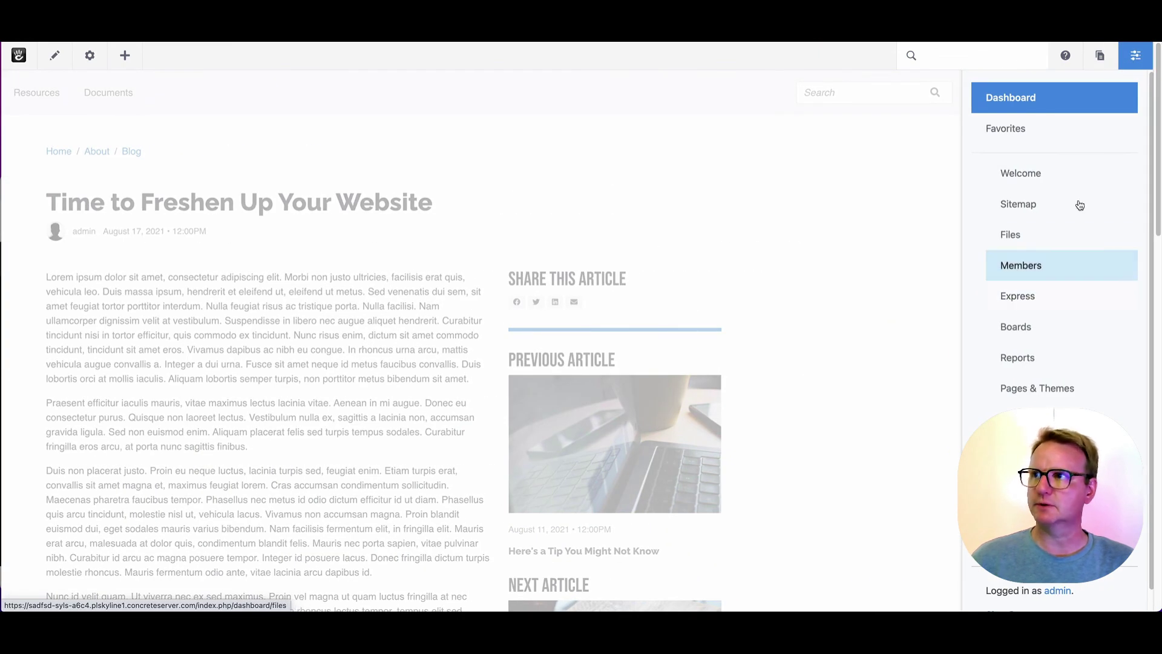
left_click(1070, 398)
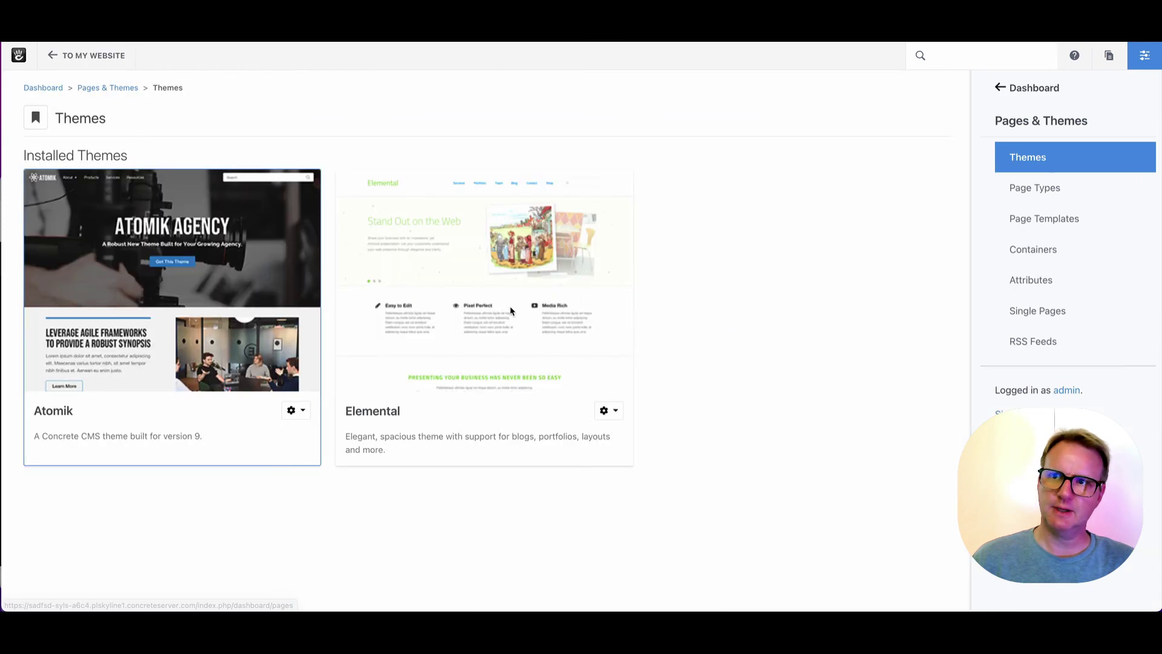
left_click(1037, 193)
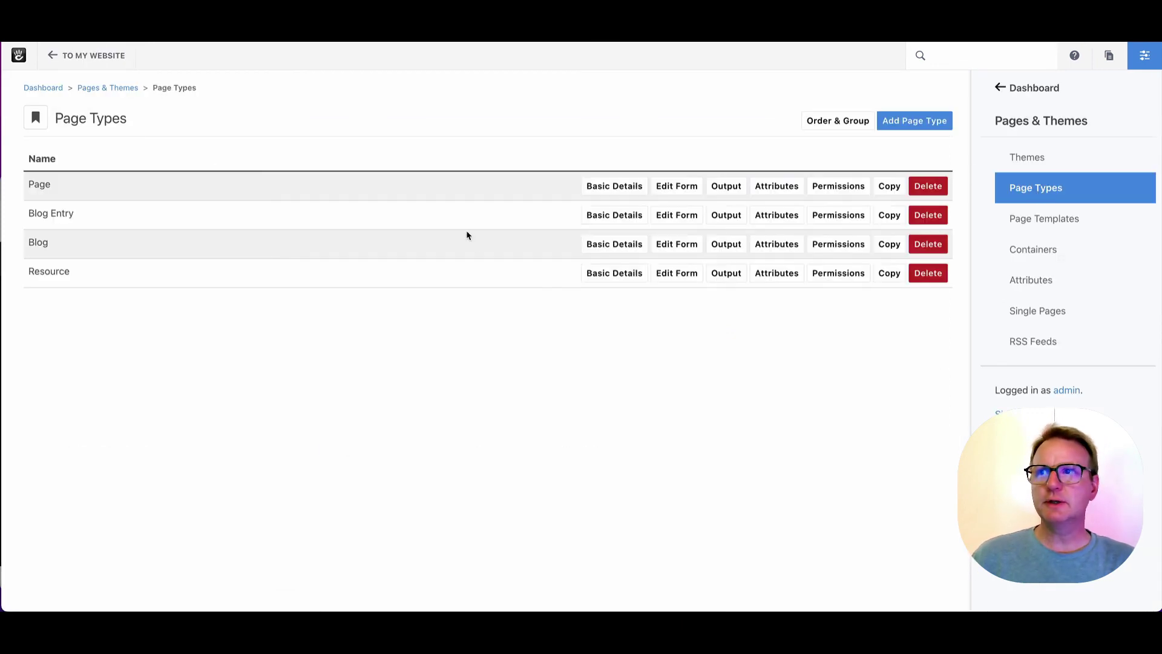
left_click(839, 215)
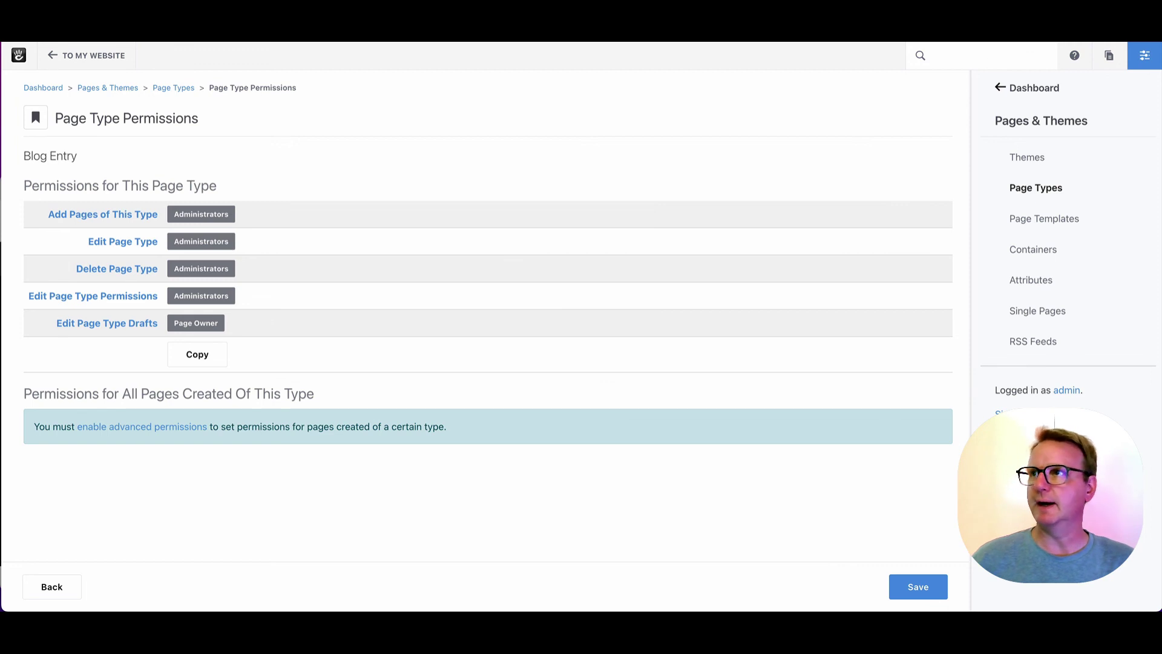
left_click(183, 91)
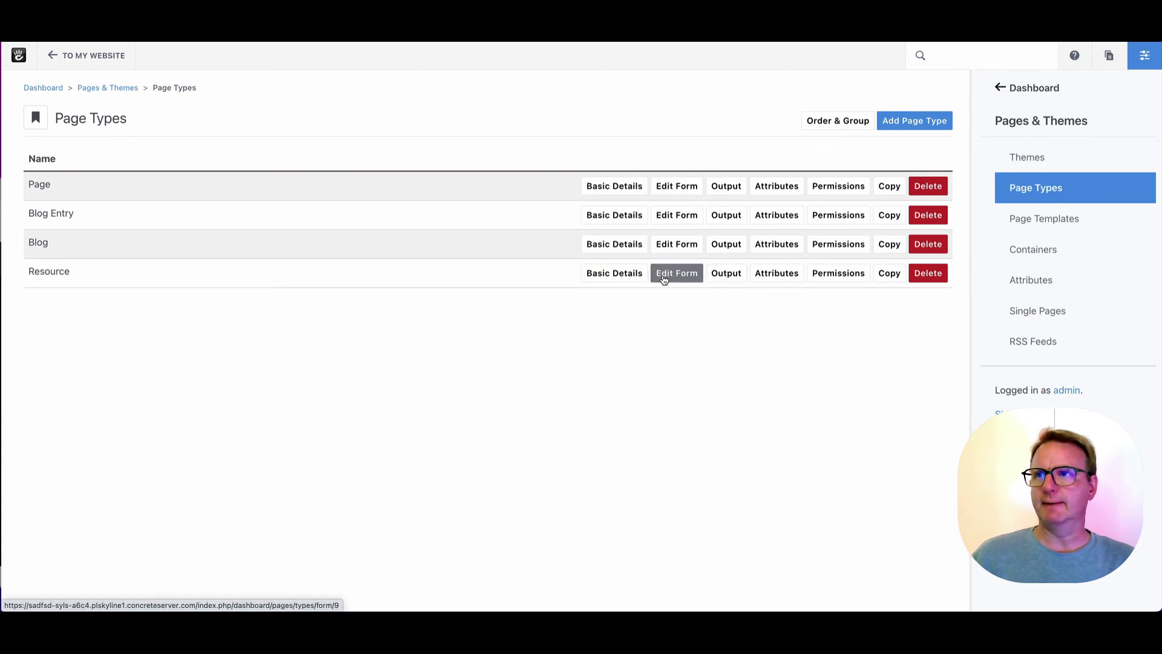
Step: Open the Resource page type's default output page in edit mode to see its Thumbnail, Page Title and Resource Data areas
left_click(719, 281)
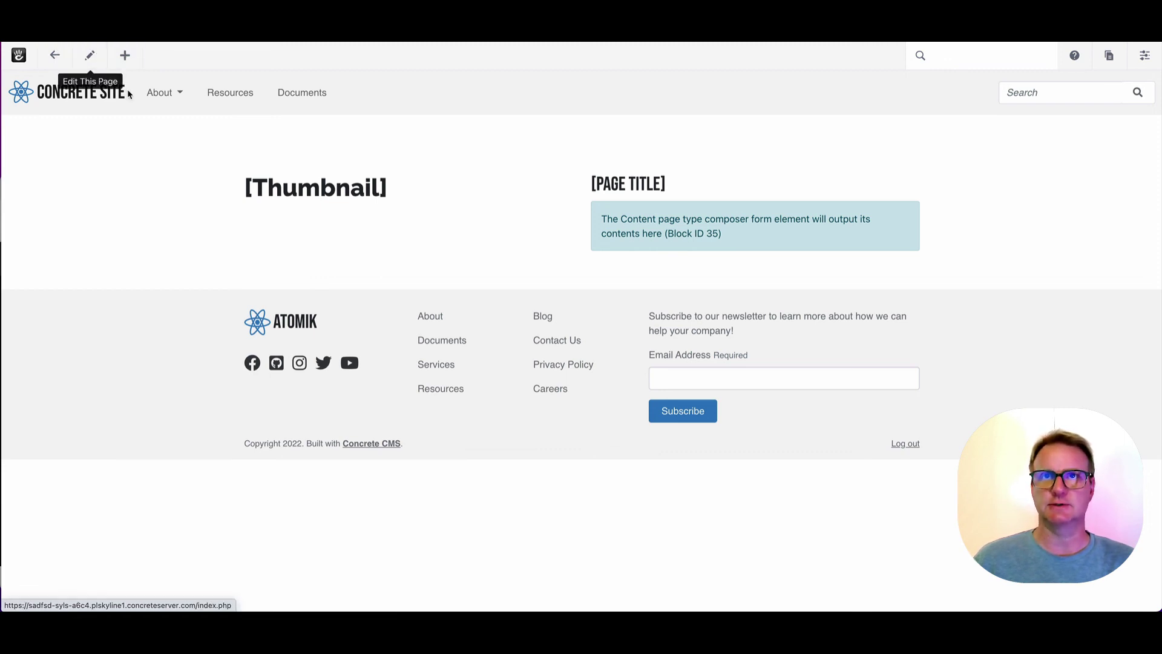
left_click(90, 55)
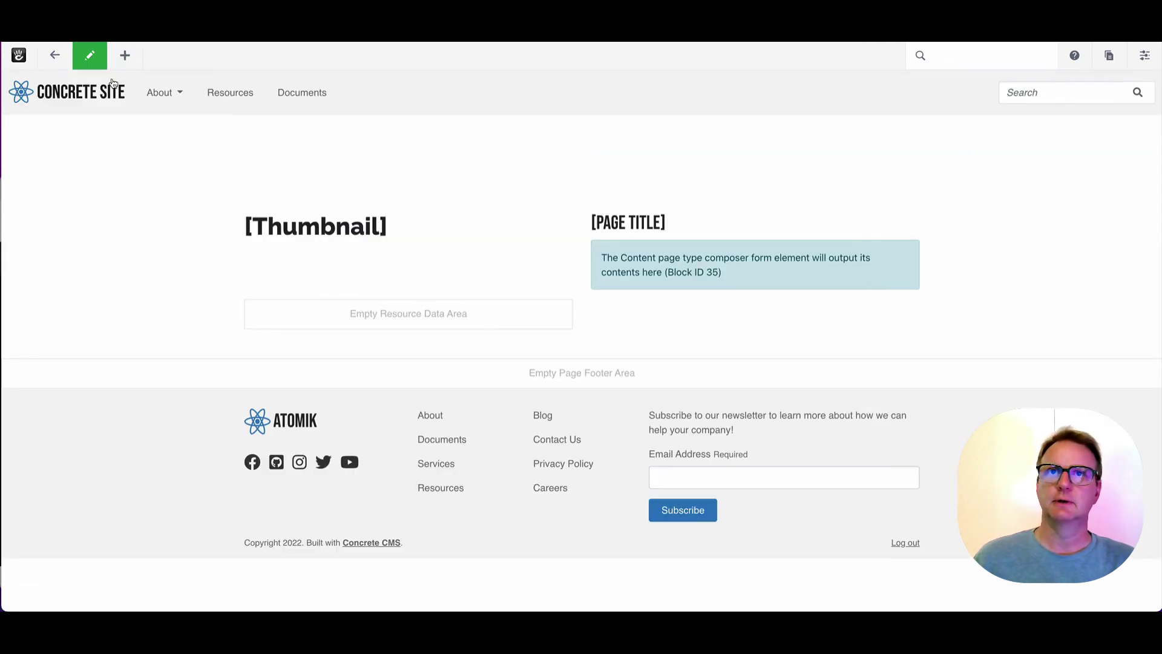